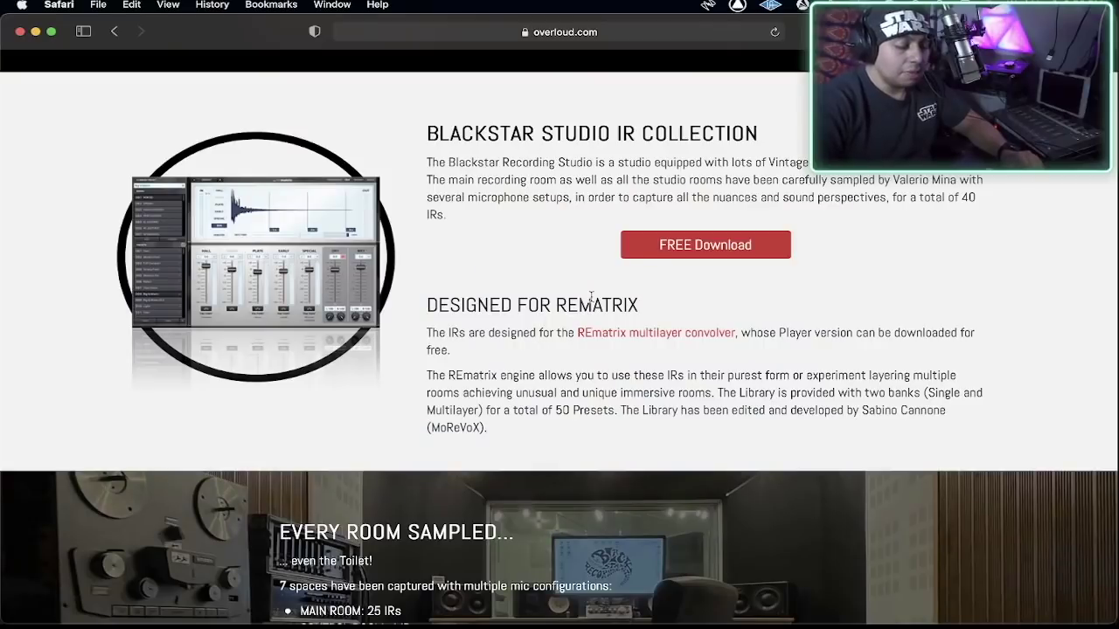
Review the Blackstar Studio IR Collection page, including the REmatrix overview and the steps for getting the library free.
left_click_drag(558, 304, 668, 301)
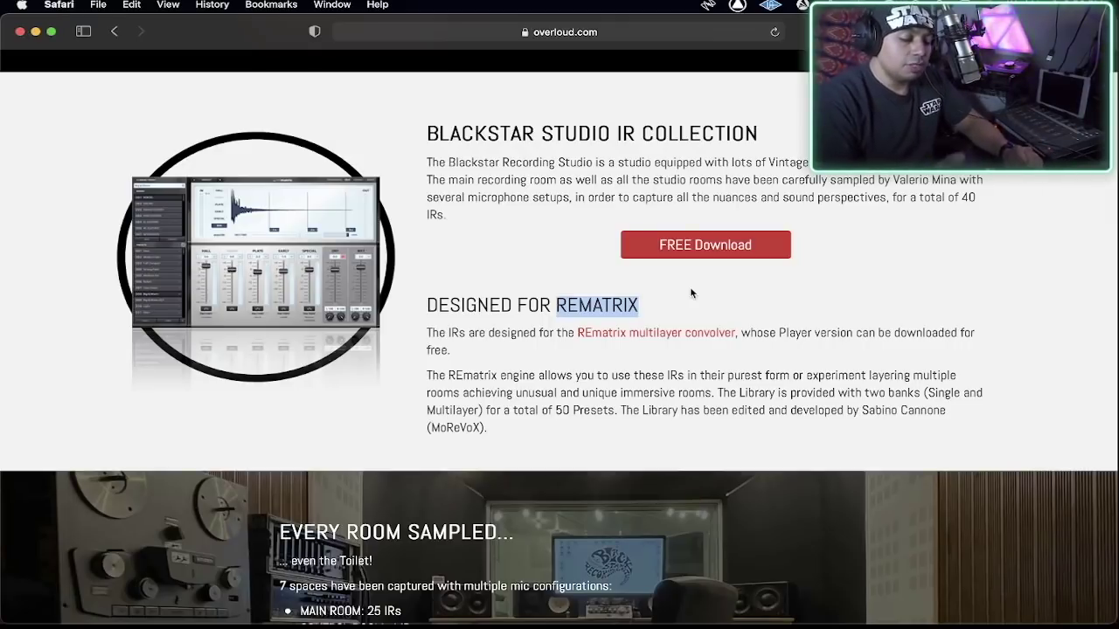
scroll(709, 324, "down", 3)
scroll(709, 326, "down", 10)
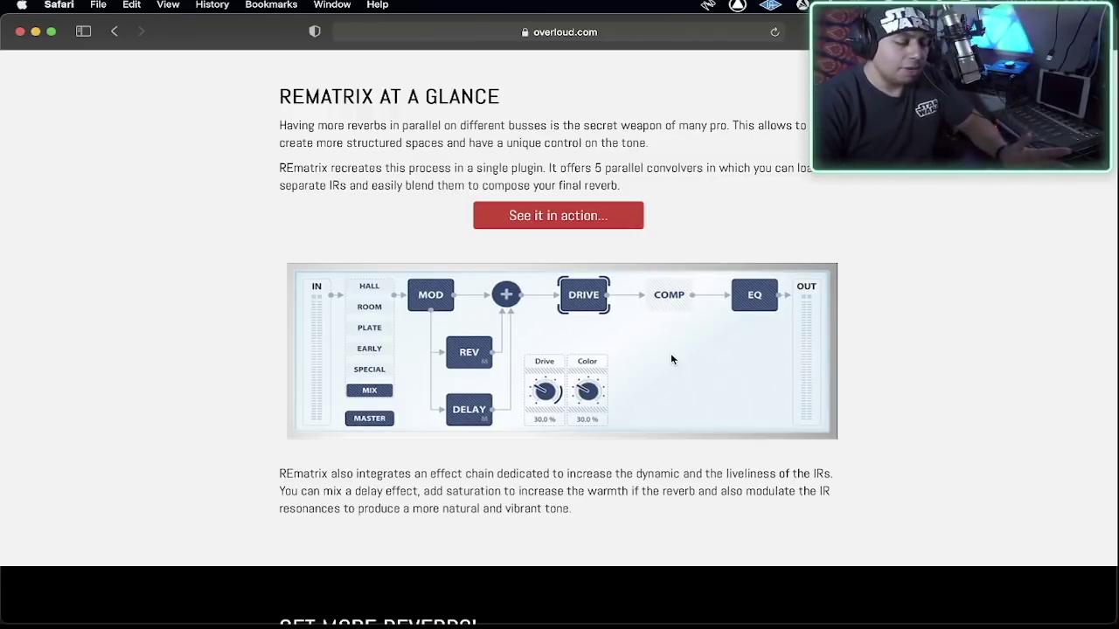
scroll(670, 353, "down", 15)
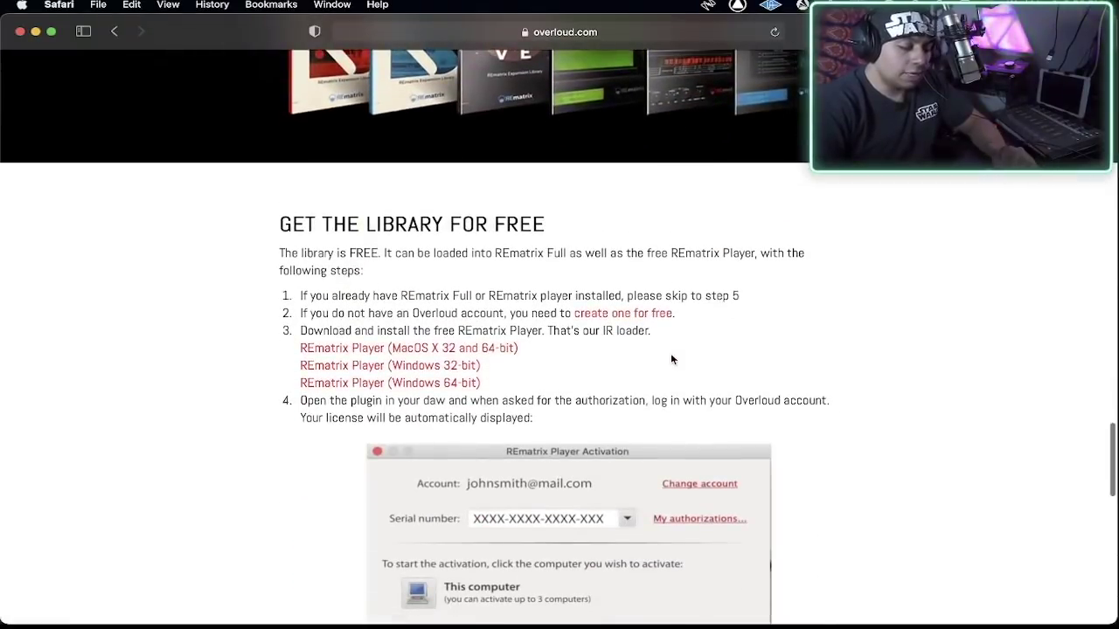
scroll(678, 355, "down", 3)
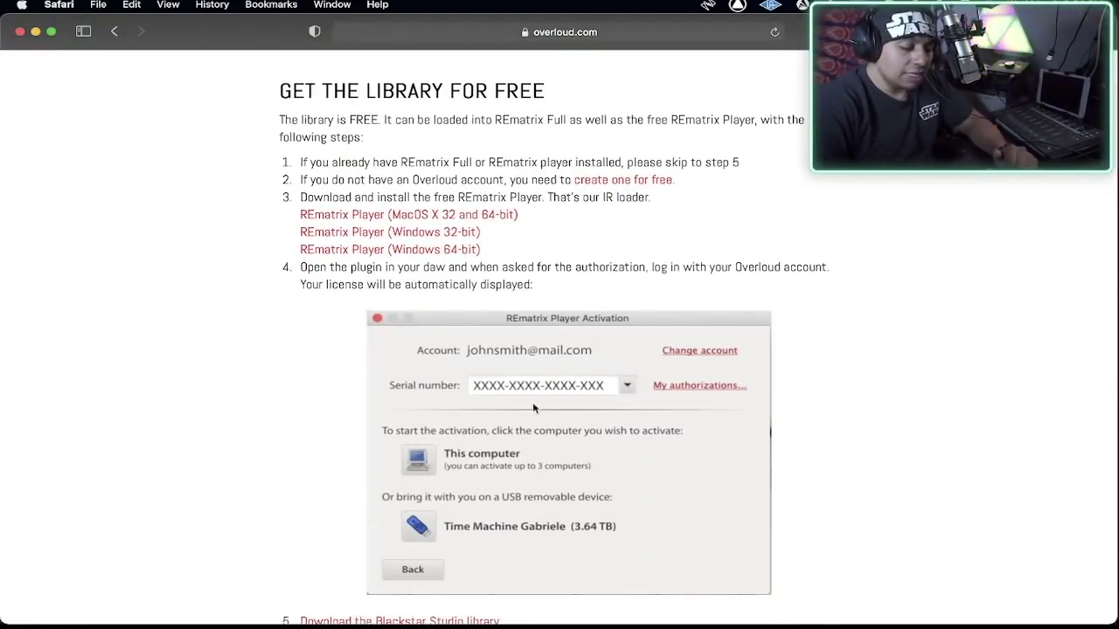
scroll(702, 424, "down", 12)
scroll(702, 425, "up", 20)
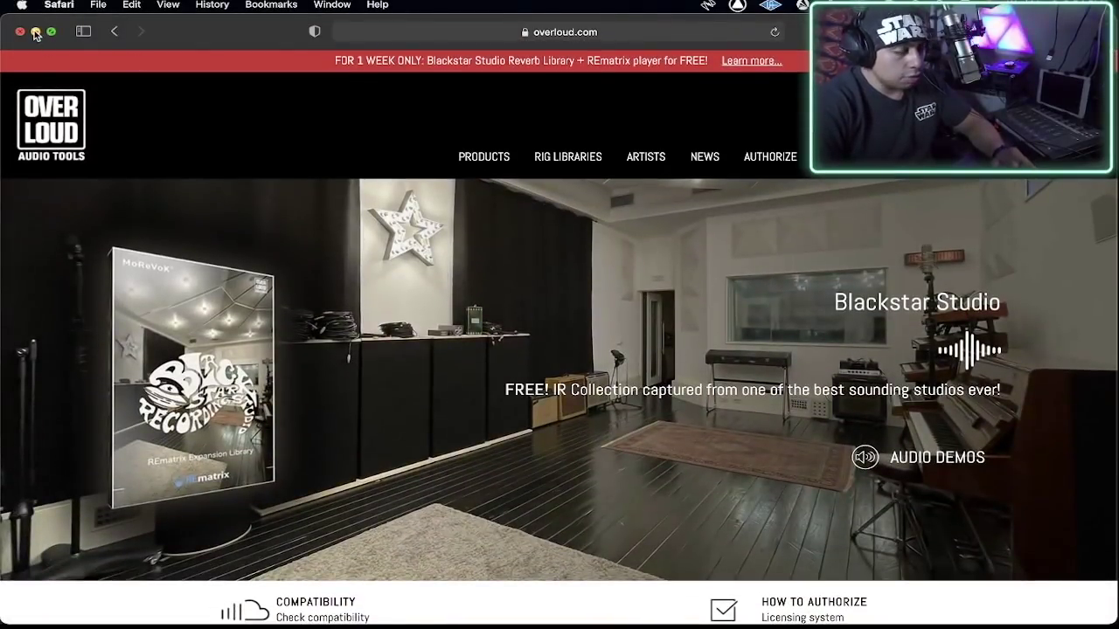
Switch to Pro Tools and audition the vc track with REmatrix Player bypassed.
left_click(36, 31)
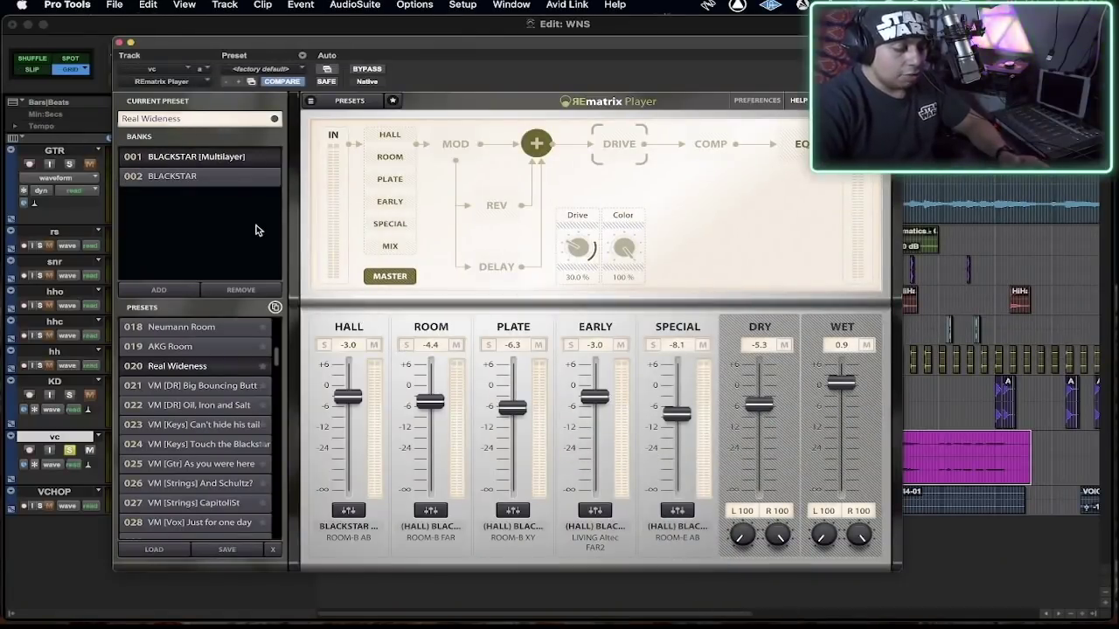
left_click(364, 70)
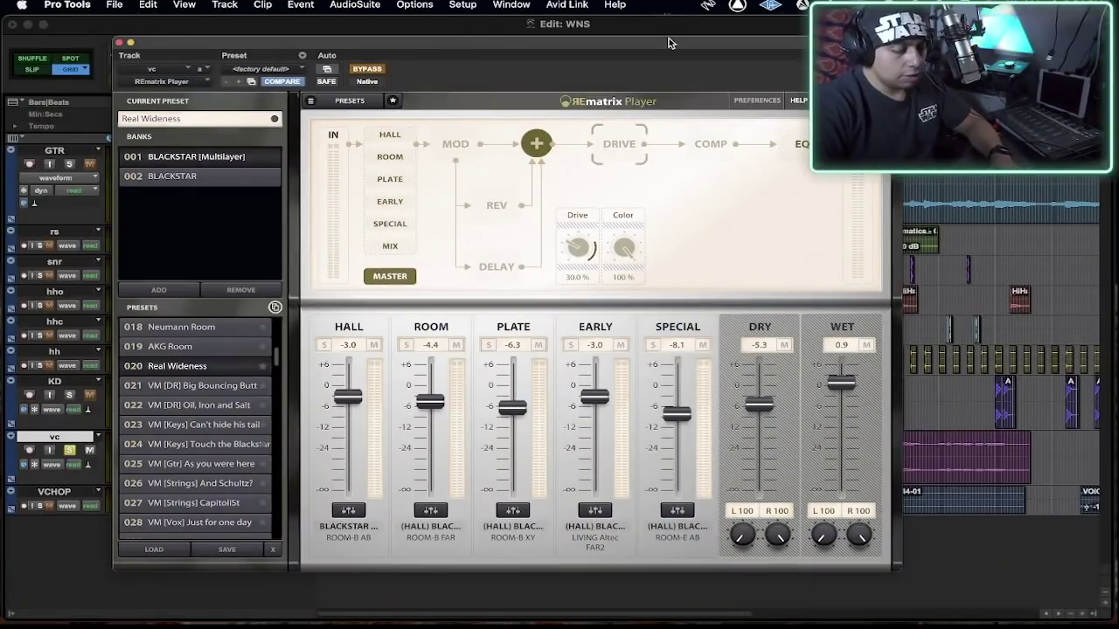
key("space")
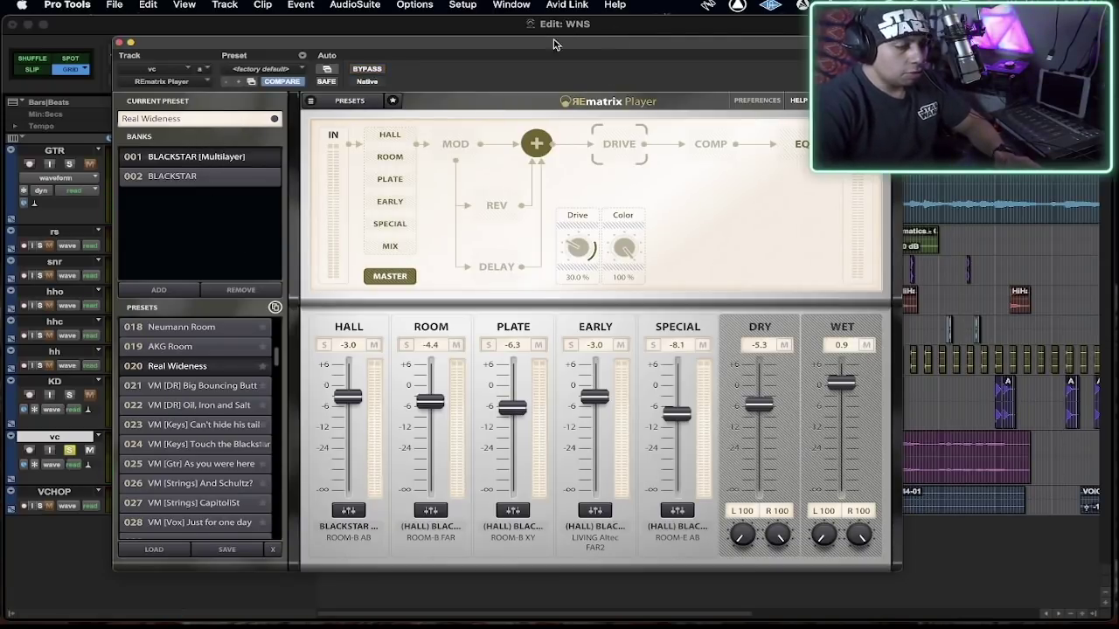
Move the REmatrix Player window clear of the tracks and browse the presets in the BLACKSTAR [Multilayer] and BLACKSTAR banks.
left_click_drag(522, 46, 412, 28)
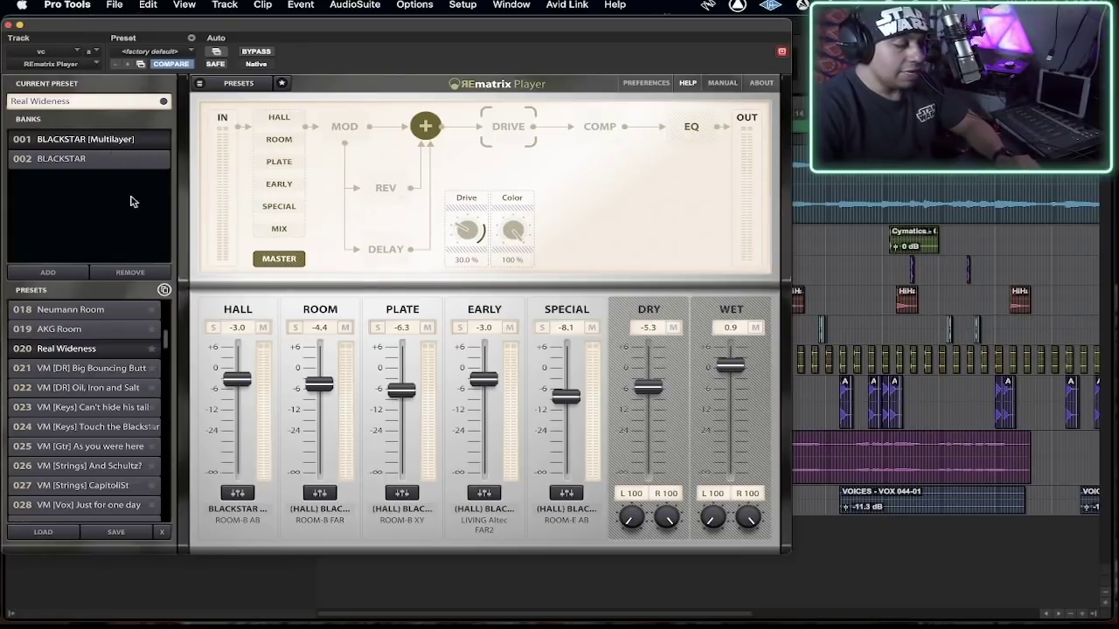
left_click(80, 155)
left_click(81, 142)
scroll(106, 388, "down", 10)
scroll(107, 388, "up", 15)
scroll(107, 388, "down", 5)
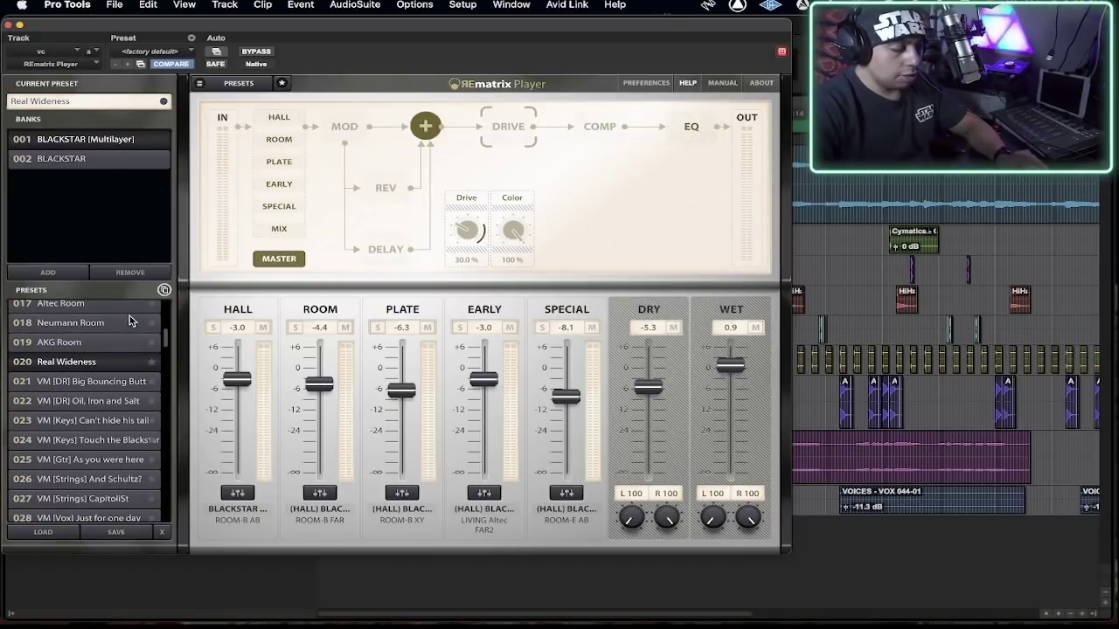
scroll(101, 404, "down", 3)
scroll(101, 405, "down", 6)
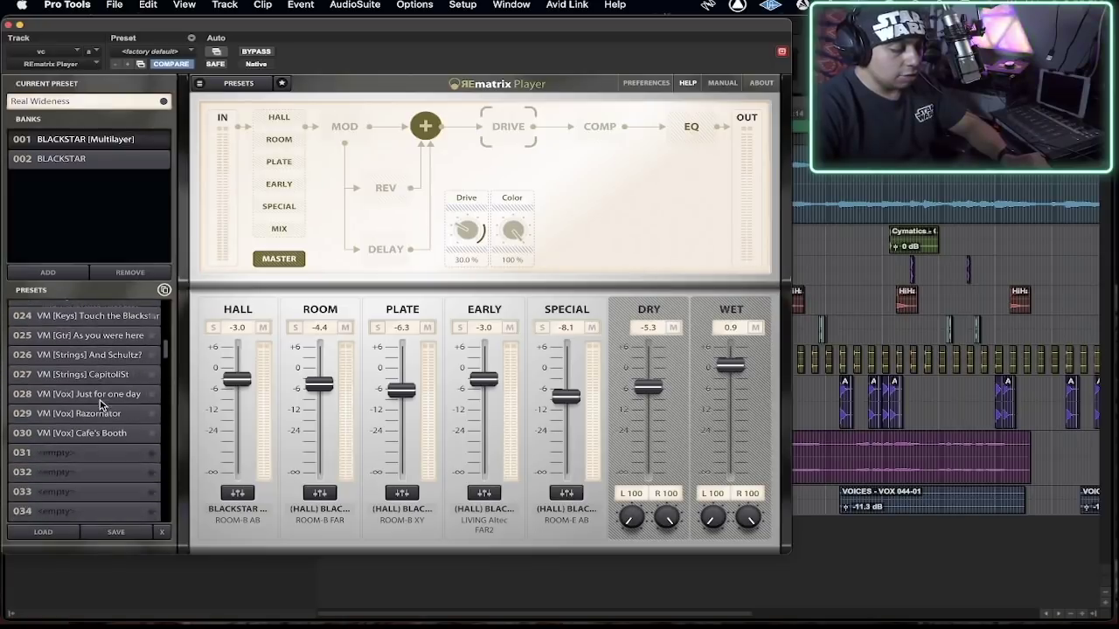
left_click(81, 158)
scroll(95, 311, "down", 15)
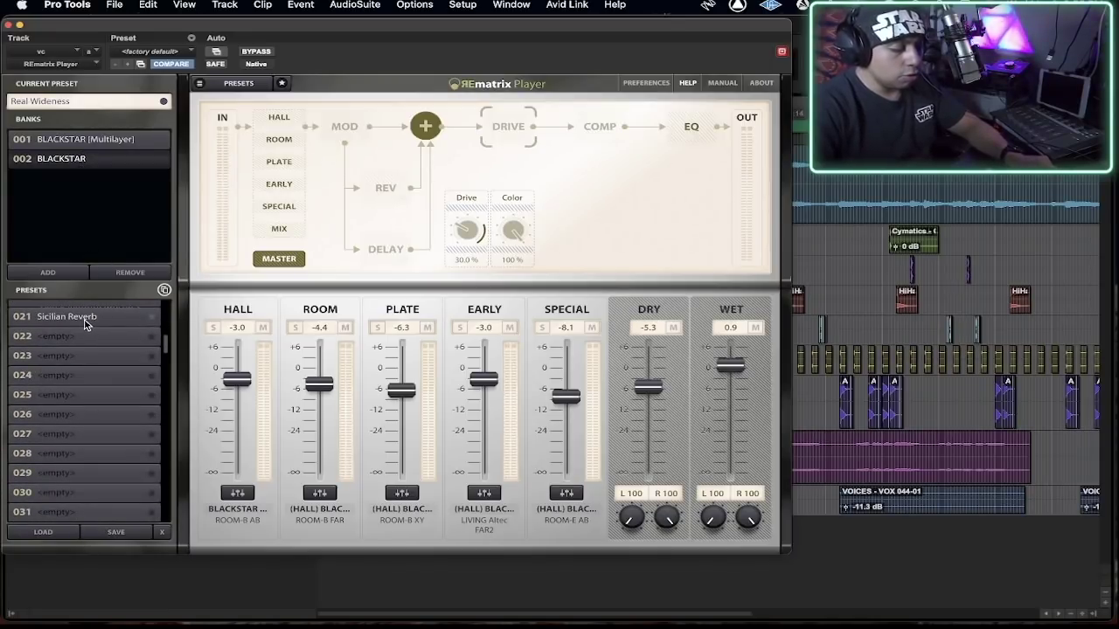
scroll(85, 324, "up", 6)
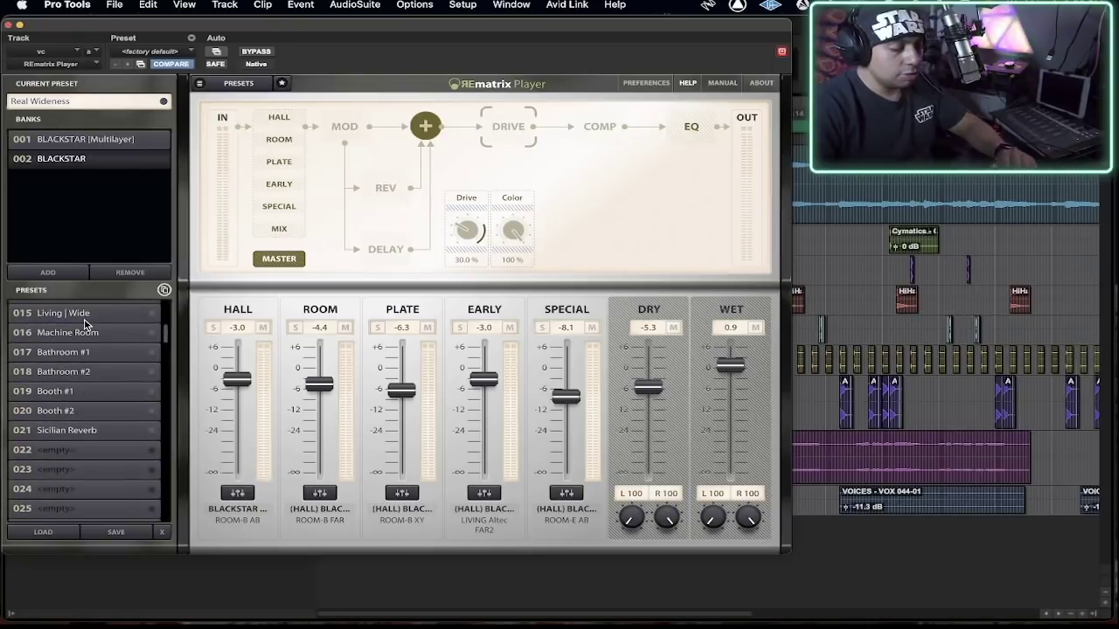
scroll(84, 324, "up", 14)
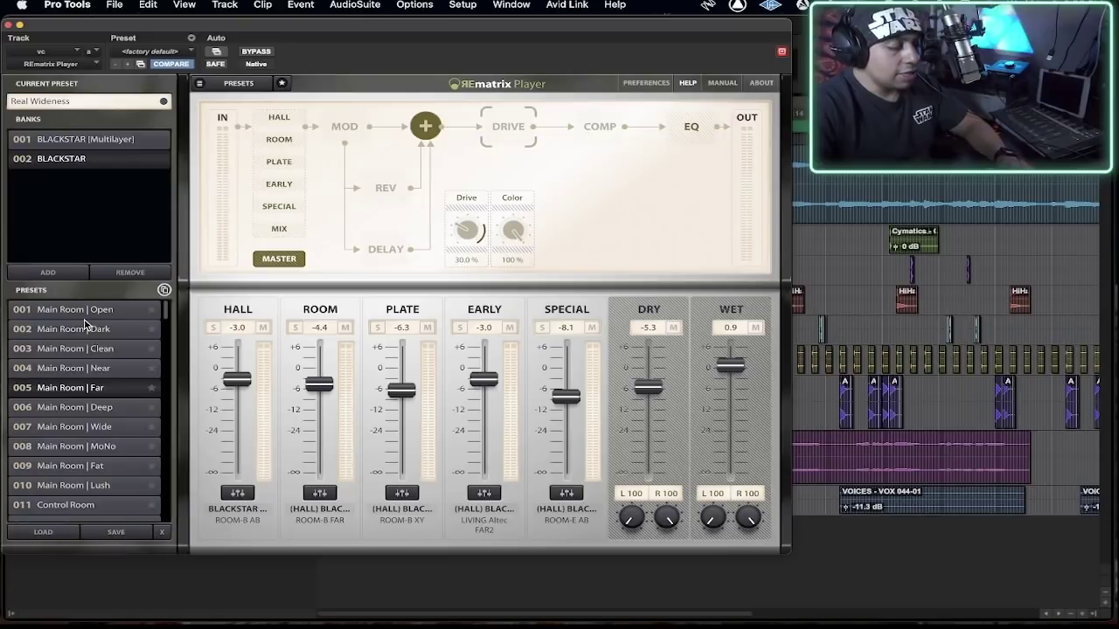
Load the Real Wideness preset from the BLACKSTAR [Multilayer] bank, discarding the unsaved changes.
left_click(94, 137)
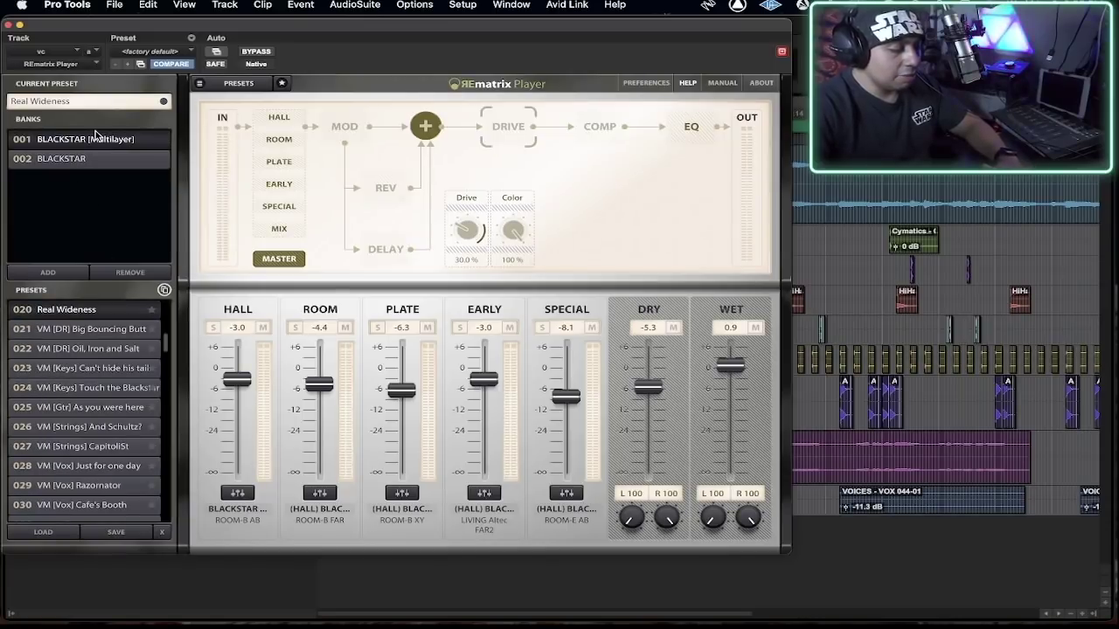
left_click(91, 311)
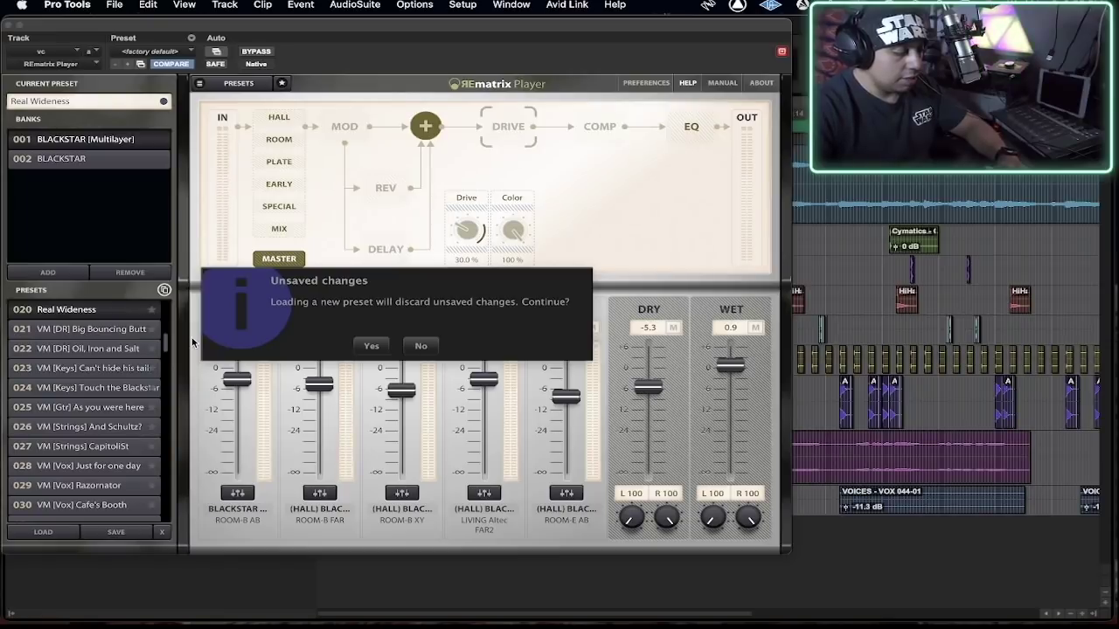
left_click(371, 346)
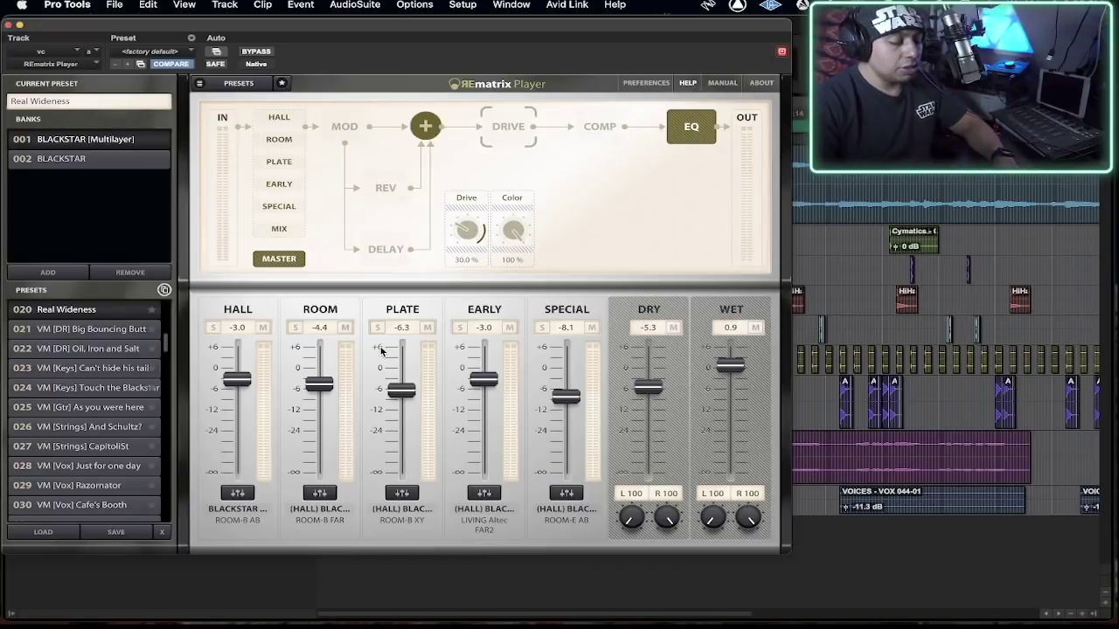
Play the vocal through the reverb and set the Dry level to 0 dB and the Wet level to -2.1 dB.
key("space")
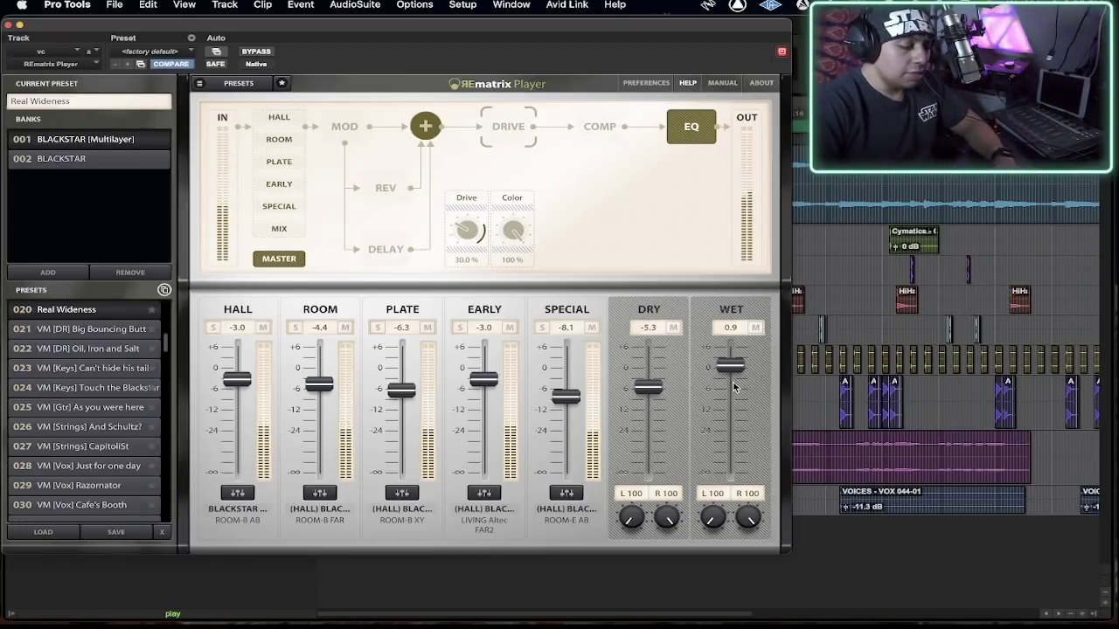
key("space")
key("space")
left_click_drag(654, 392, 649, 369)
mouse_move(730, 365)
left_mouse_down()
mouse_move(732, 479)
mouse_move(732, 375)
left_mouse_up()
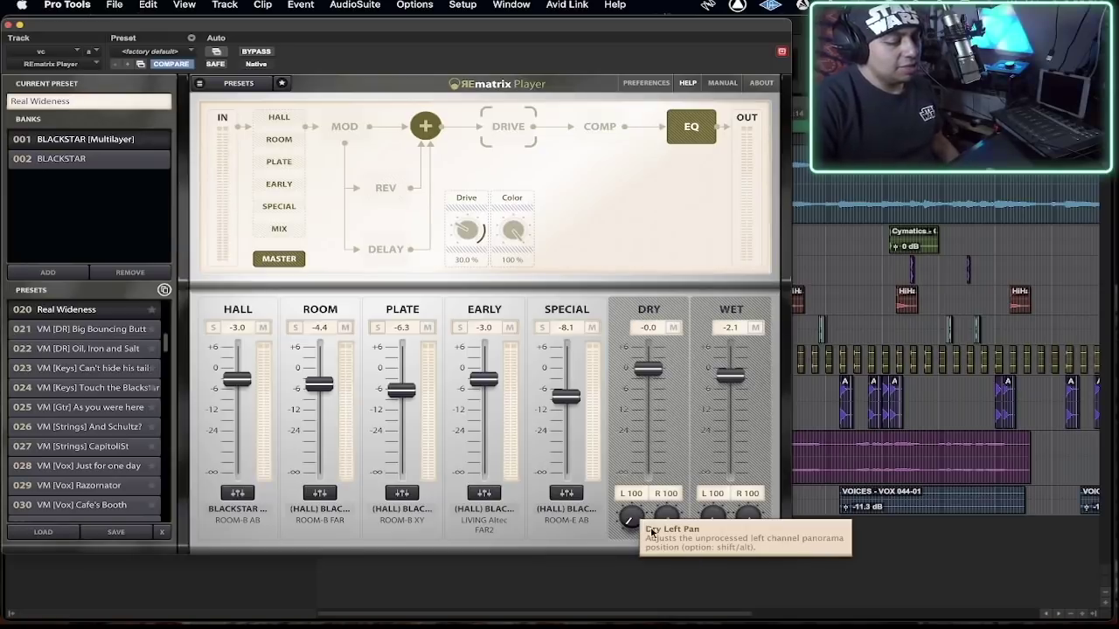
Try panning Dry fully left and Wet fully right during playback, and restore both to L 100 and R 100.
left_click_drag(669, 534, 663, 610)
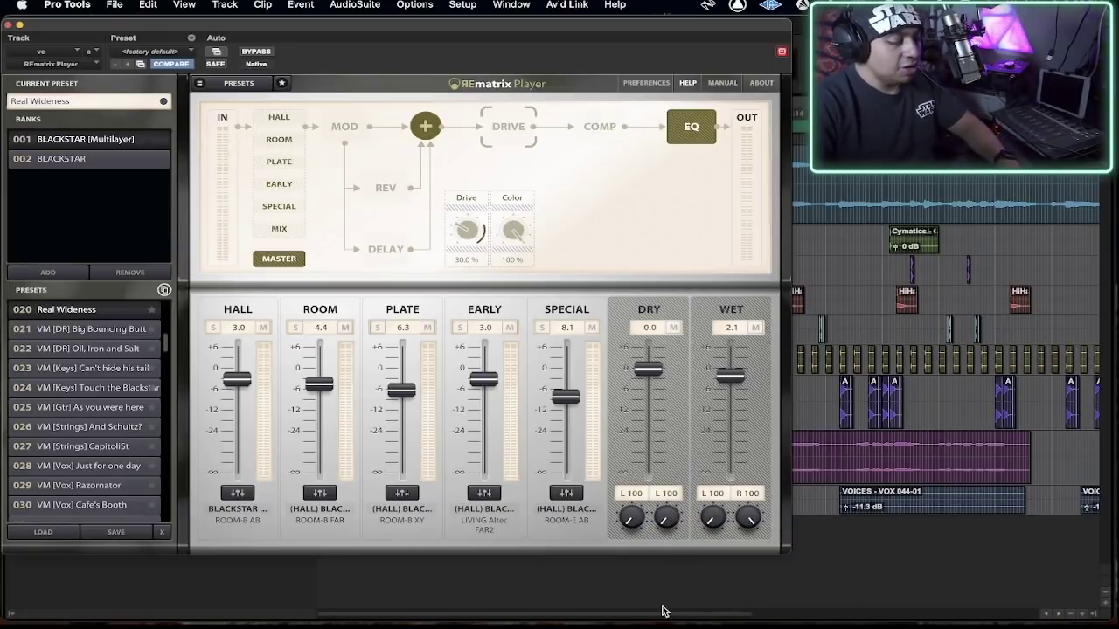
left_click_drag(718, 522, 718, 298)
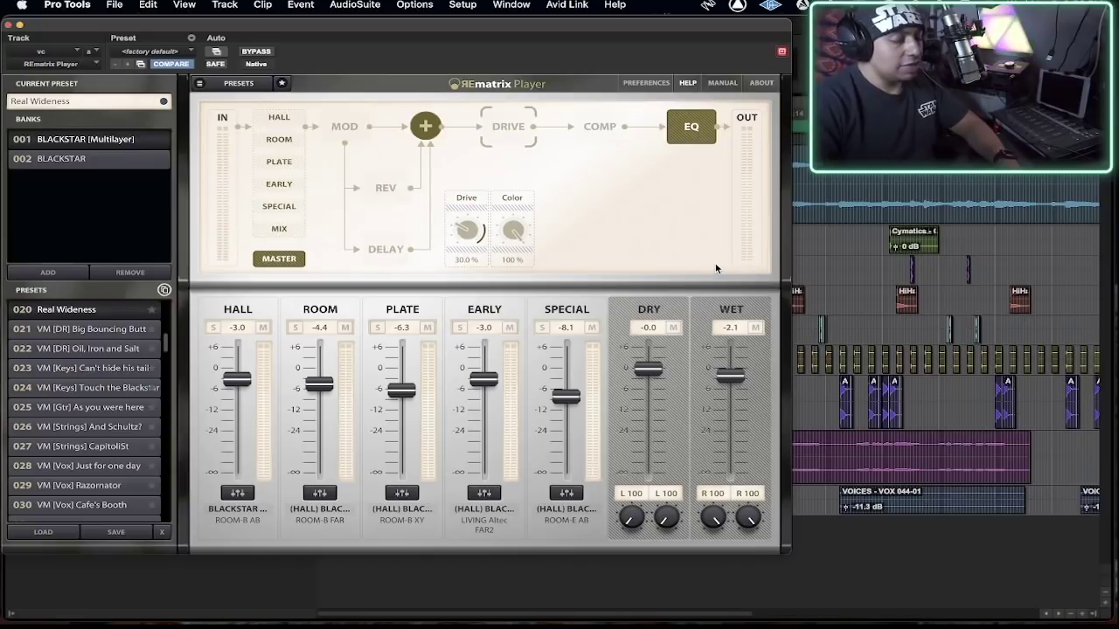
key("space")
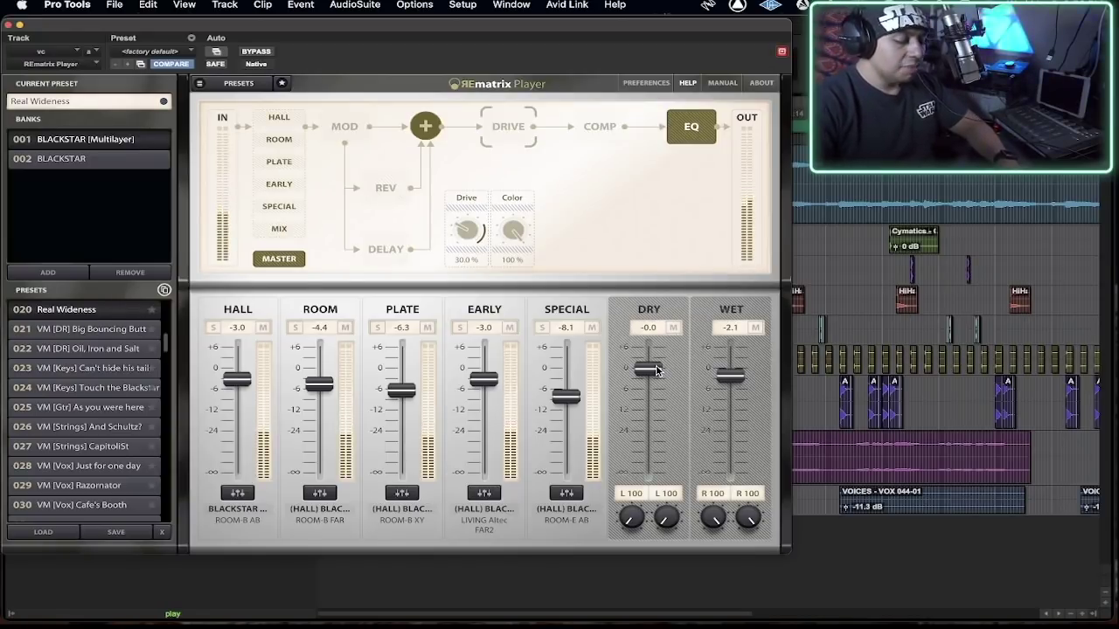
key("space")
left_click_drag(664, 500, 670, 241)
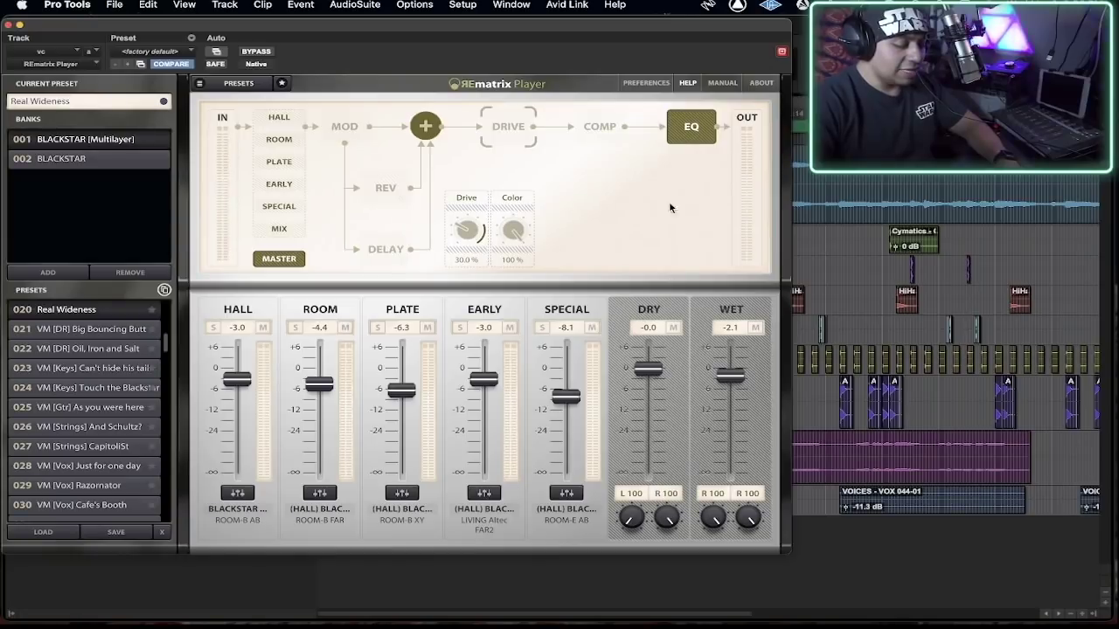
left_click_drag(715, 517, 709, 618)
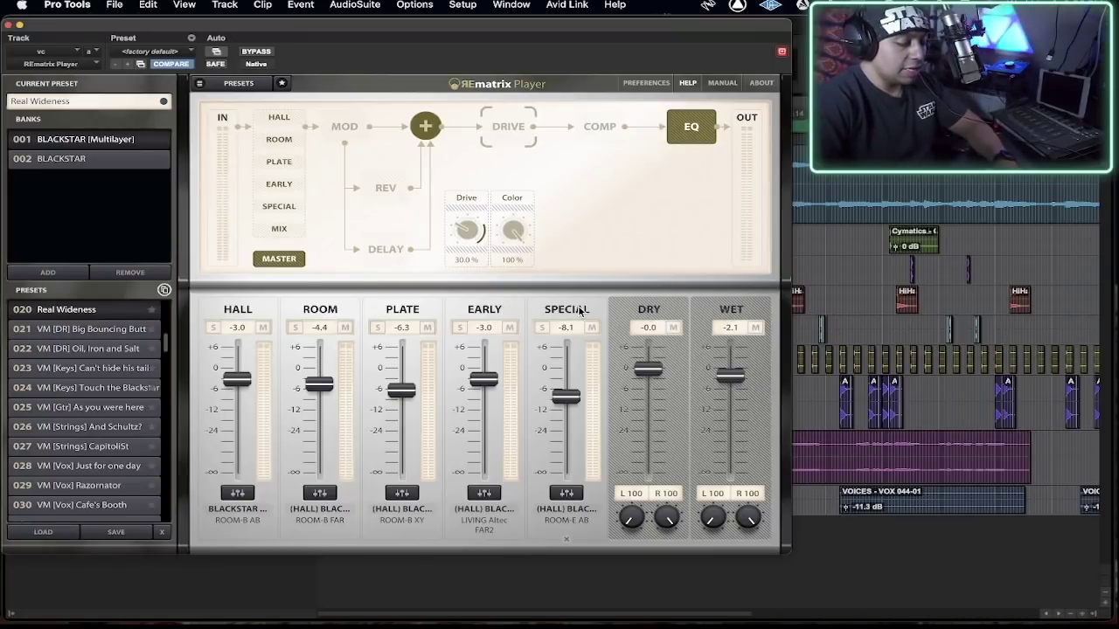
Play the vocal and audition the Hall and Room layers one at a time in solo.
key("space")
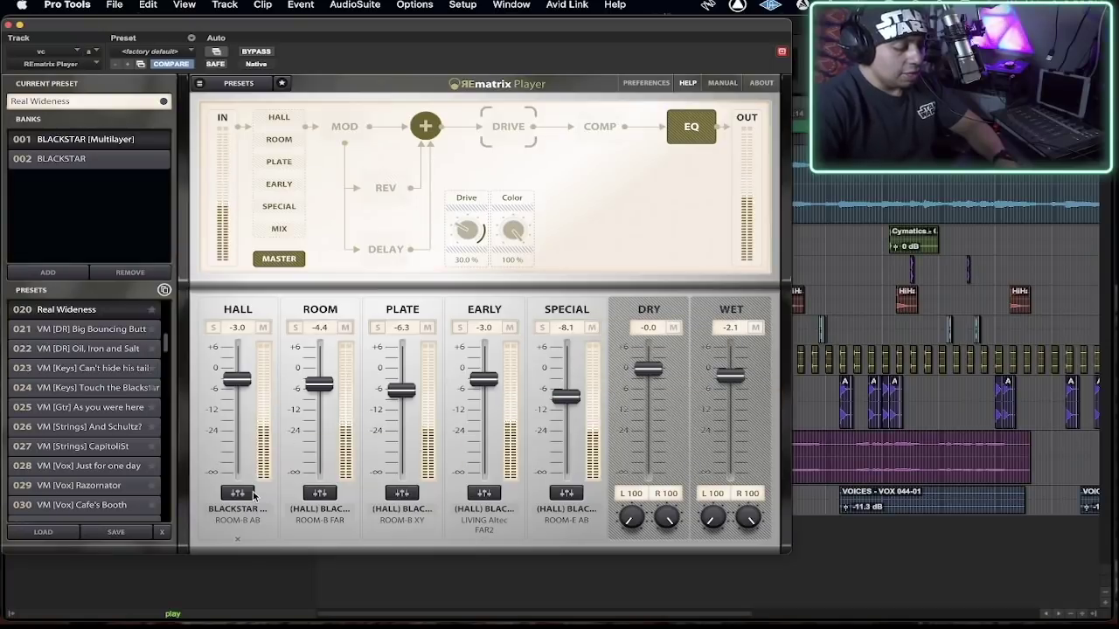
left_click(214, 327)
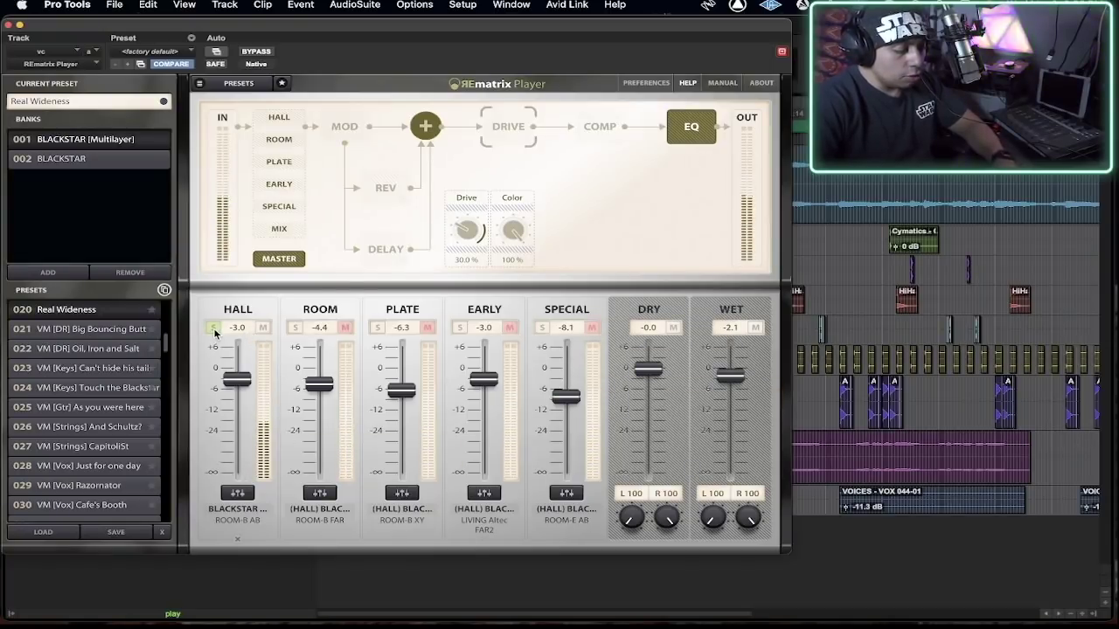
left_click(300, 327)
key("space")
key("space")
left_click(213, 328)
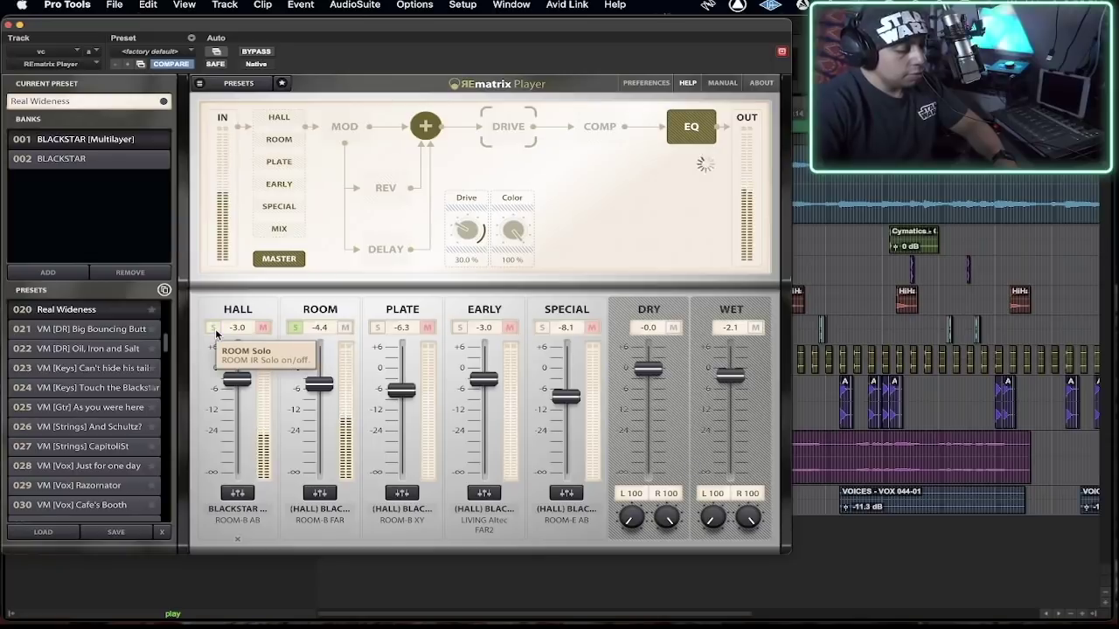
Solo the Plate layer in place of Room and raise its level to 2.7 dB.
left_click(377, 328)
left_click(295, 327)
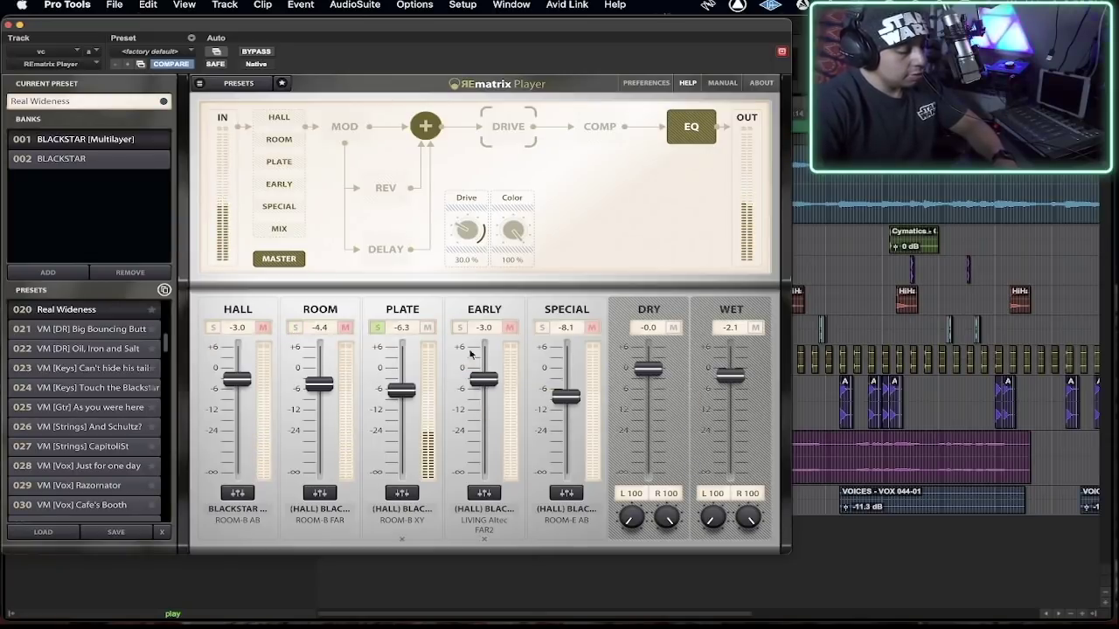
left_click_drag(407, 387, 406, 353)
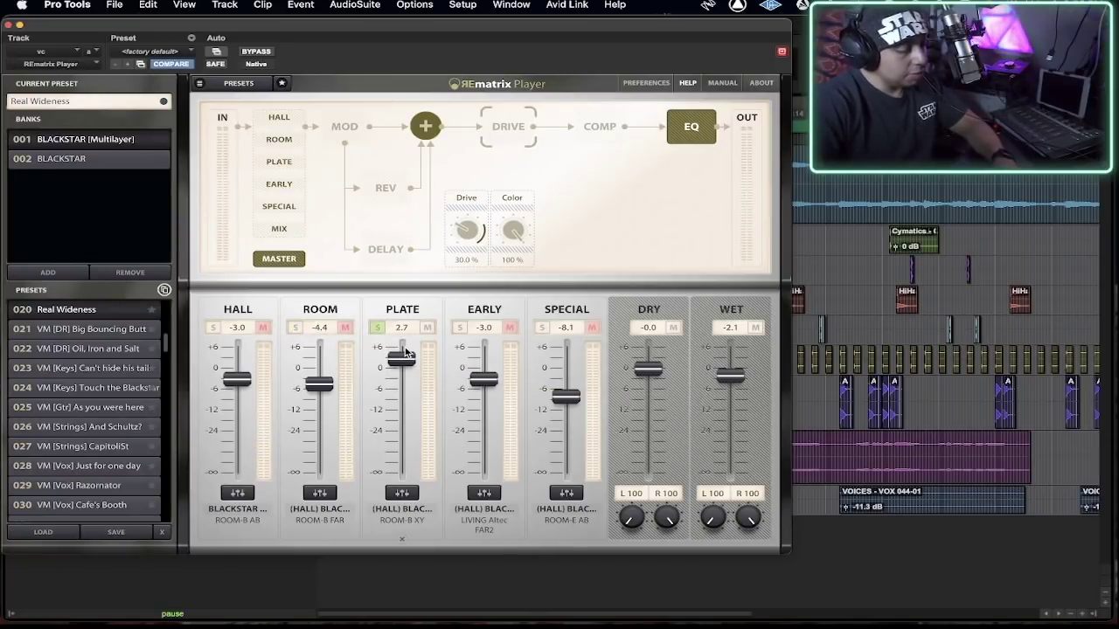
Solo the Early layer in place of Plate and set its level to -4.3 dB.
left_click(459, 327)
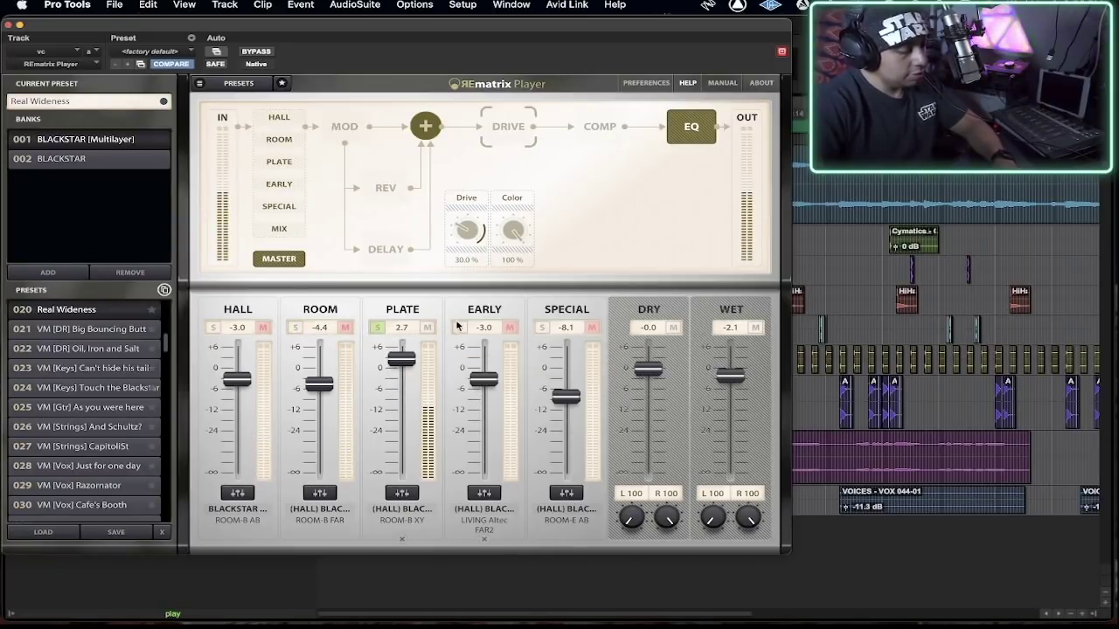
left_click(377, 328)
key("space")
mouse_move(483, 378)
left_mouse_down()
mouse_move(483, 347)
mouse_move(484, 382)
left_mouse_up()
key("space")
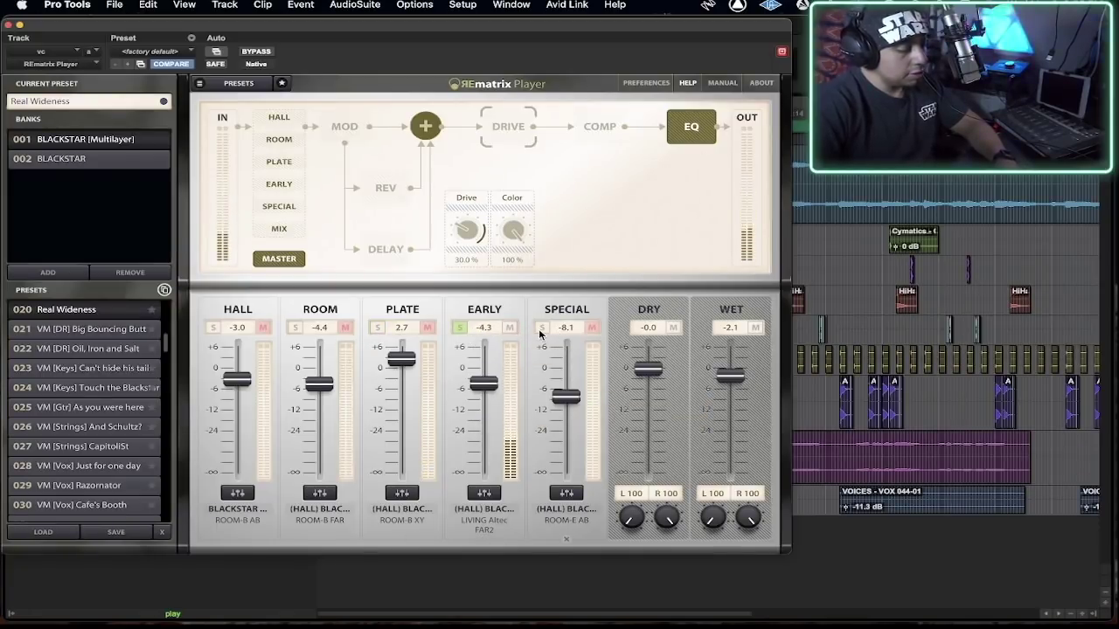
Solo the Special layer in place of Early and raise its level to 0 dB.
left_click(542, 327)
left_click(459, 327)
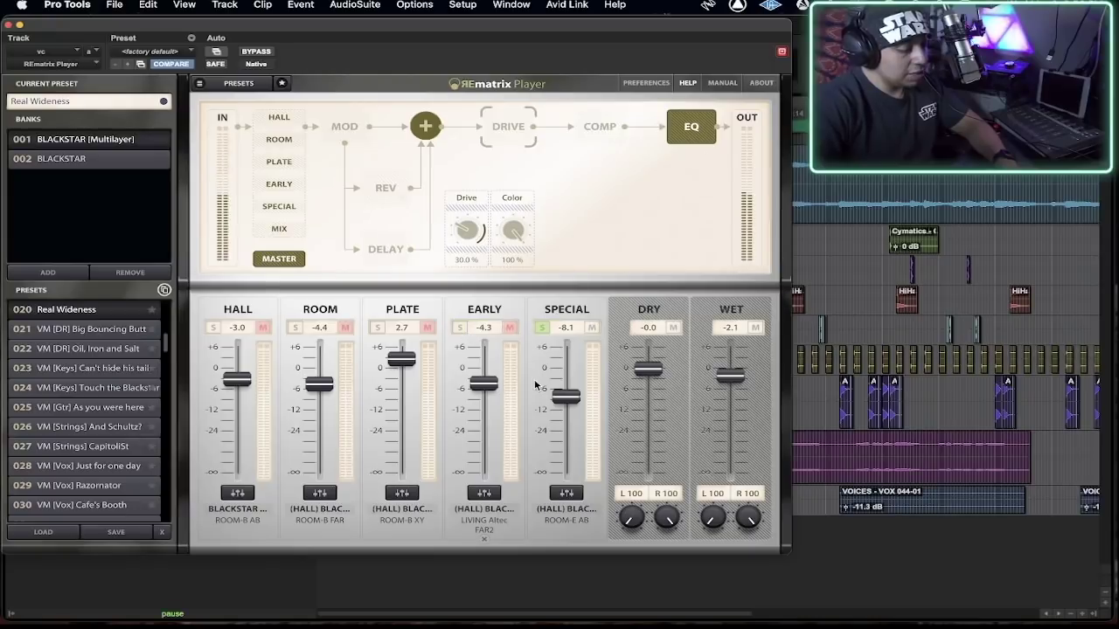
left_click_drag(566, 396, 579, 367)
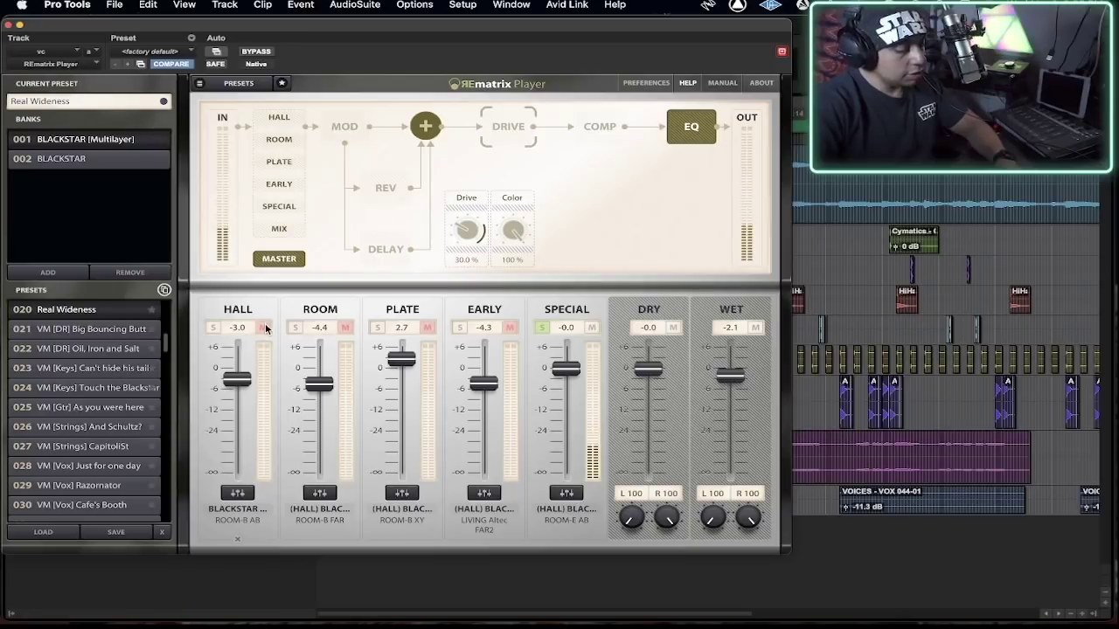
Clear the Special solo so all reverb layers play together, and raise the Dry level to 1.6 dB.
left_click(542, 327)
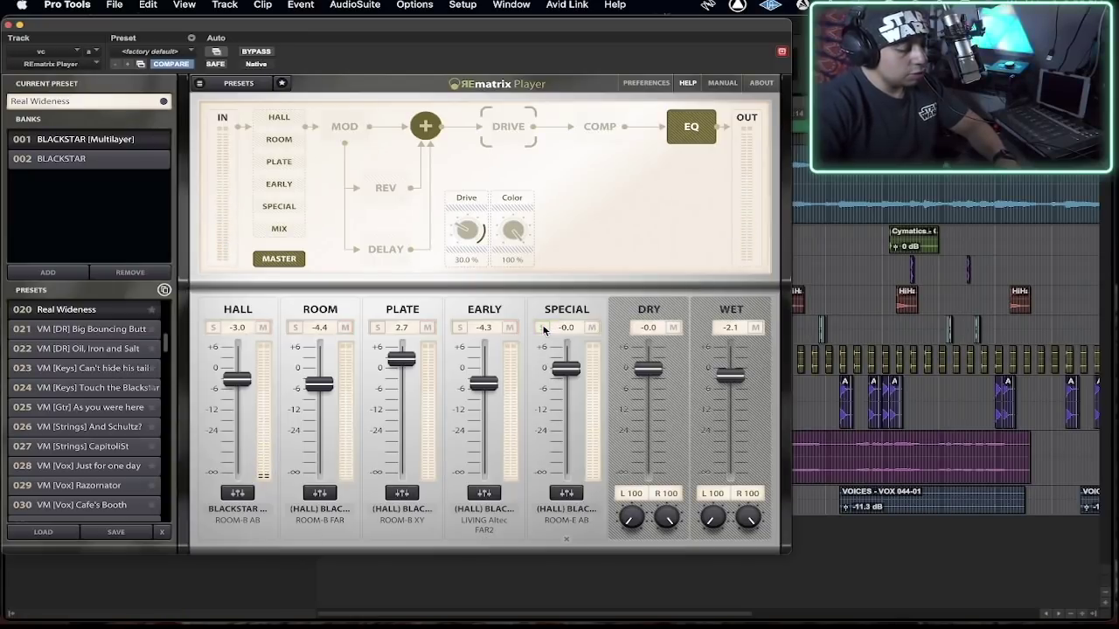
left_click_drag(650, 370, 656, 361)
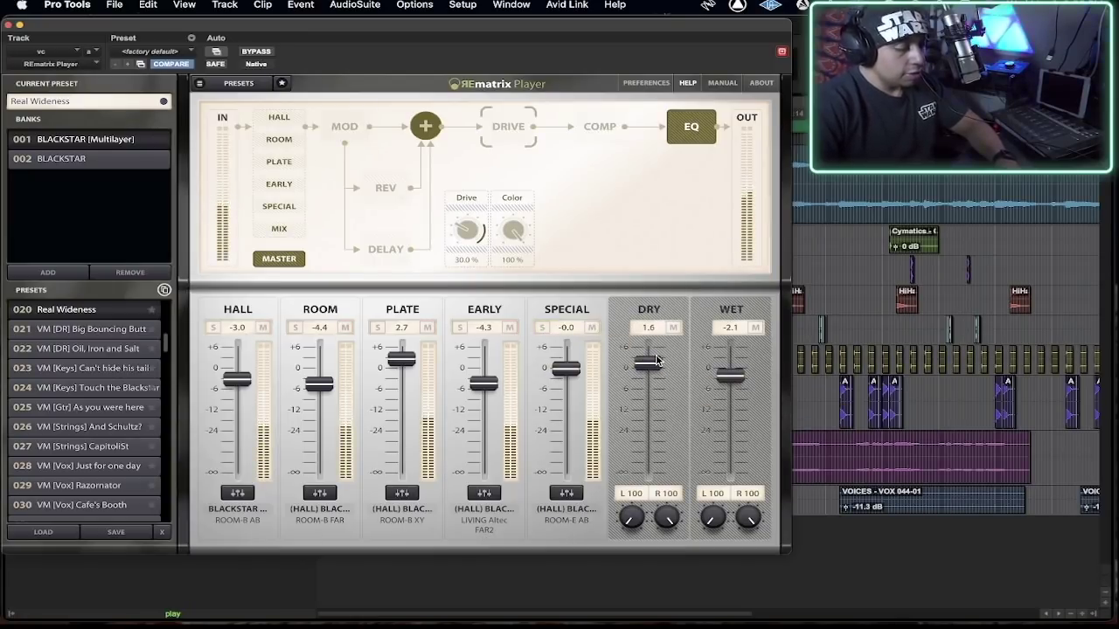
Stop playback, show the Hall waveform and shorten the global reverb time to -21%.
key("space")
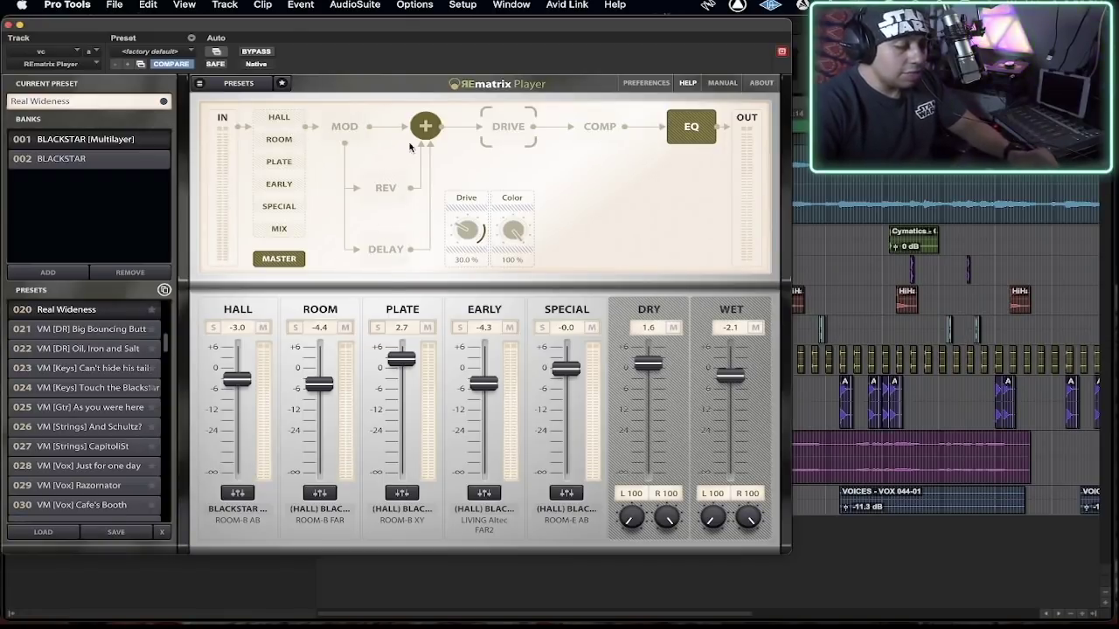
left_click(297, 120)
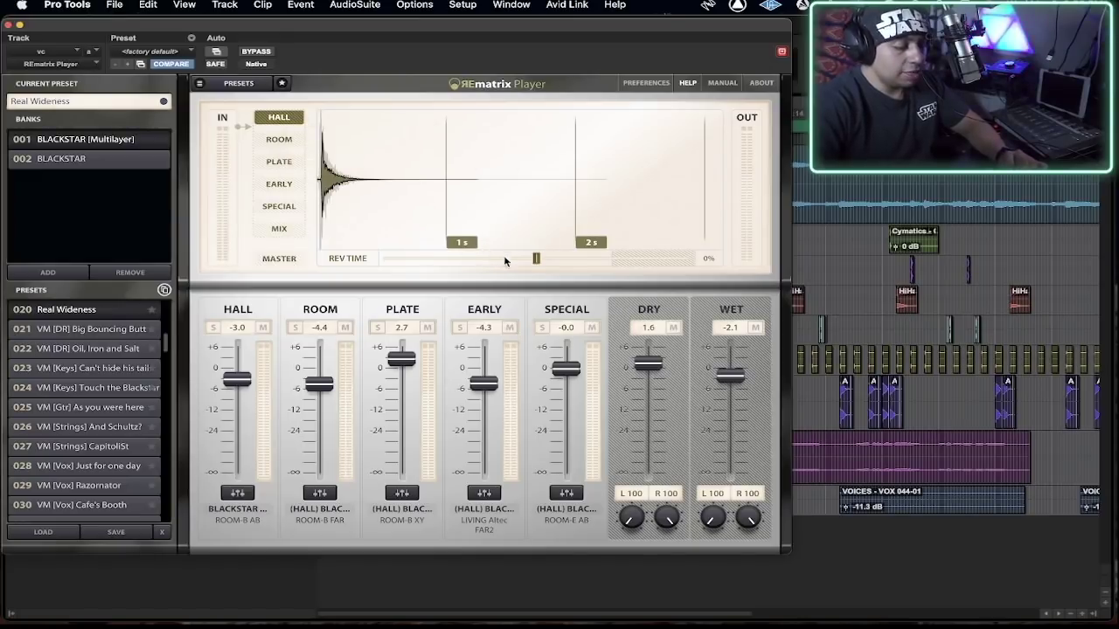
left_click_drag(535, 264, 472, 267)
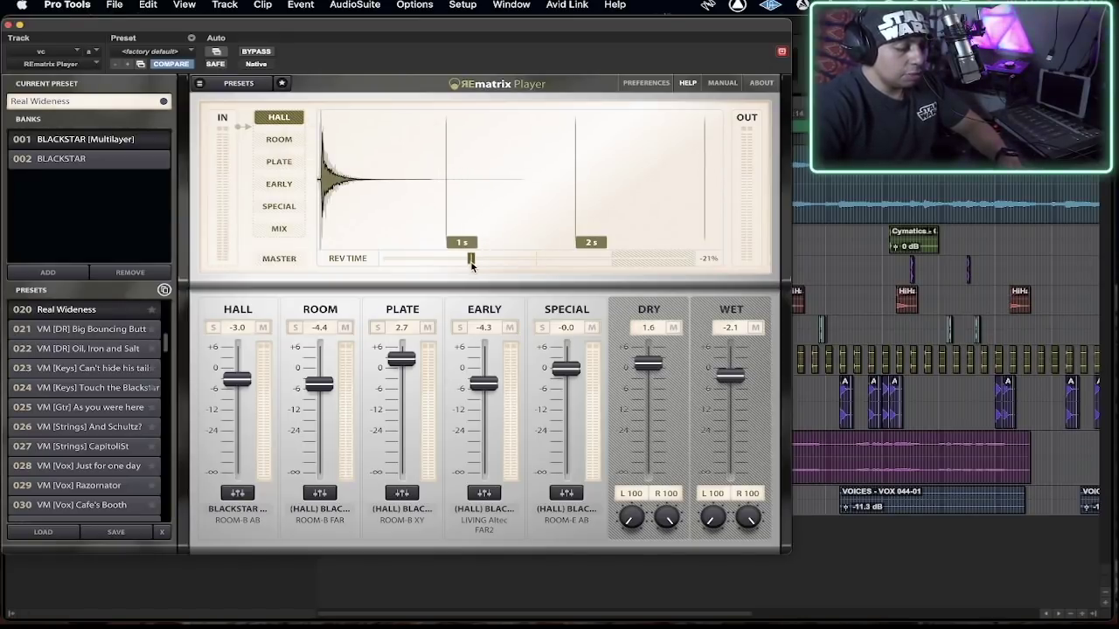
Compare the impulse-response waveforms of the Room, Plate, Early, Special and Mix views at the shortened reverb time.
left_click(286, 144)
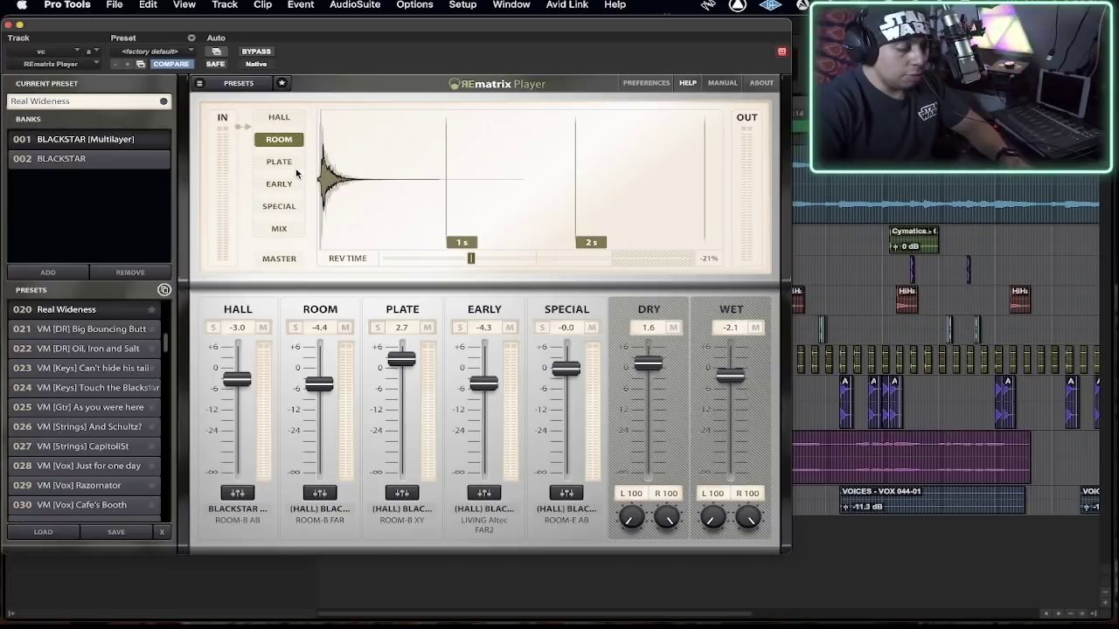
left_click(278, 166)
left_click(293, 184)
left_click(284, 214)
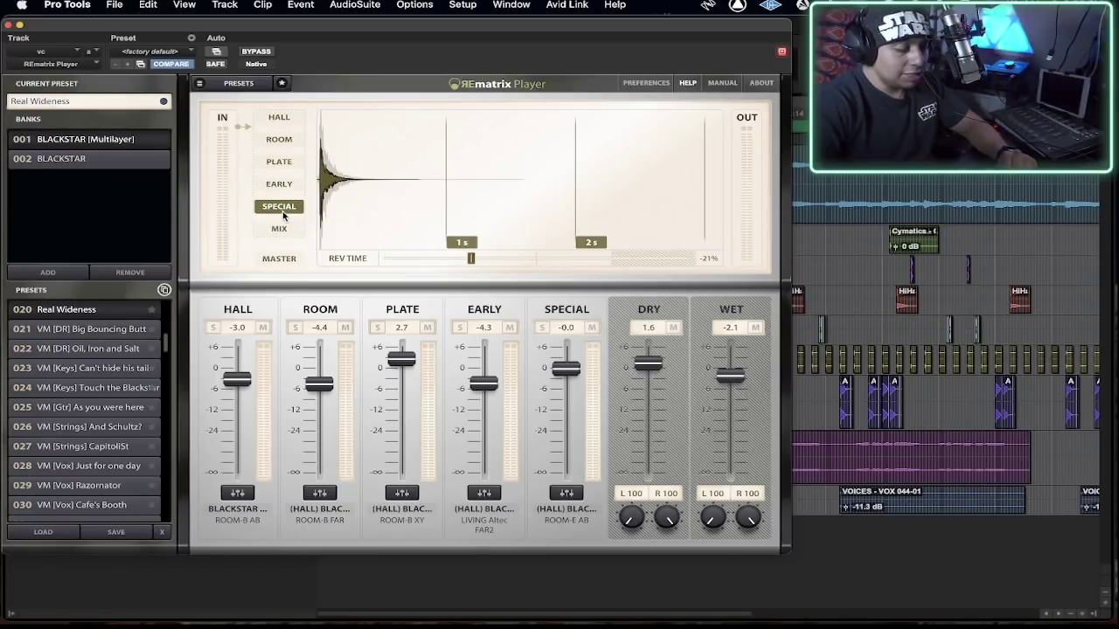
left_click(290, 233)
left_click(289, 207)
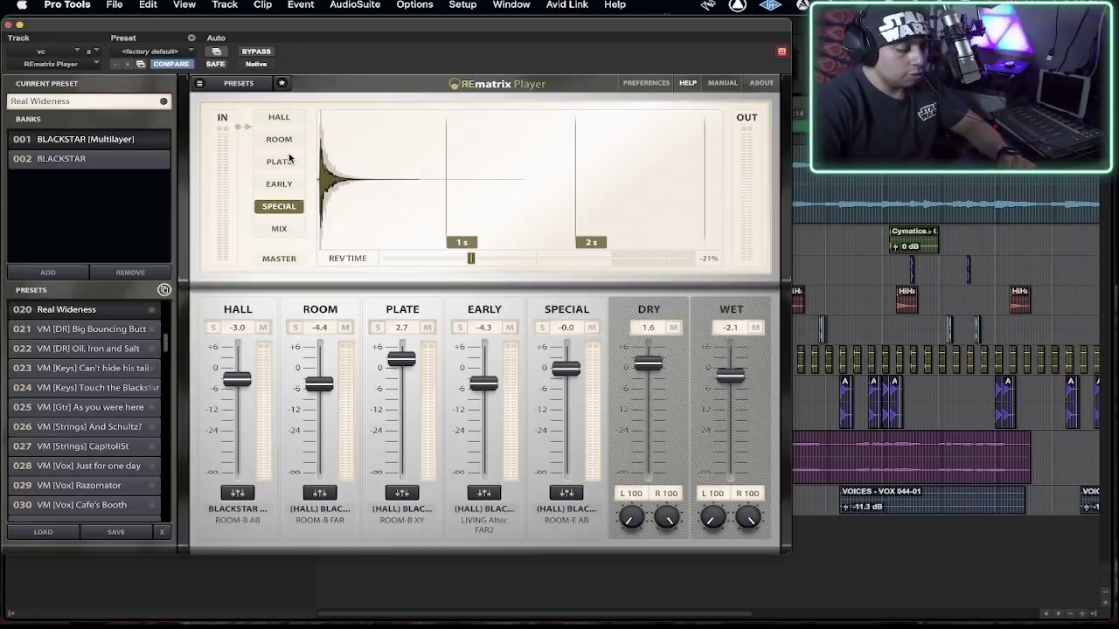
left_click(290, 136)
left_click(294, 162)
left_click(293, 184)
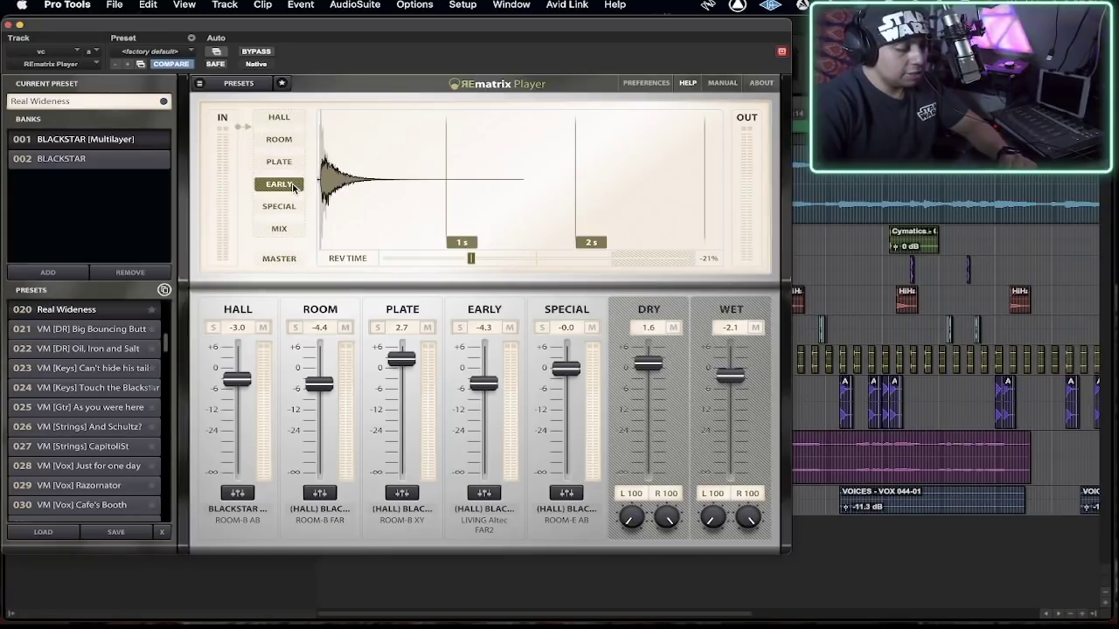
left_click(297, 210)
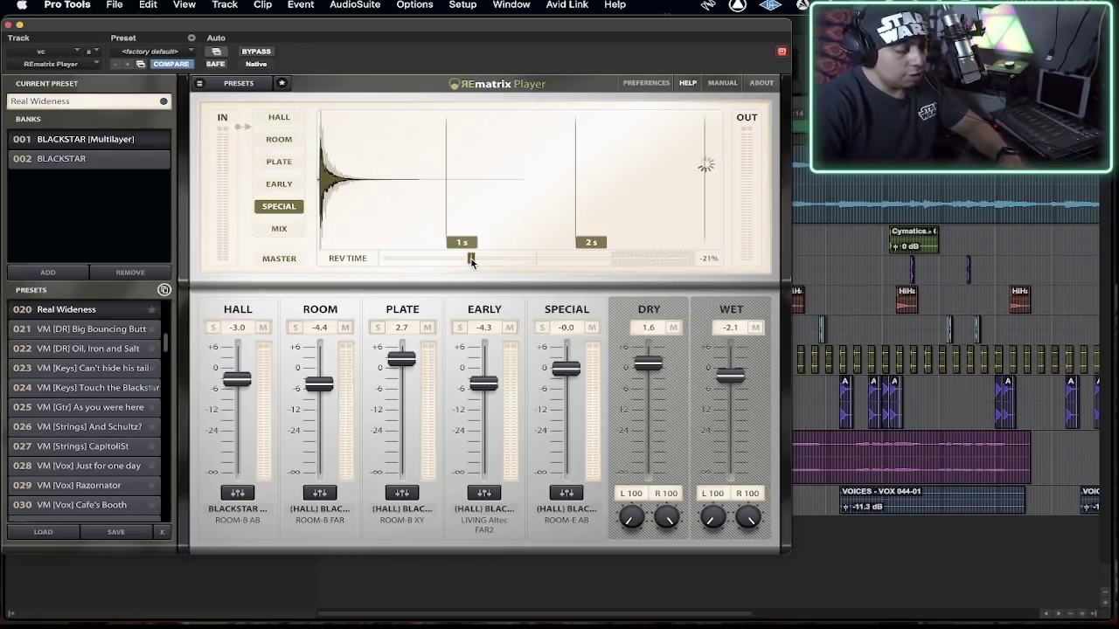
Lengthen the global reverb time to +41% and audition it with the Special layer soloed and with all layers playing.
left_click_drag(476, 260, 661, 259)
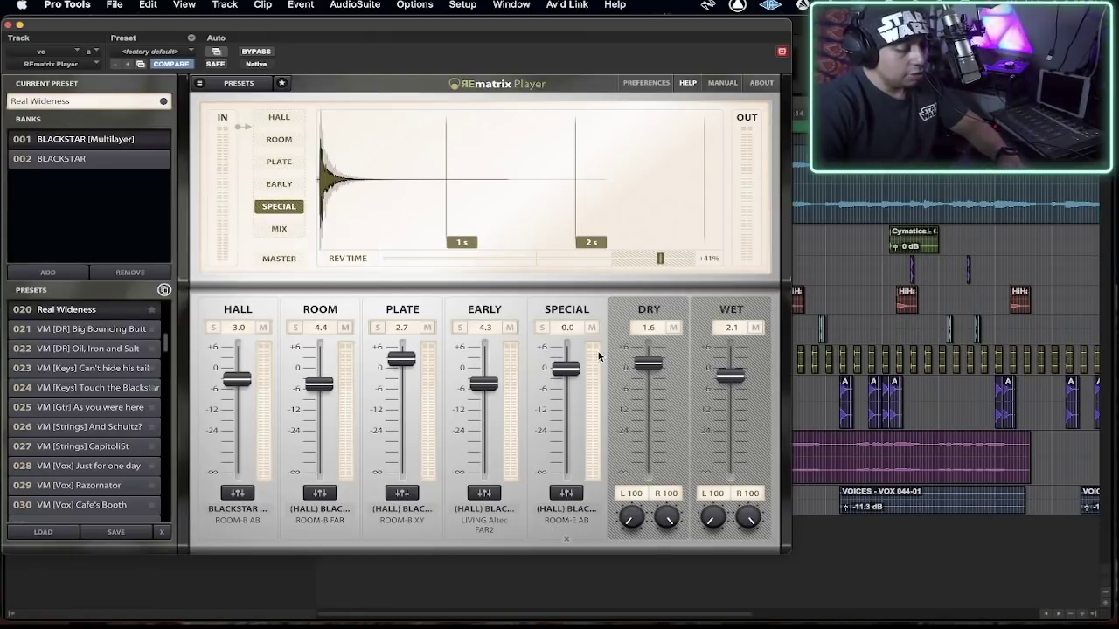
left_click(543, 327)
key("space")
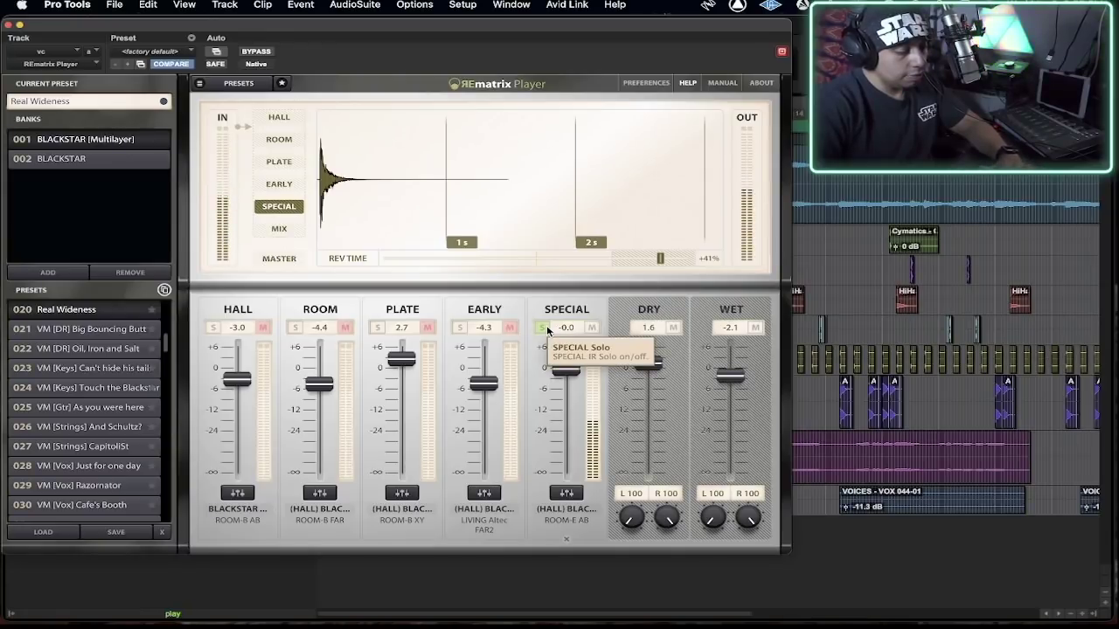
left_click(542, 328)
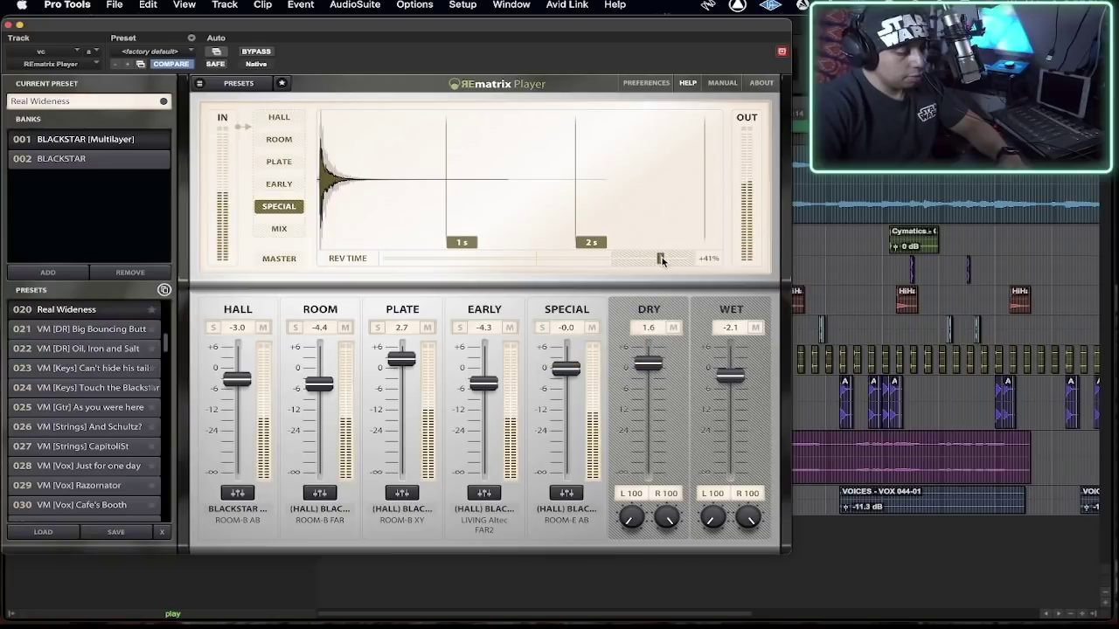
key("space")
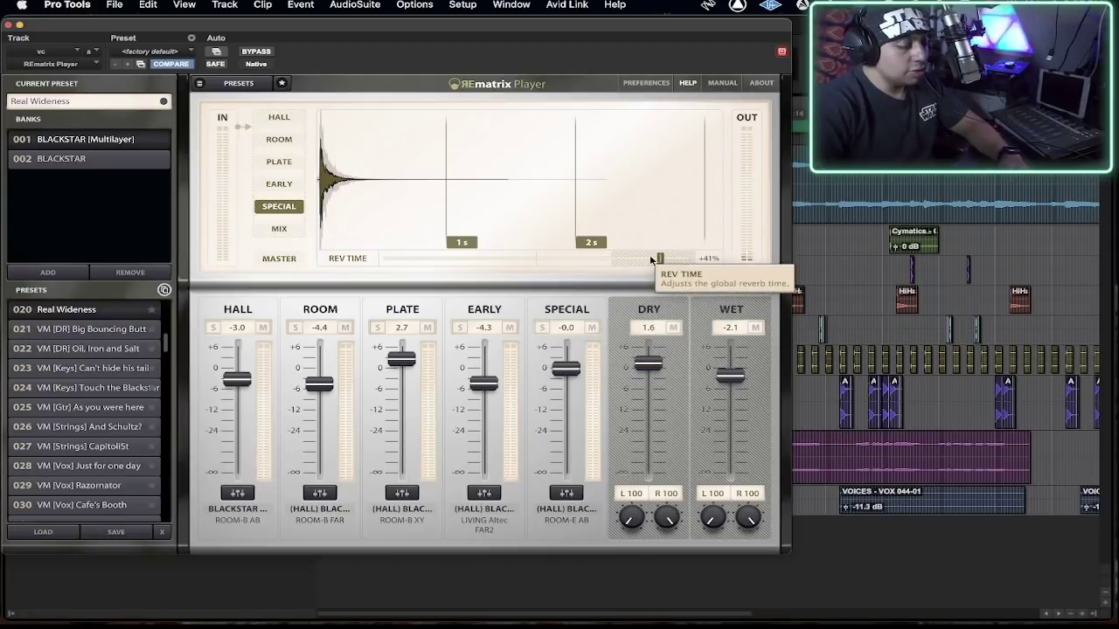
Set the global pre-delay to 58.4 ms and audition it on the vocal.
left_click(359, 262)
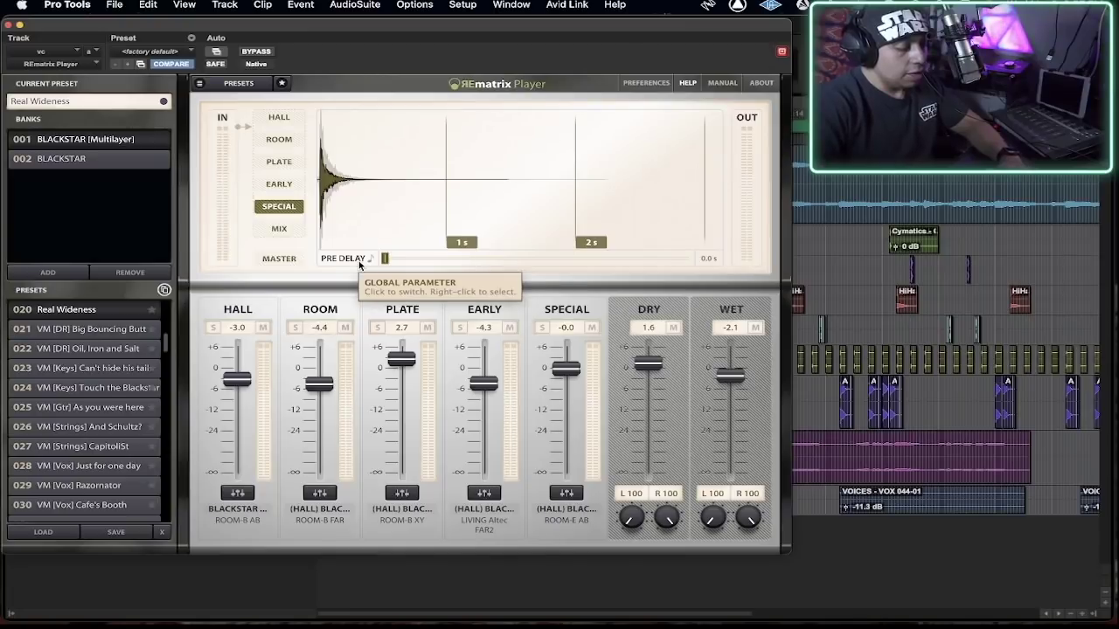
left_click_drag(385, 260, 474, 260)
key("space")
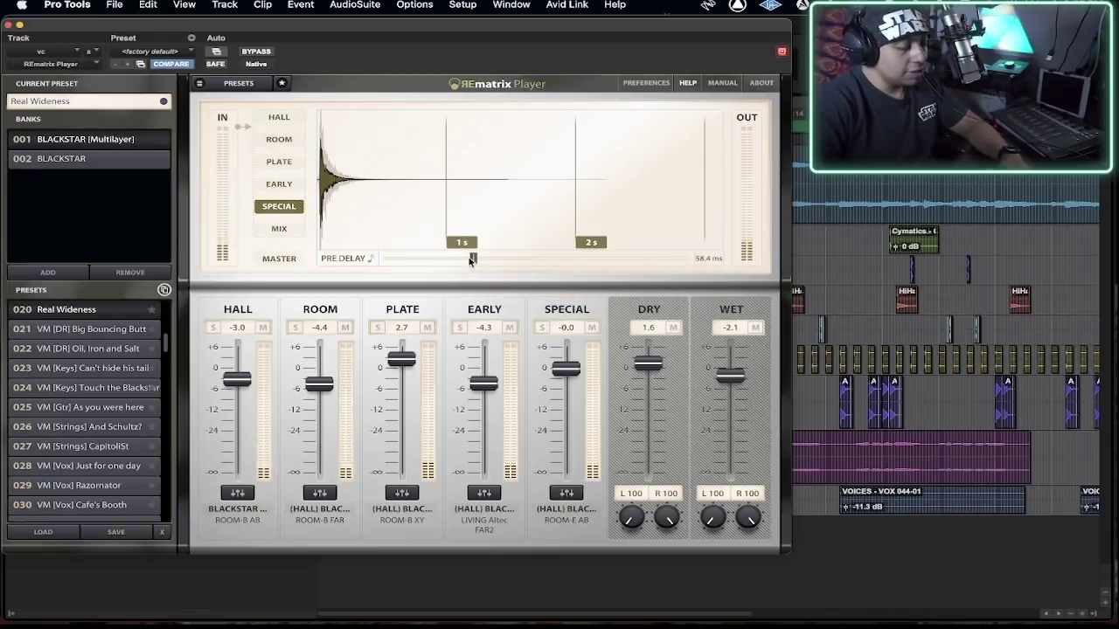
Show the Hall waveform and raise the global pre-delay to 80.4 ms.
left_click(357, 262)
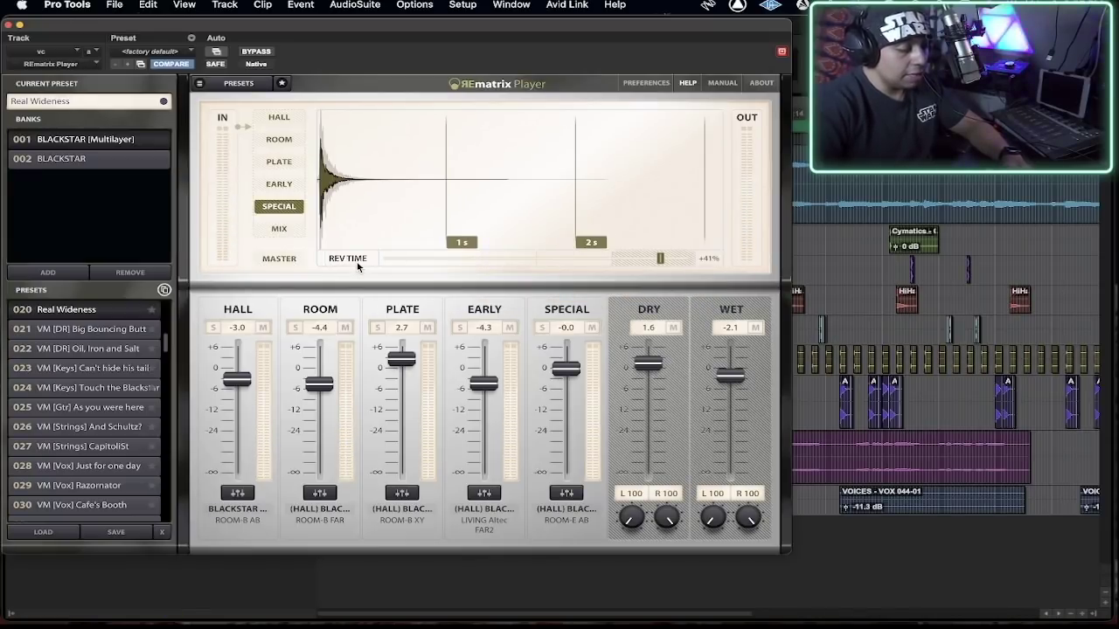
left_click(278, 118)
left_click(374, 266)
left_click_drag(467, 262, 507, 260)
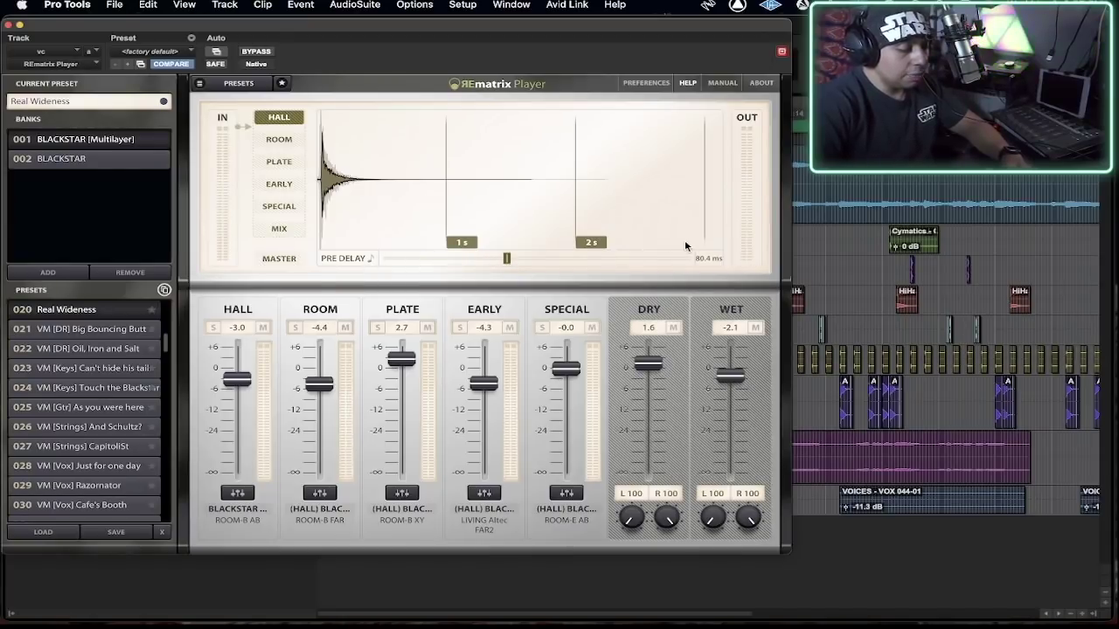
Set the global reverb time to +50% and audition the result on the vocal.
left_click(371, 260)
left_click_drag(662, 260, 733, 261)
key("space")
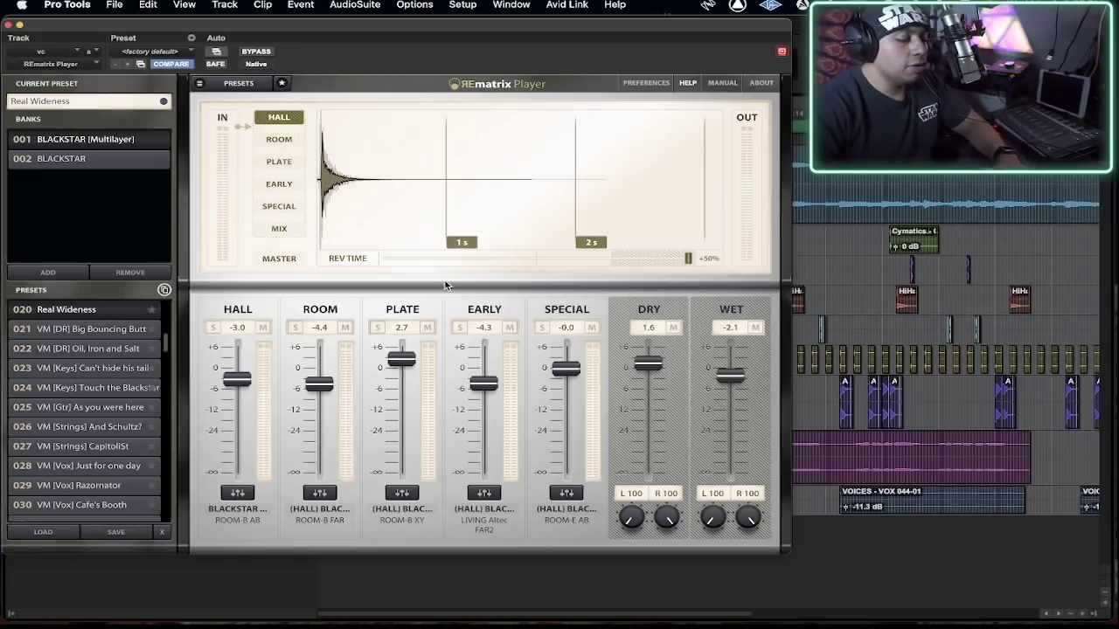
Examine the Room, Plate, Early, Special and Mix waveforms at the longer reverb time.
left_click(291, 139)
left_click(291, 162)
left_click(291, 183)
left_click(289, 208)
left_click(293, 229)
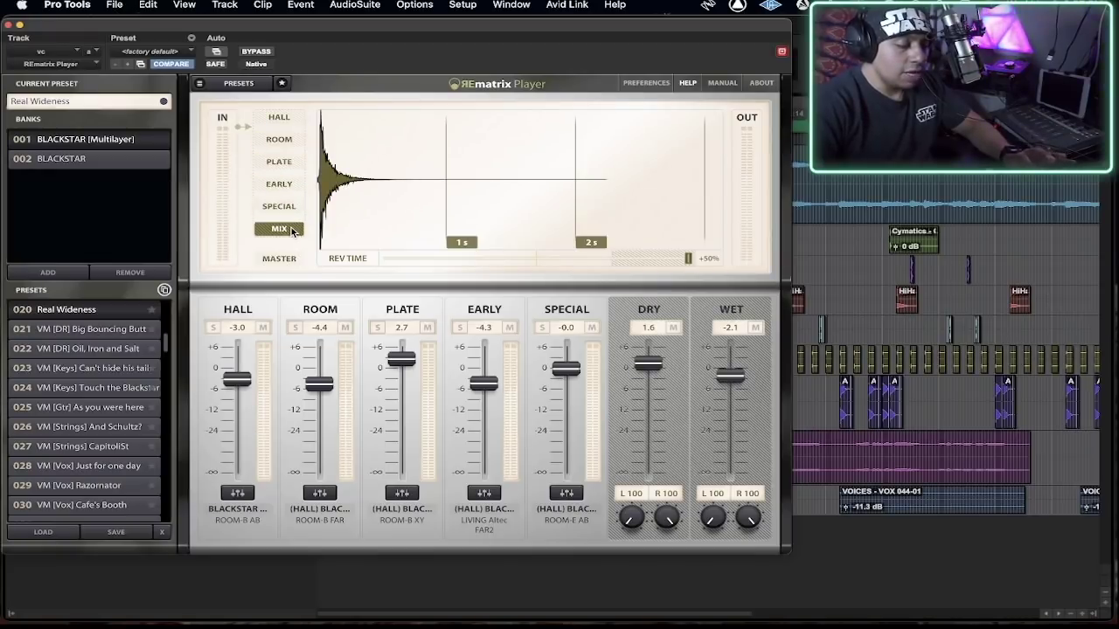
Boost the first master EQ band by 13.8 dB at 316 Hz with a Q of 2.52, auditioning it on the vocal.
left_click(286, 258)
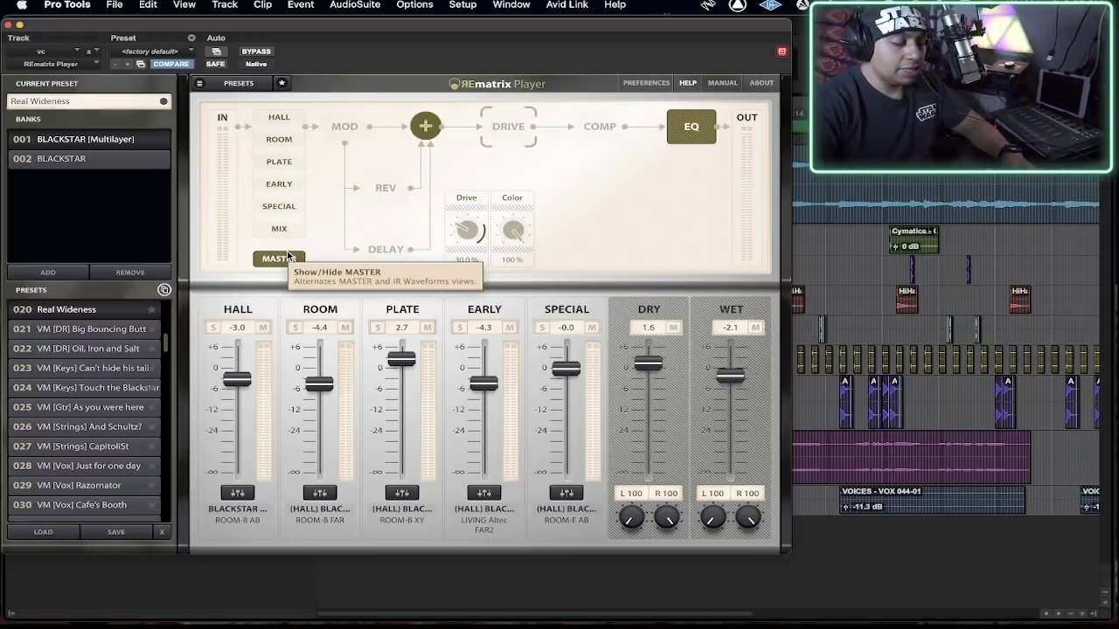
left_click(703, 129)
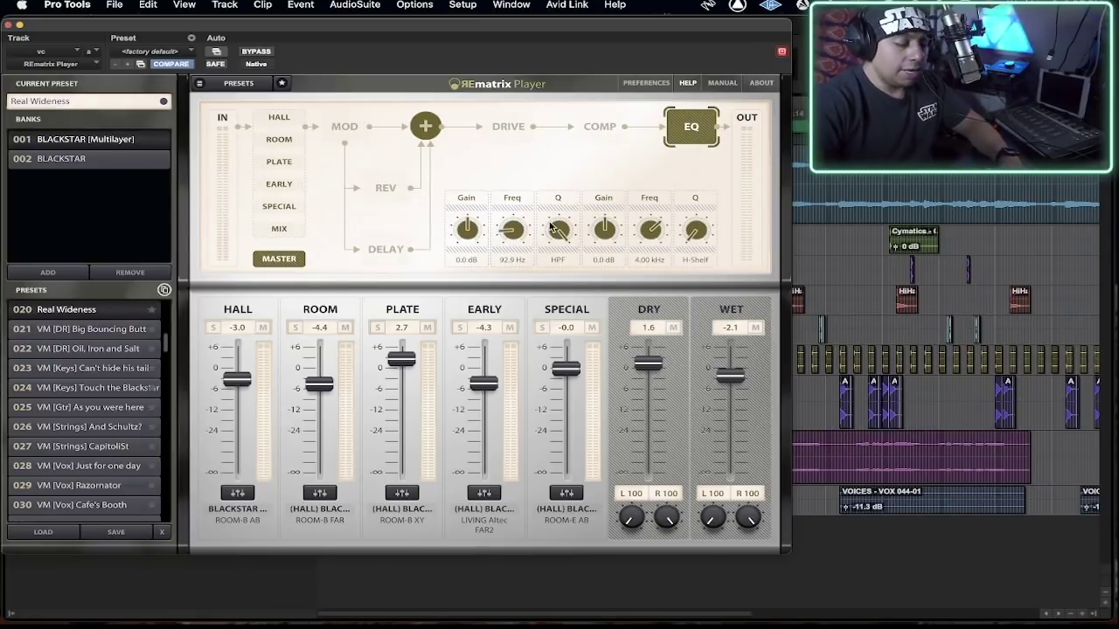
key("space")
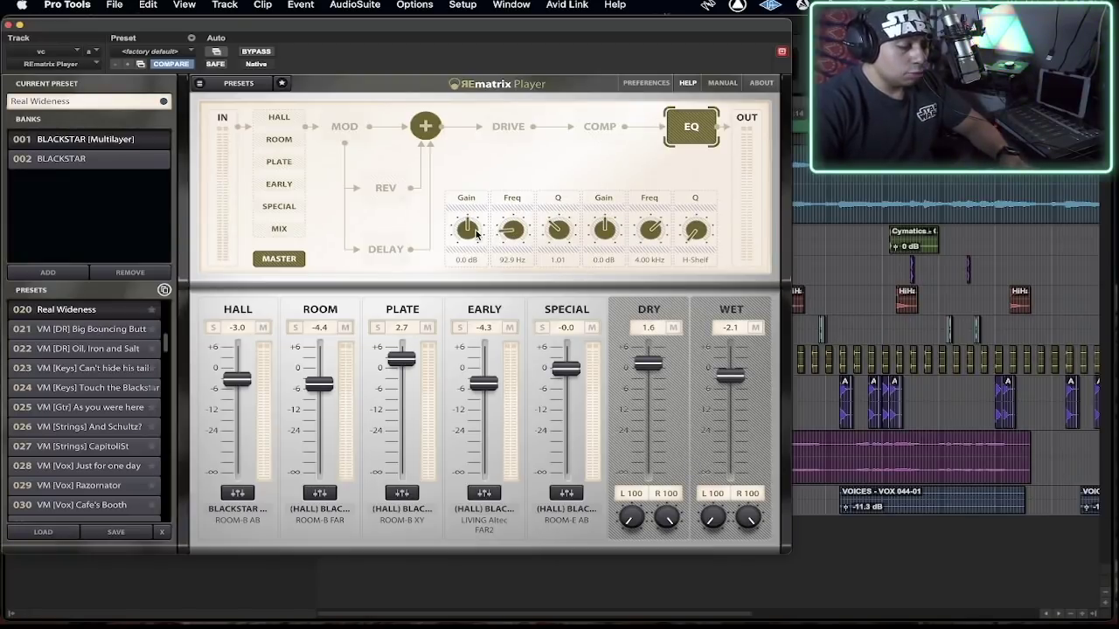
left_click_drag(520, 233, 557, 133)
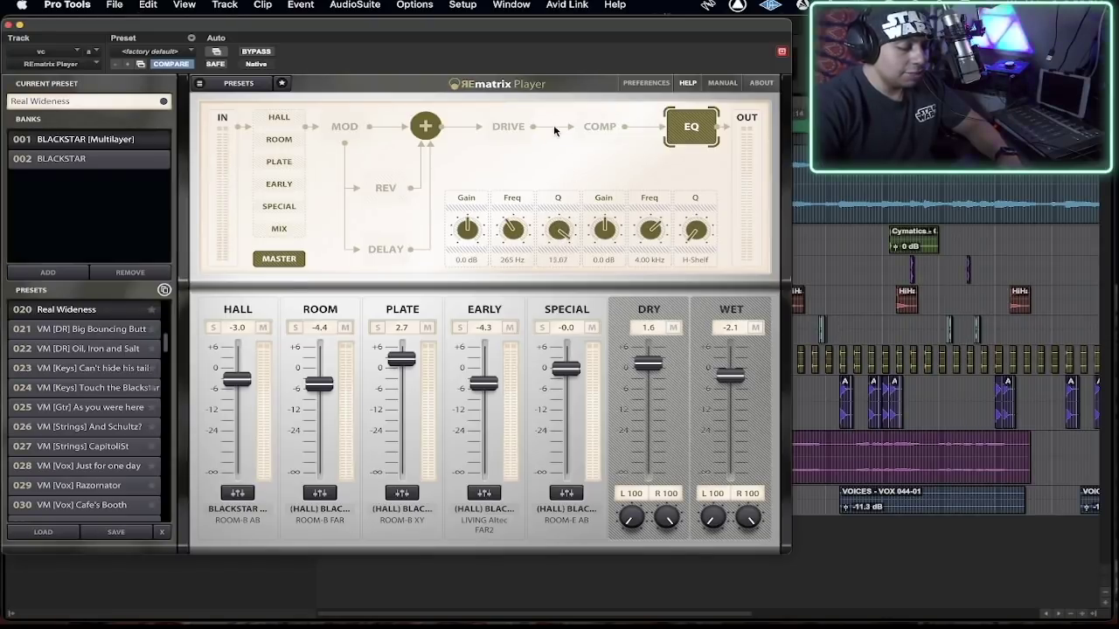
left_click_drag(514, 241, 504, 65)
key("space")
left_click_drag(560, 234, 564, 289)
left_click_drag(511, 238, 511, 215)
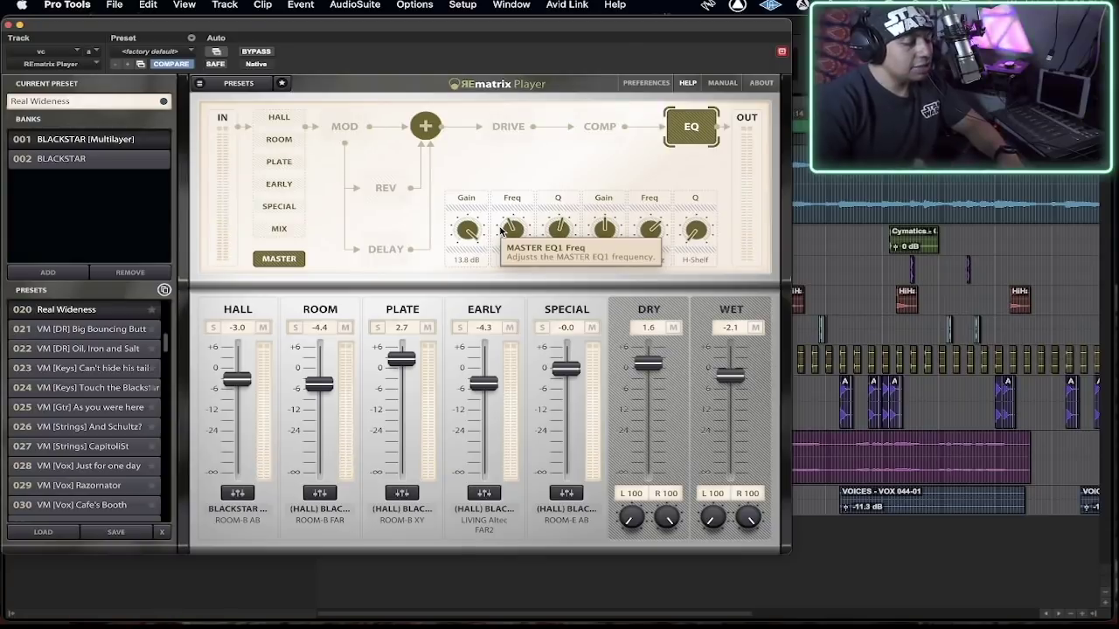
key("space")
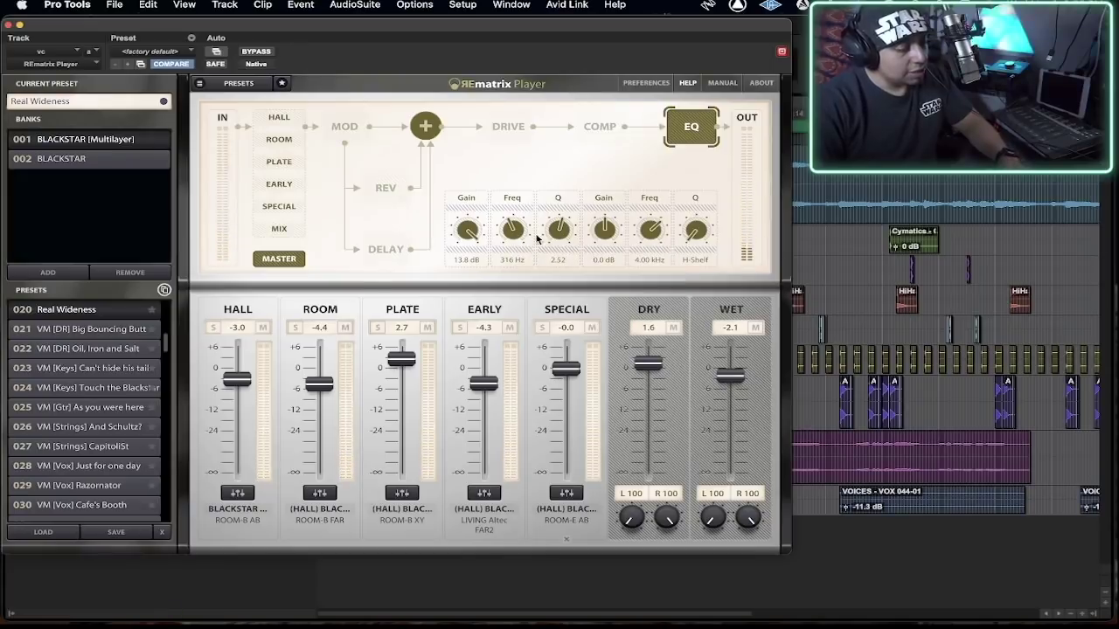
Cut the first master EQ band to -11.0 dB, and set the second band to 2.23 kHz with a Q of 0.64.
left_click_drag(466, 229, 477, 358)
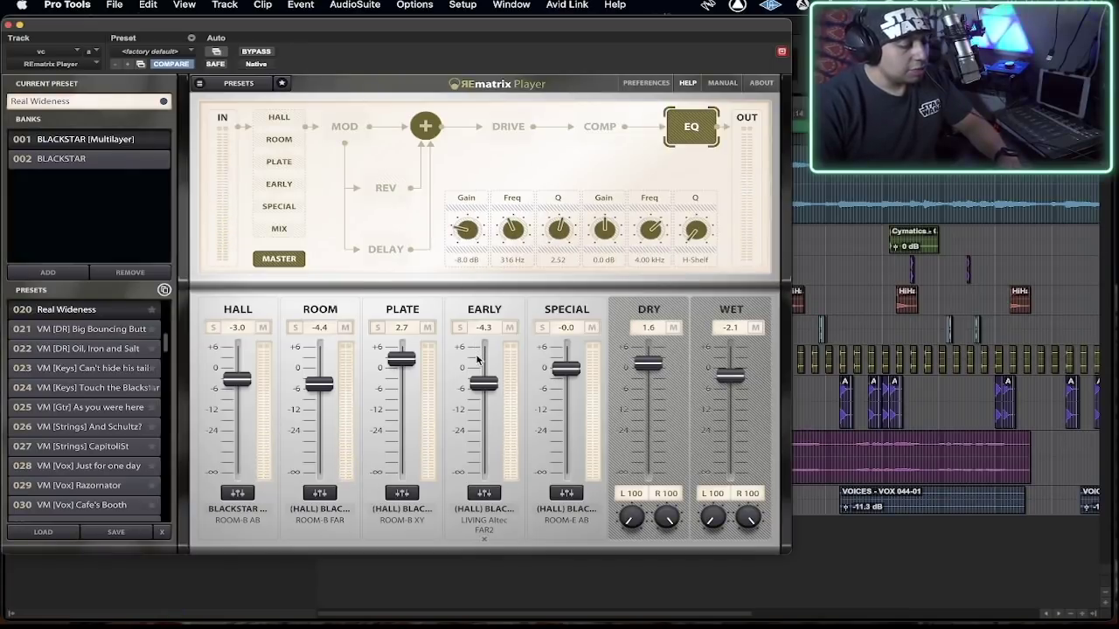
left_click_drag(470, 234, 474, 254)
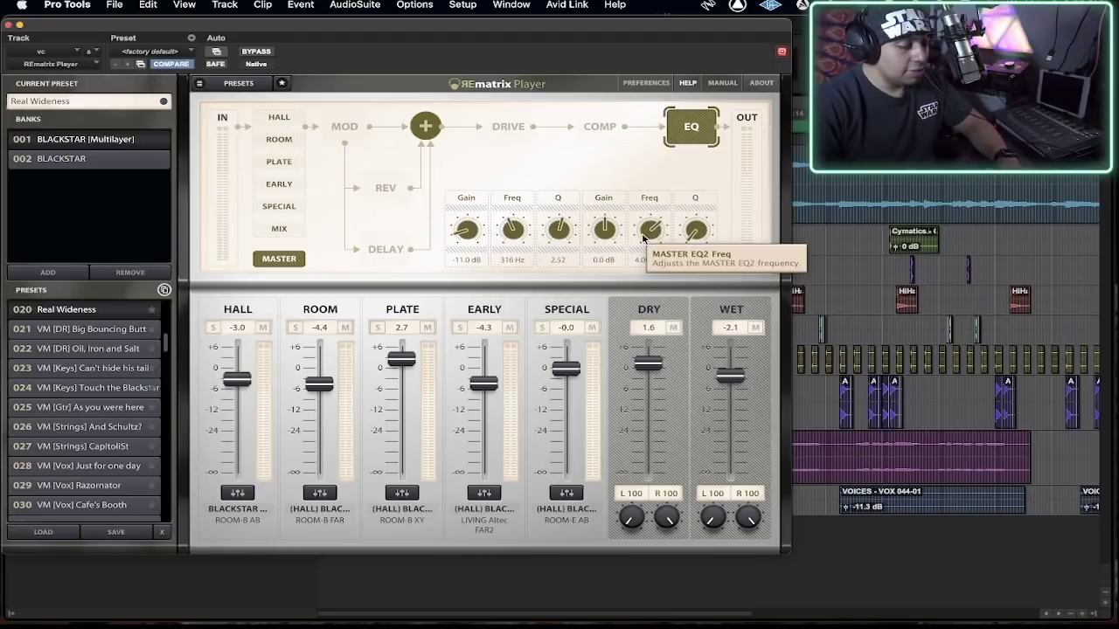
left_click_drag(694, 230, 699, 196)
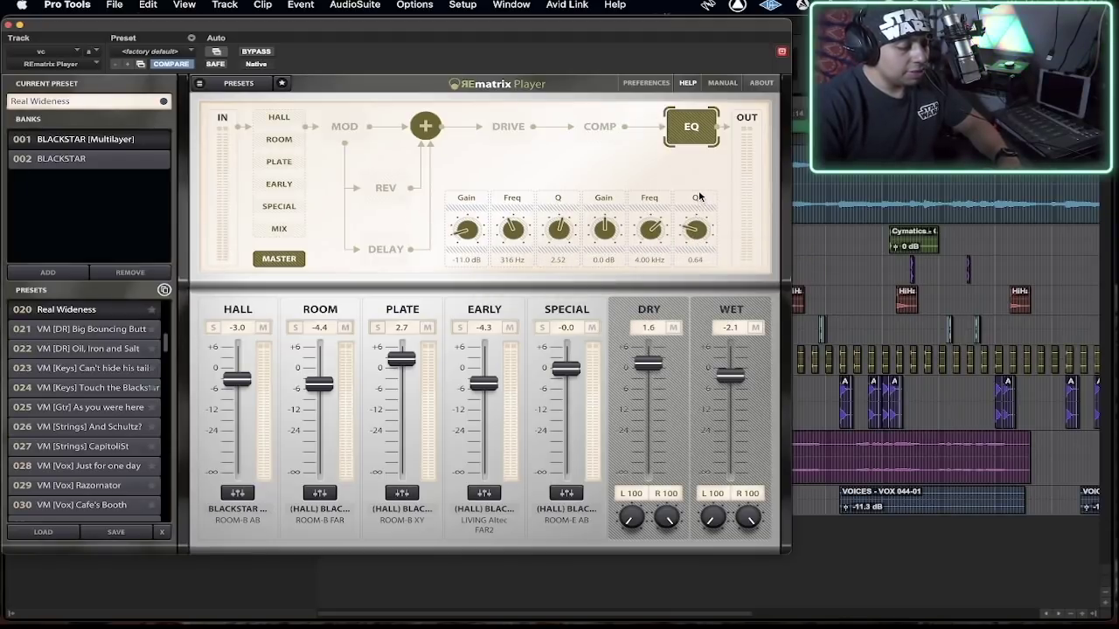
left_click_drag(652, 230, 651, 250)
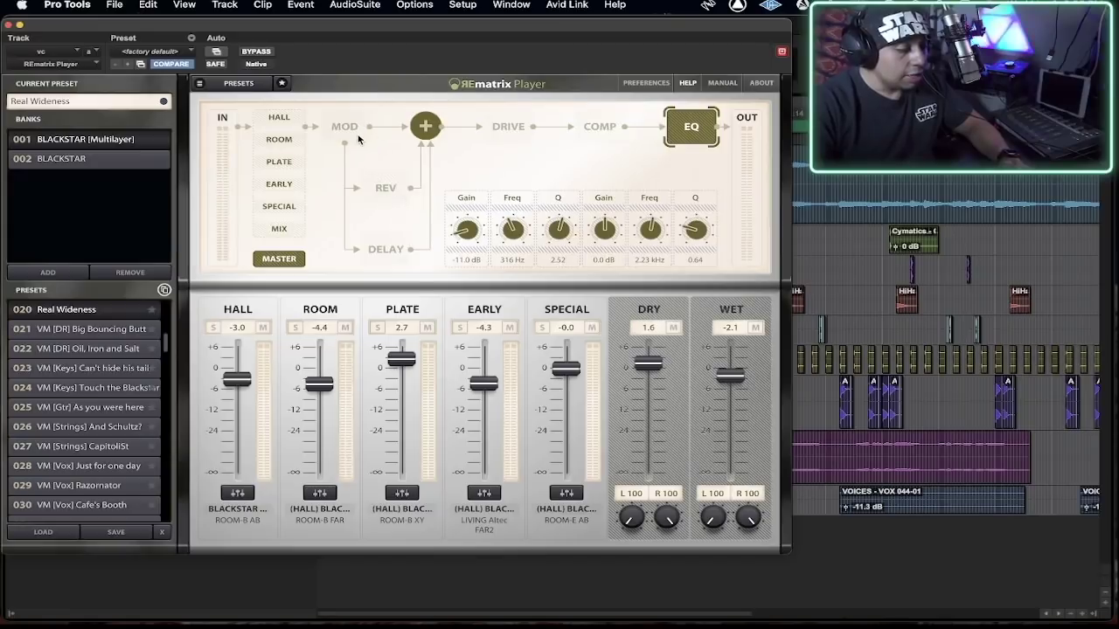
View the parameters of the master MOD, REV, DRIVE and COMP effects.
left_click(353, 136)
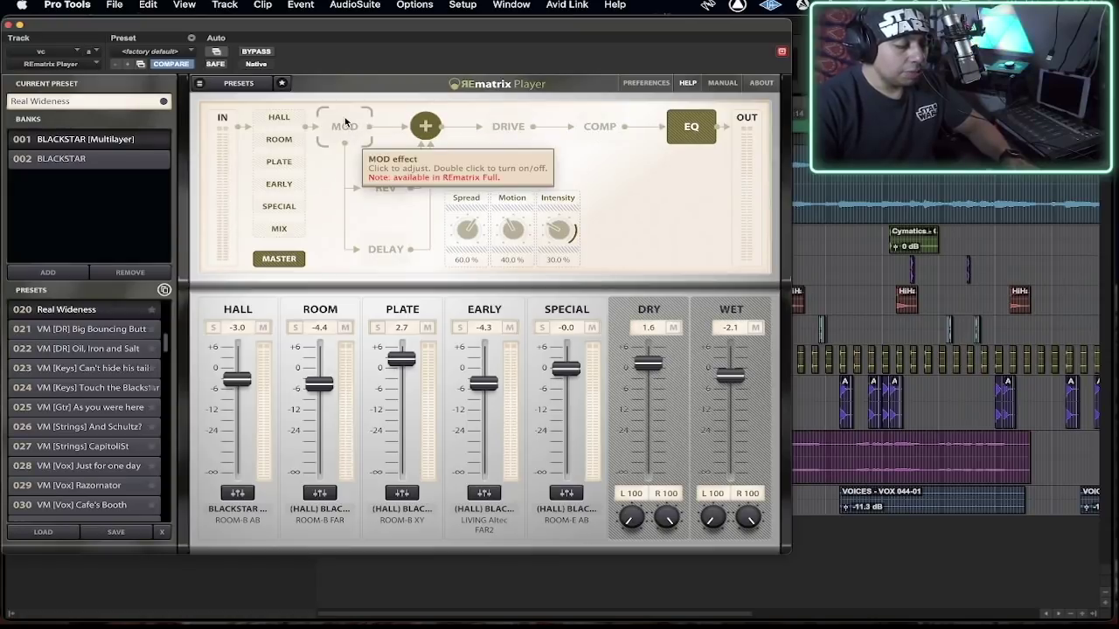
left_click(379, 187)
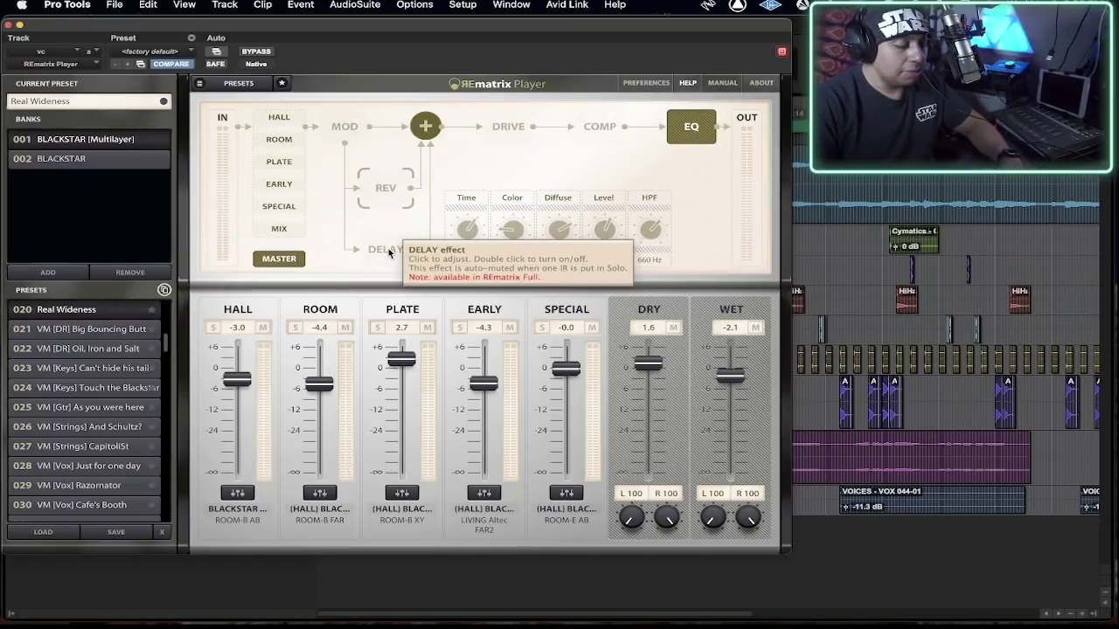
left_click(517, 127)
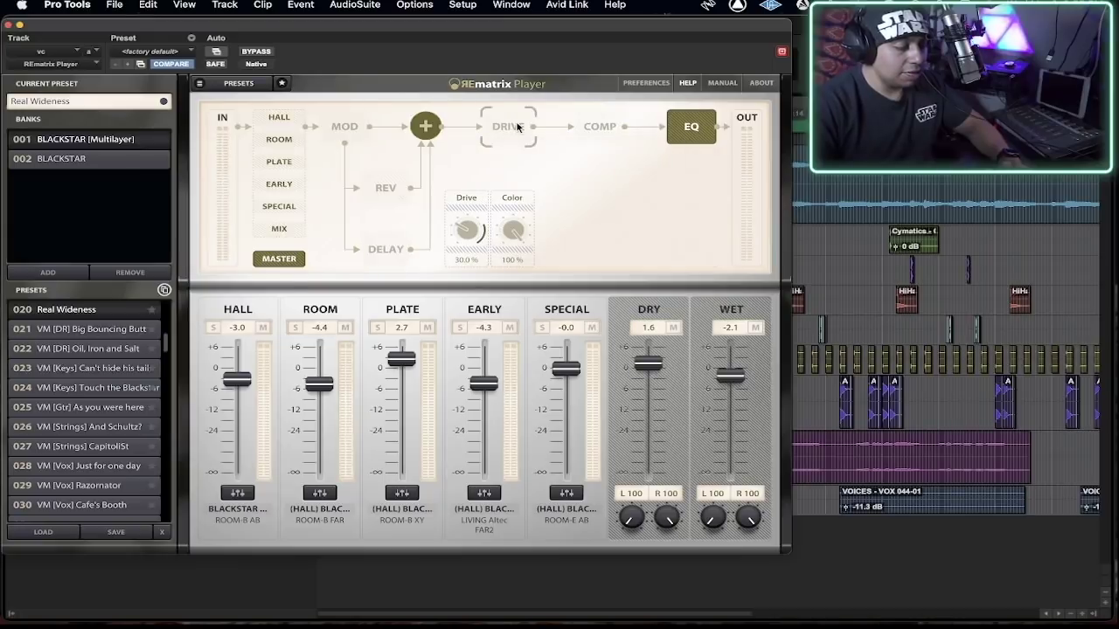
left_click(599, 128)
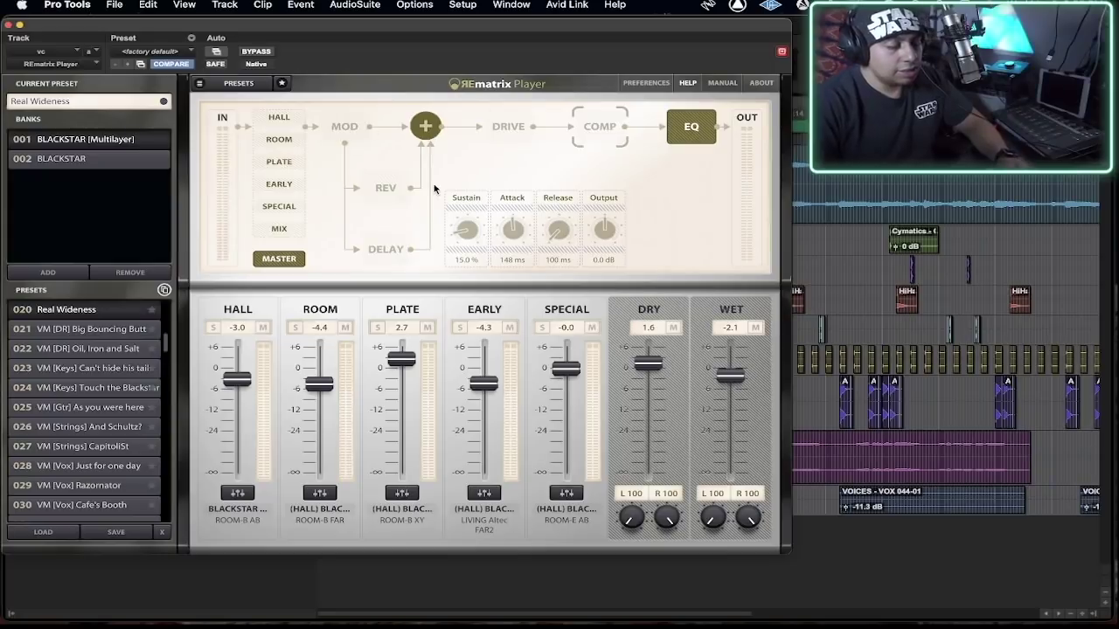
Review the waveforms of the Hall, Room, Plate, Early and Special layers.
left_click(294, 125)
left_click(295, 139)
left_click(300, 161)
left_click(298, 184)
left_click(294, 164)
left_click(293, 210)
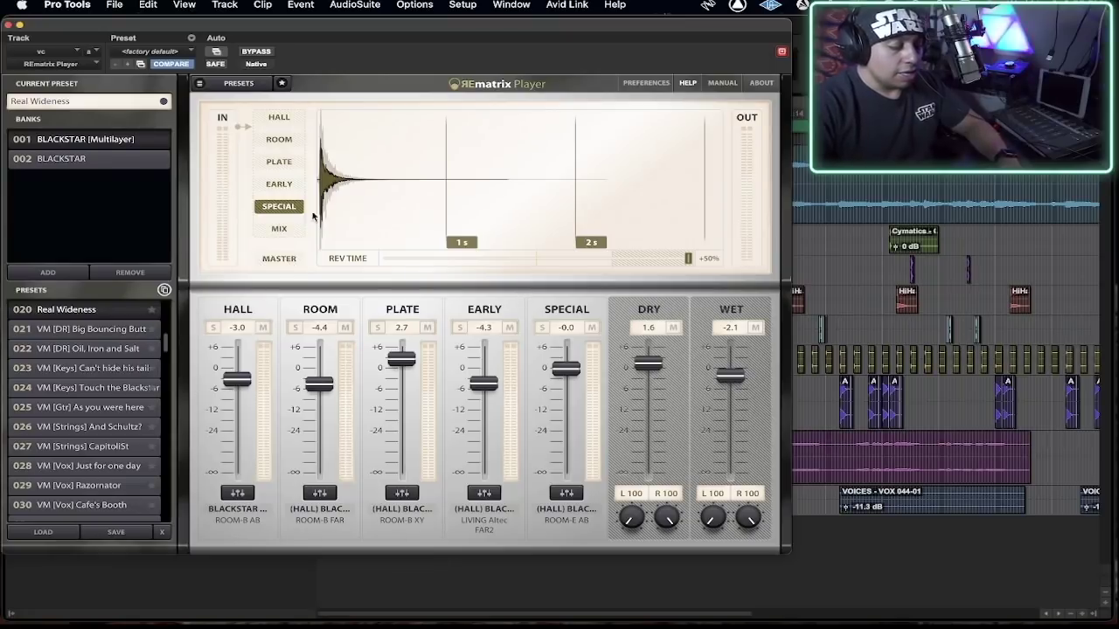
Lower the Room layer's level to -17.7 dB.
scroll(335, 362, "down", 10)
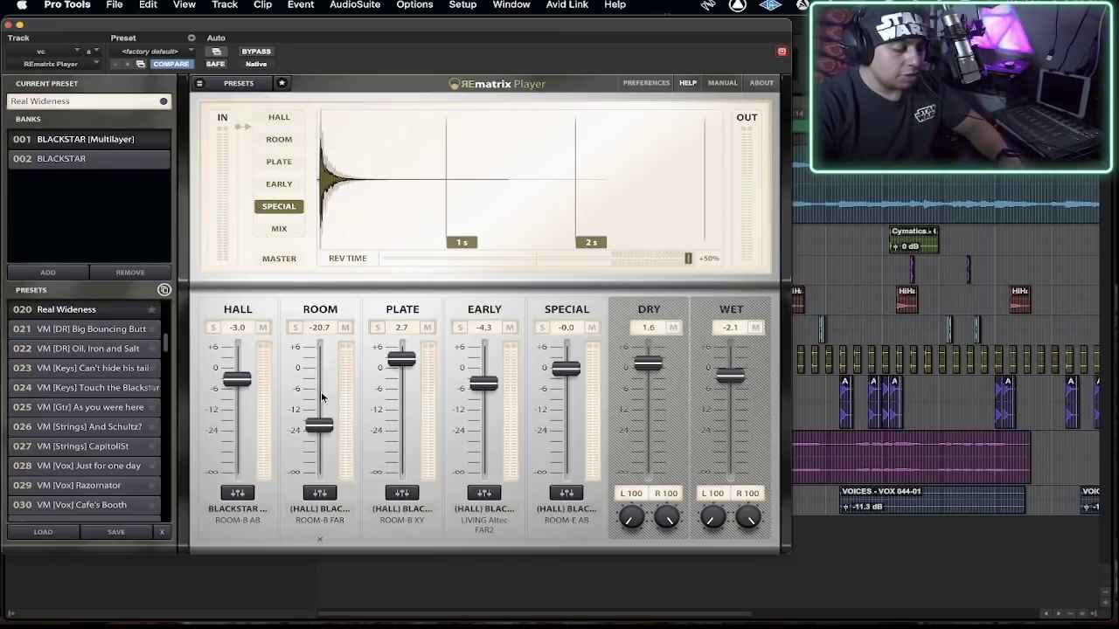
scroll(322, 398, "up", 2)
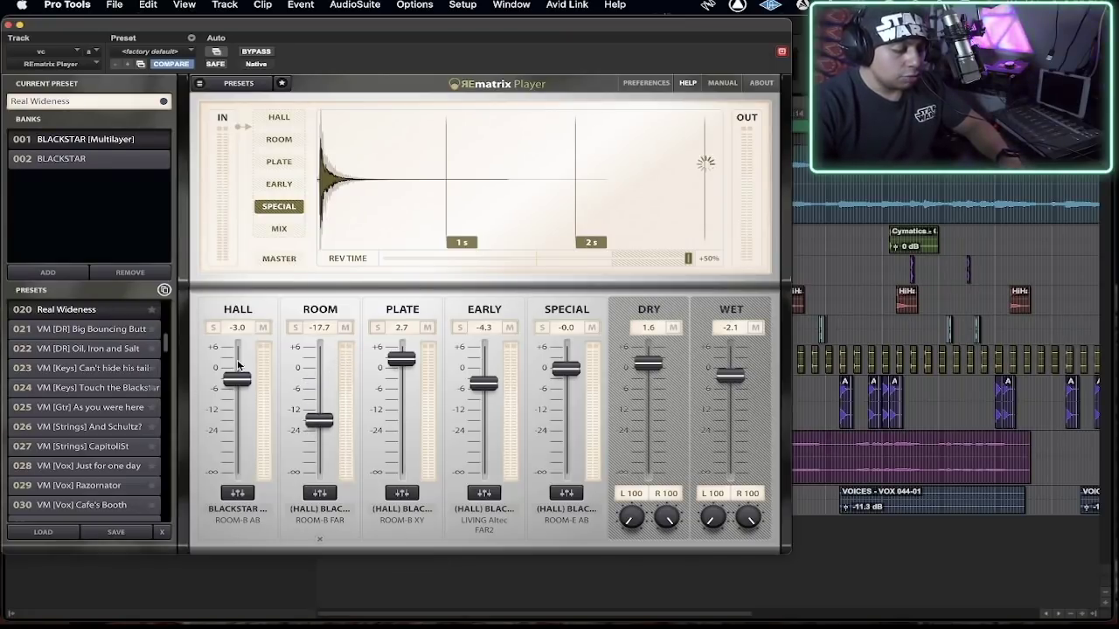
Load the preset VM [DR] Oil, Iron and Salt, discarding unsaved changes, and lower the wet level to -17.9 dB and dry to -6.9 dB.
left_click(110, 349)
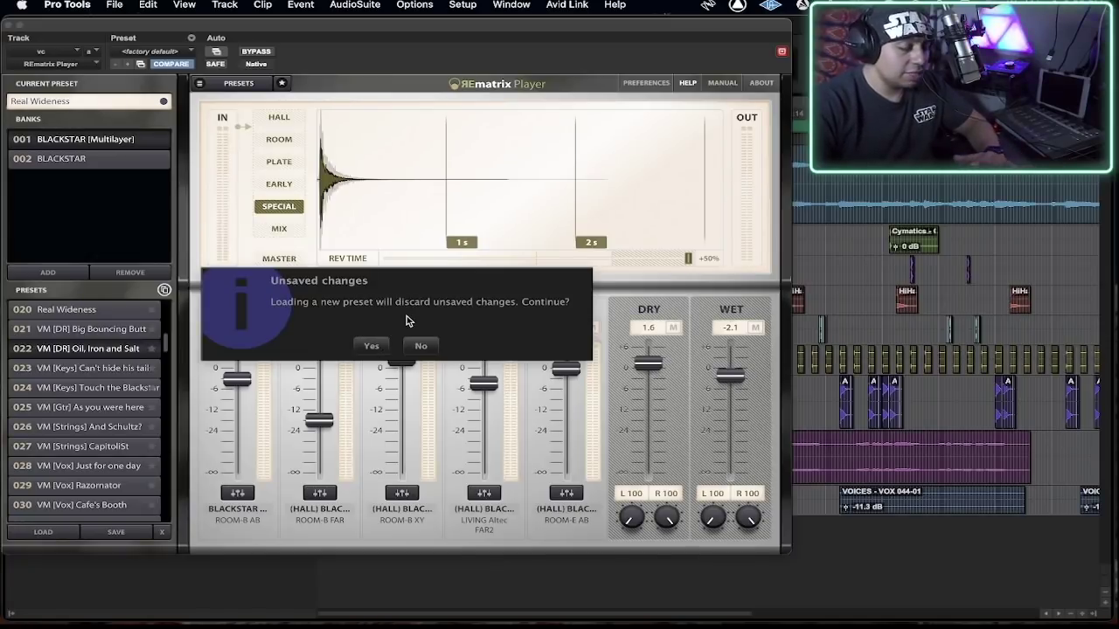
left_click(373, 346)
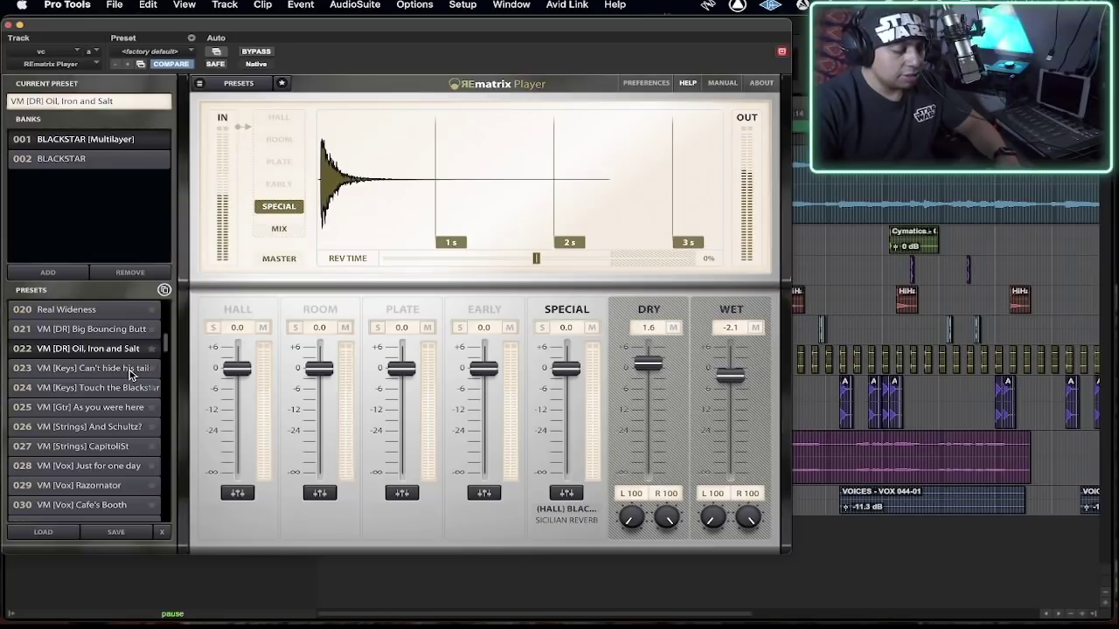
left_click_drag(731, 377, 730, 420)
left_click_drag(651, 364, 649, 392)
Try VM [Strings] And Schultz? with the wet level at -1.6 dB, and load VM [Vox] Razornator with it at -5.2 dB.
left_click(78, 428)
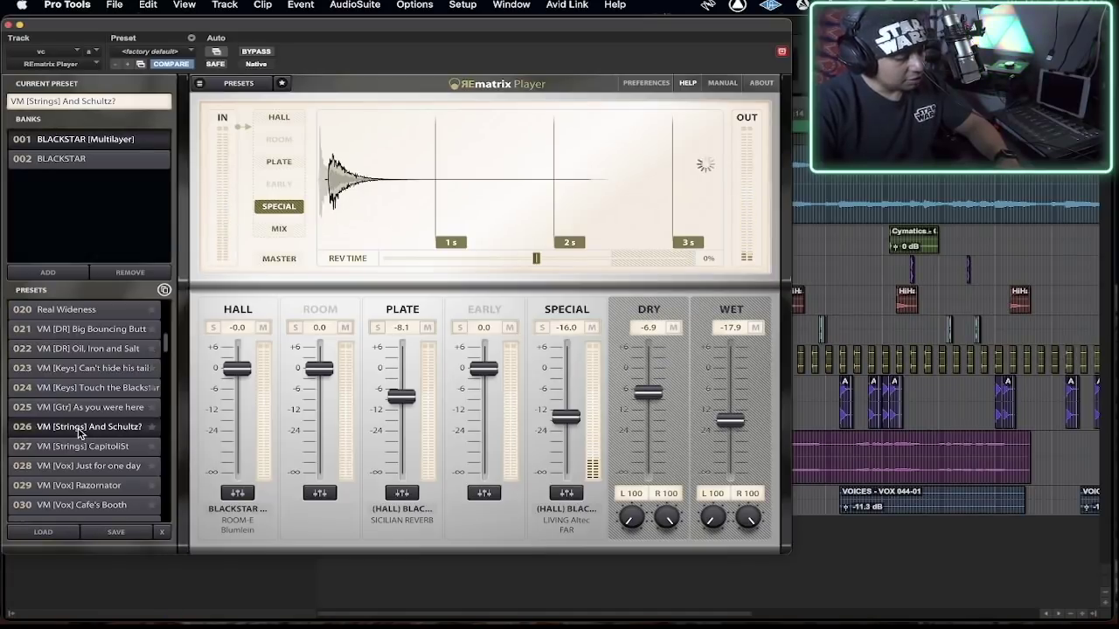
left_click_drag(729, 420, 730, 371)
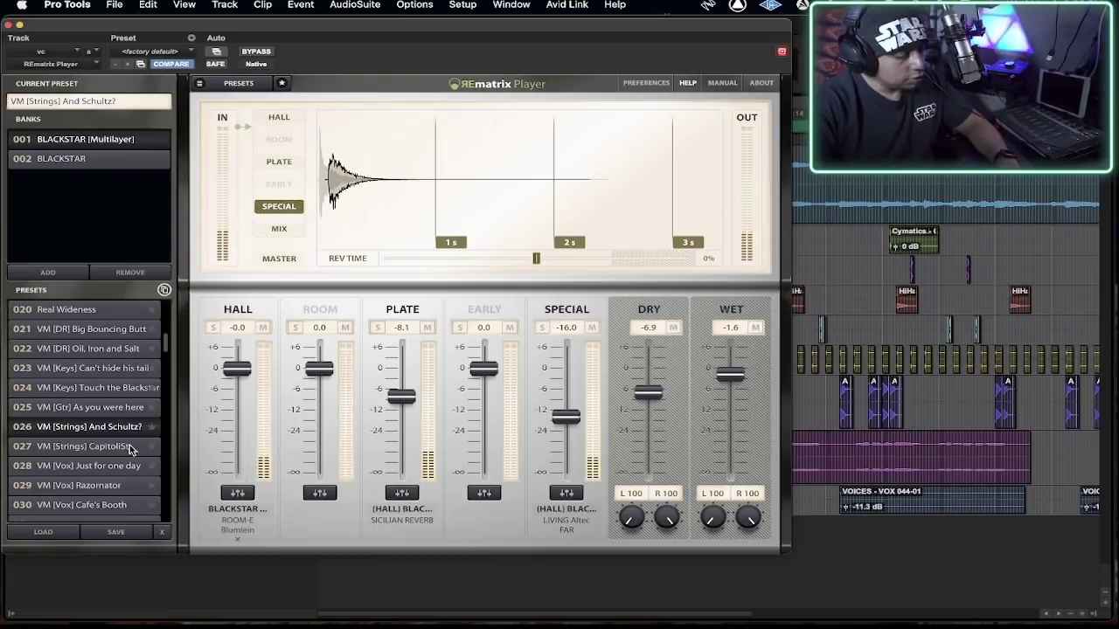
left_click(86, 485)
left_click_drag(730, 375, 725, 401)
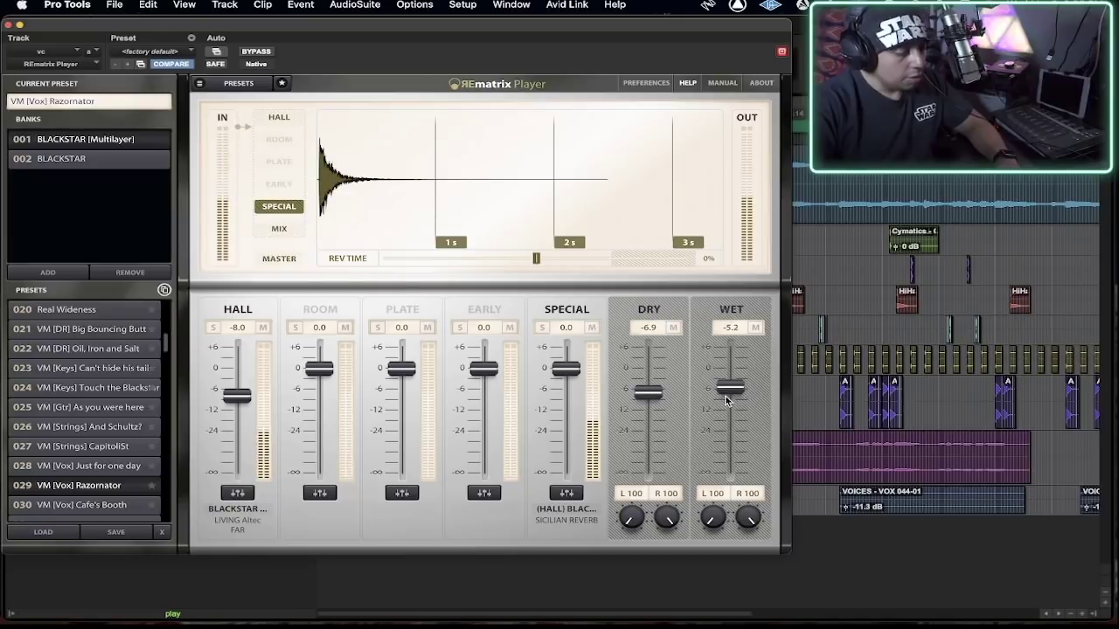
Set the first master EQ band to -15.0 dB gain at 184 Hz and audition it during playback.
left_click(280, 259)
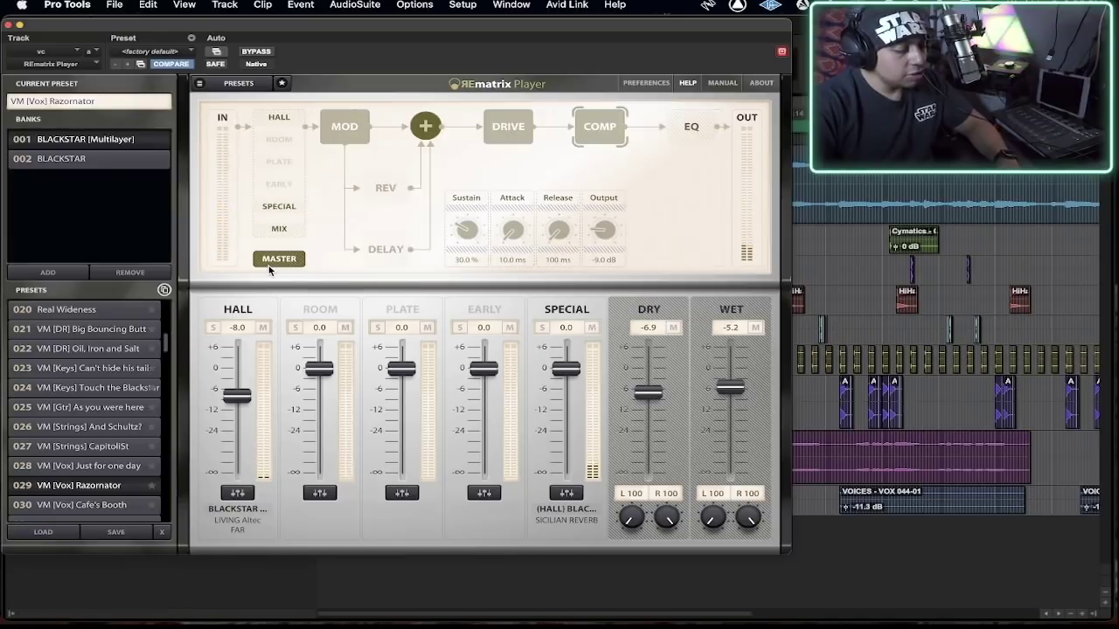
left_click(697, 130)
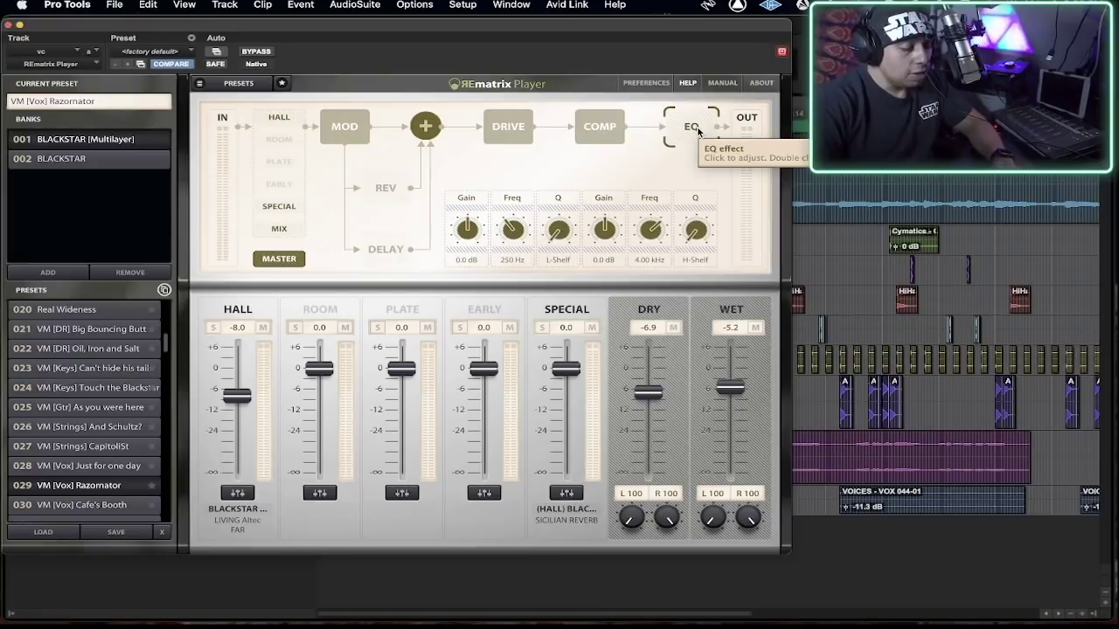
left_click_drag(516, 228, 485, 394)
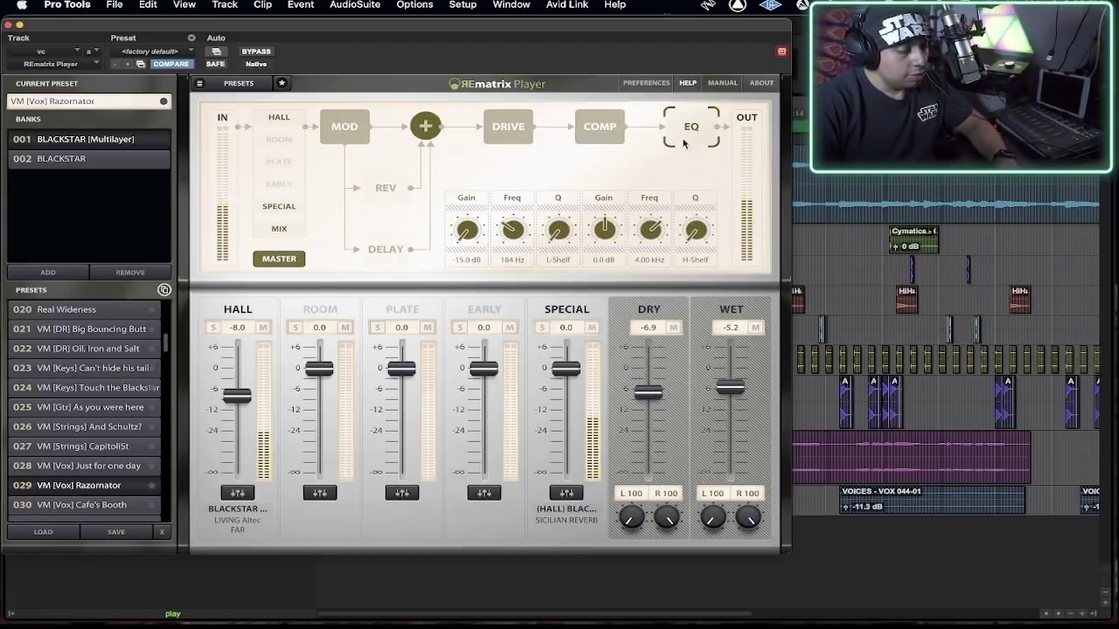
key("space")
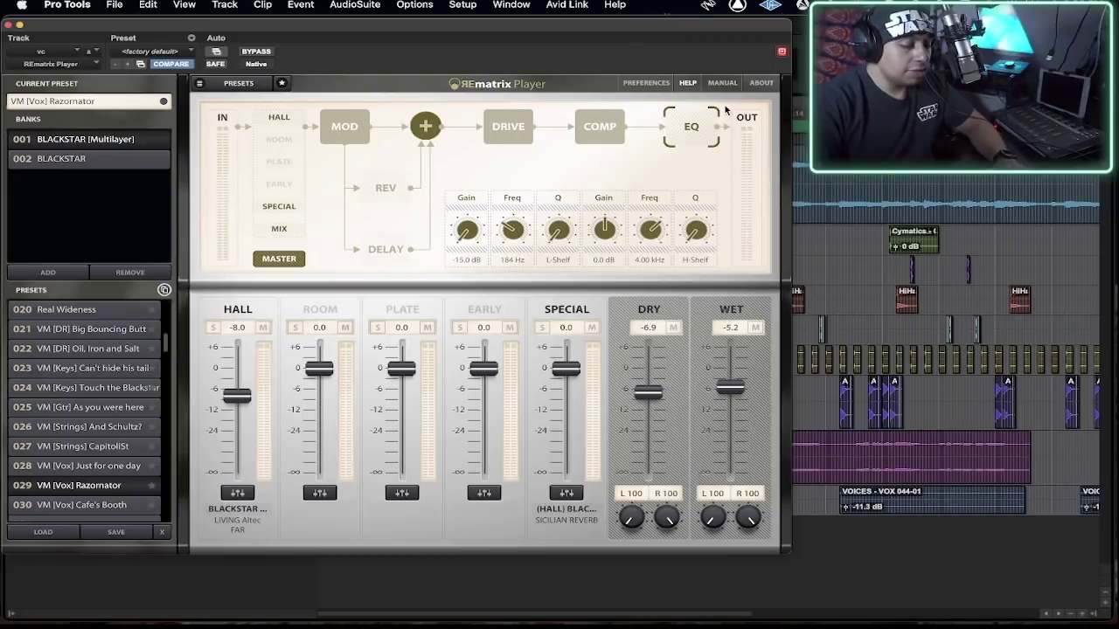
Enable the master EQ and set its first band to -15.0 dB at 108 Hz with a Q of 0.25 during playback.
left_click(692, 129)
key("space")
left_click_drag(512, 233, 472, 161)
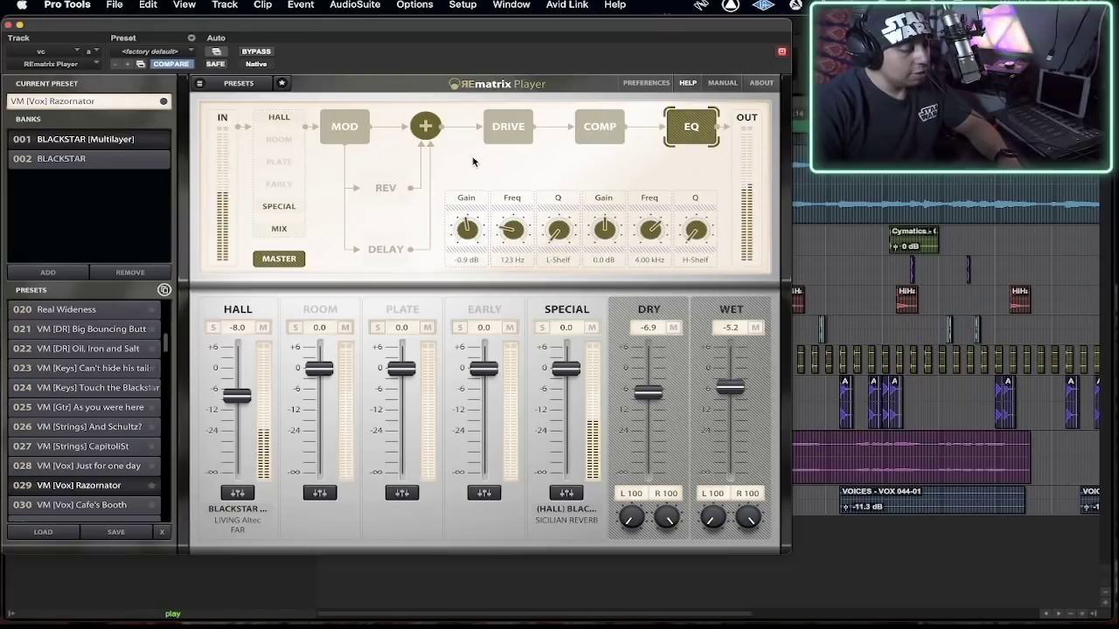
left_click_drag(518, 236, 477, 339)
left_click_drag(560, 240, 514, 275)
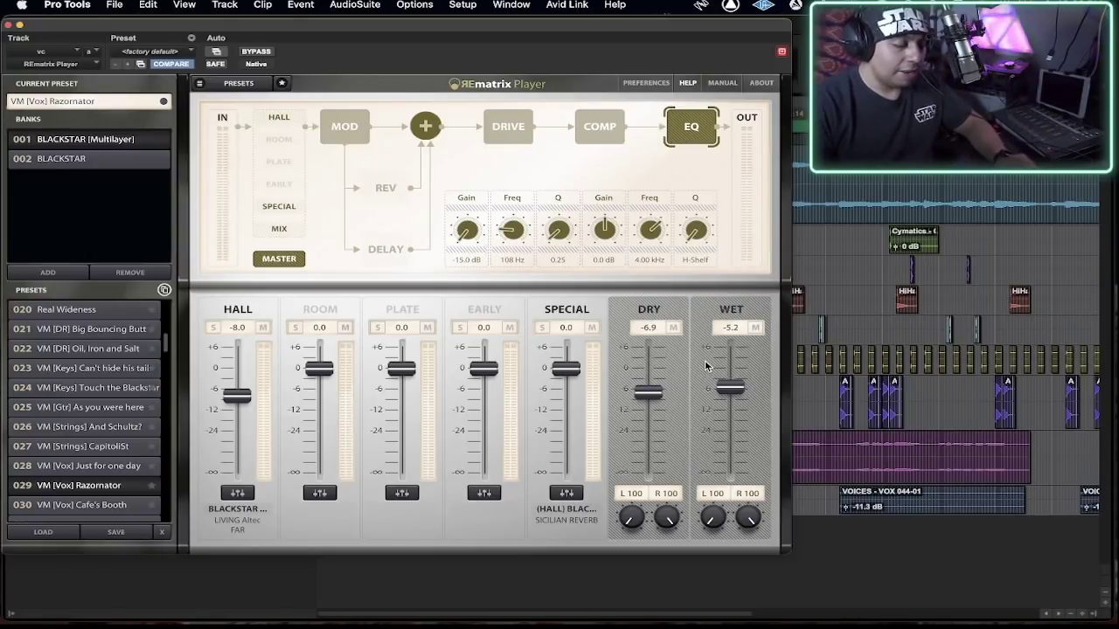
Review the master COMP and DRIVE parameters and the Hall layer's extended settings.
left_click(612, 130)
left_click(517, 131)
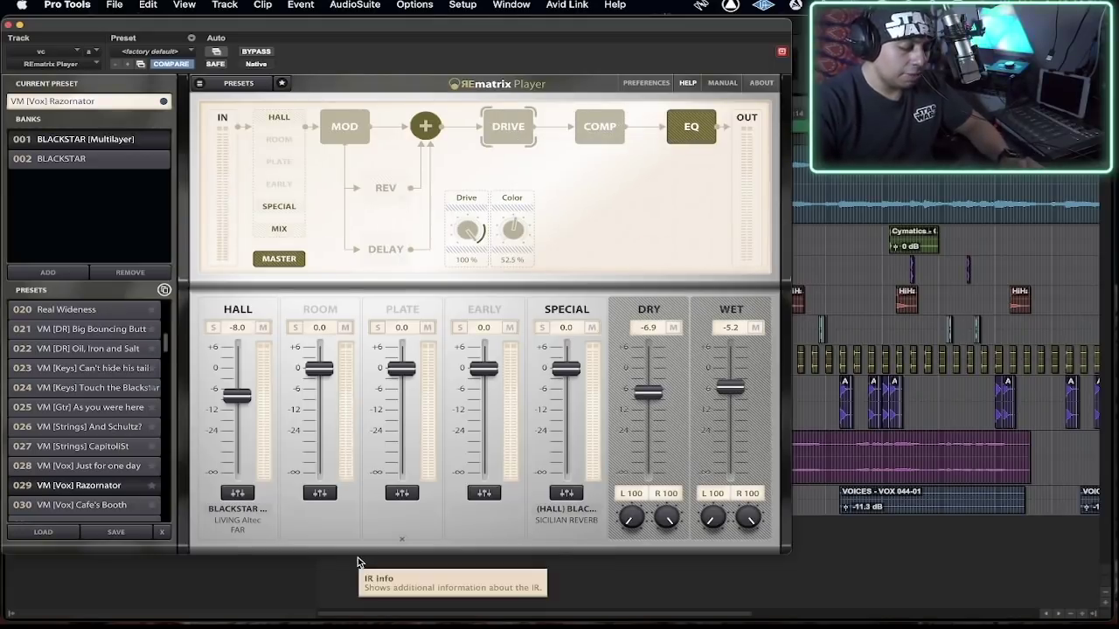
left_click(234, 494)
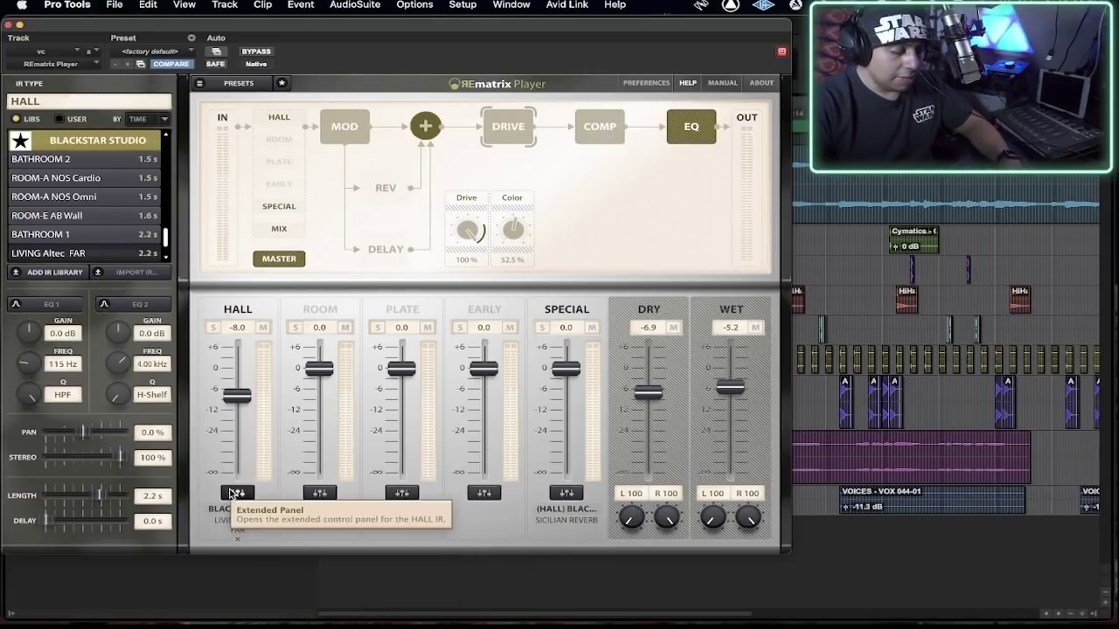
left_click(235, 494)
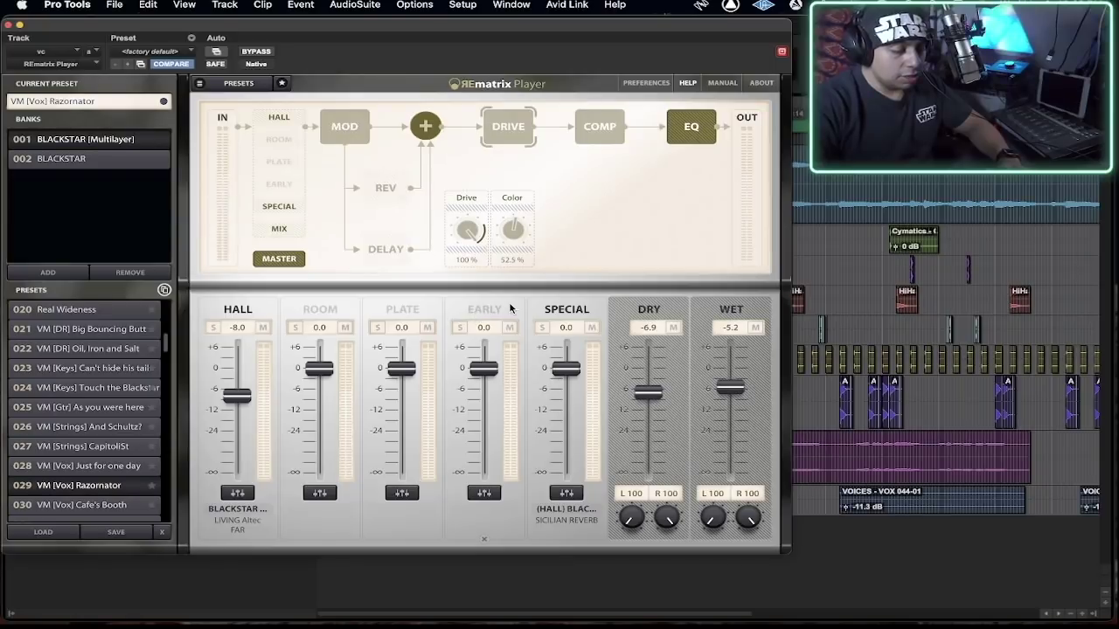
Reload the Real Wideness preset, discarding unsaved changes, and review the extended settings of its Hall, Room, Plate and Early layers and its master EQ.
left_click(87, 311)
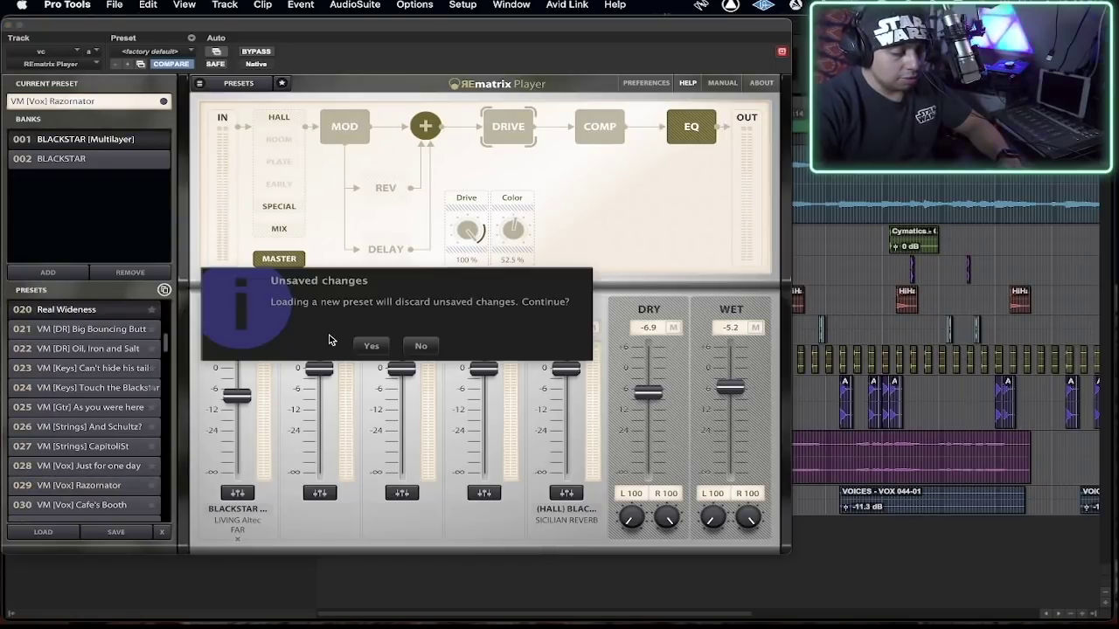
left_click(369, 342)
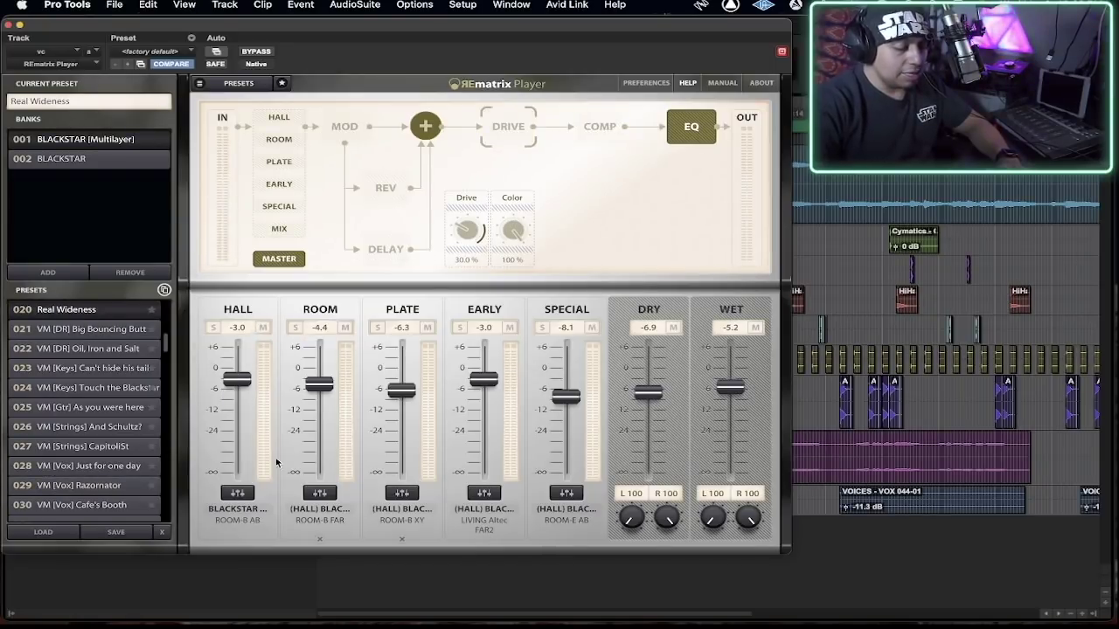
left_click(240, 497)
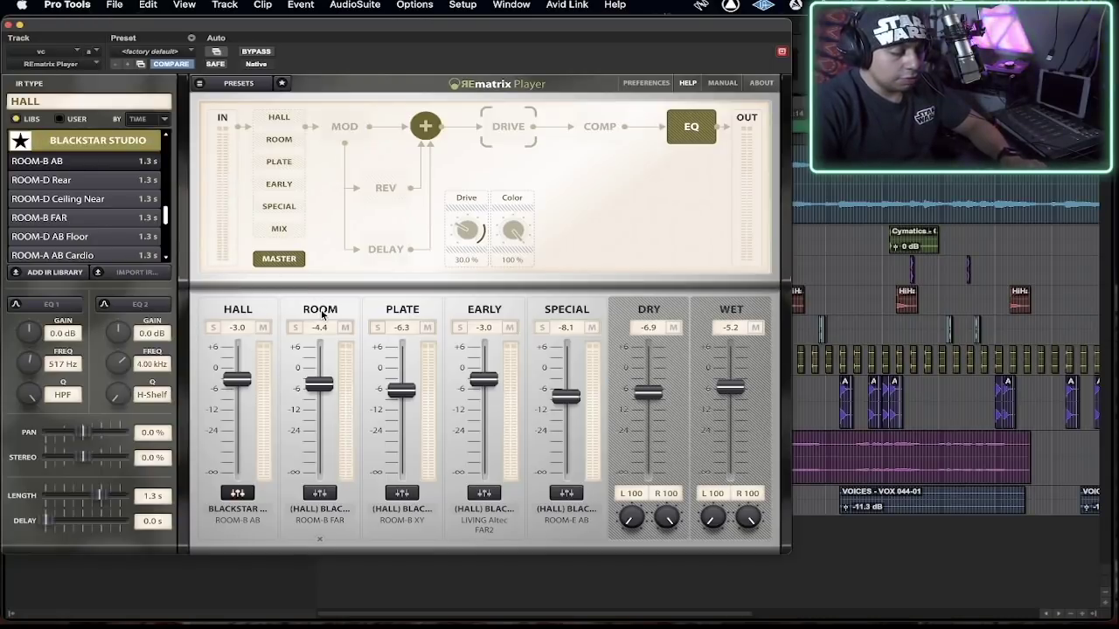
left_click(320, 493)
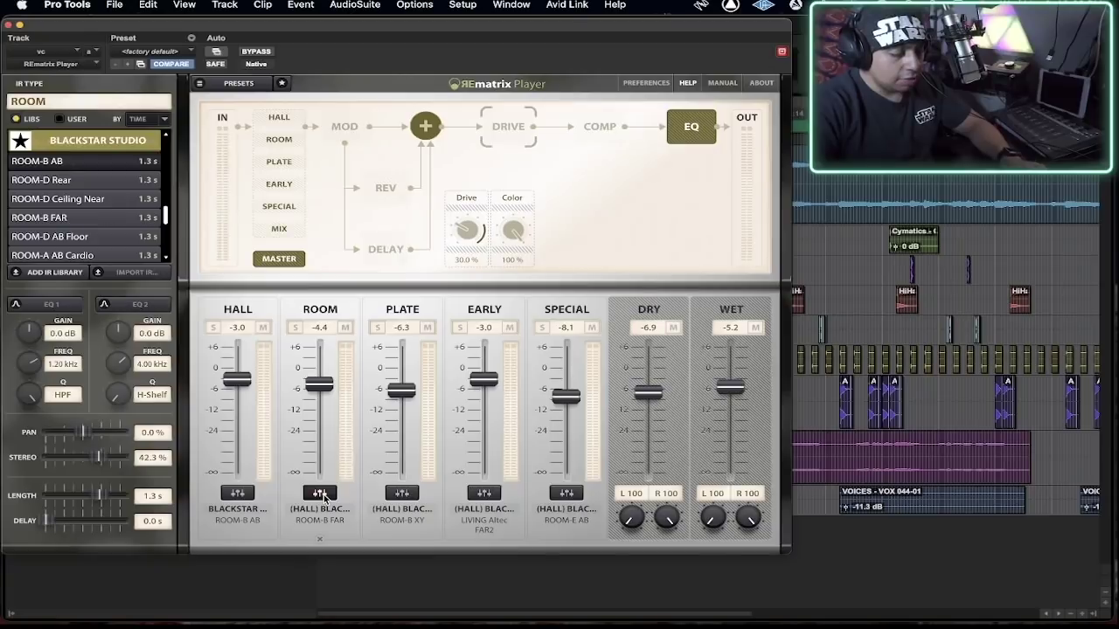
left_click(409, 494)
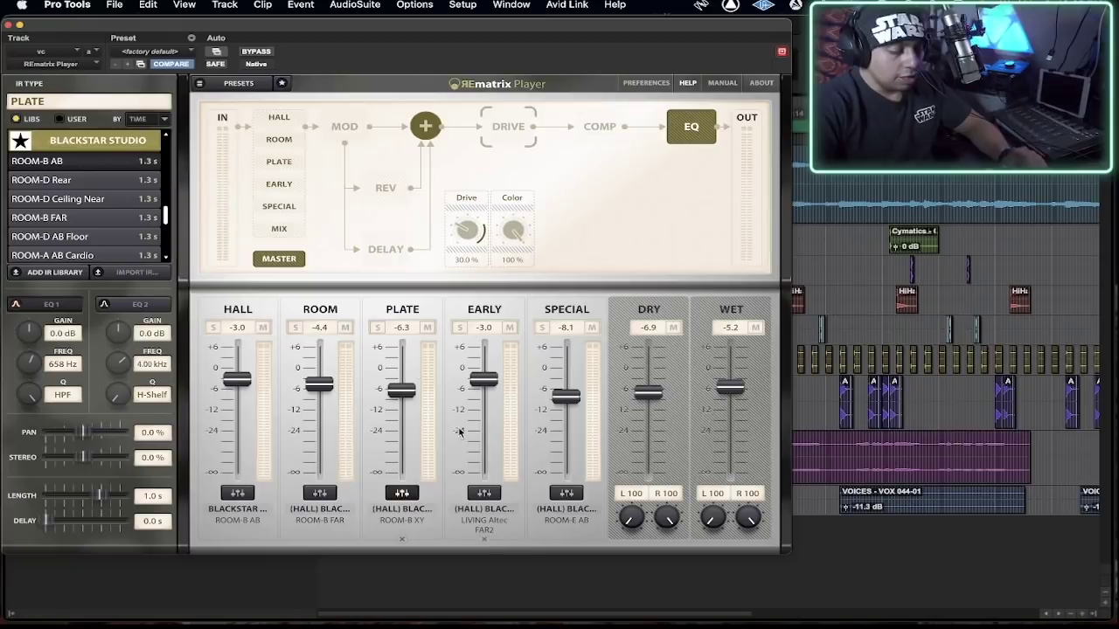
left_click(484, 493)
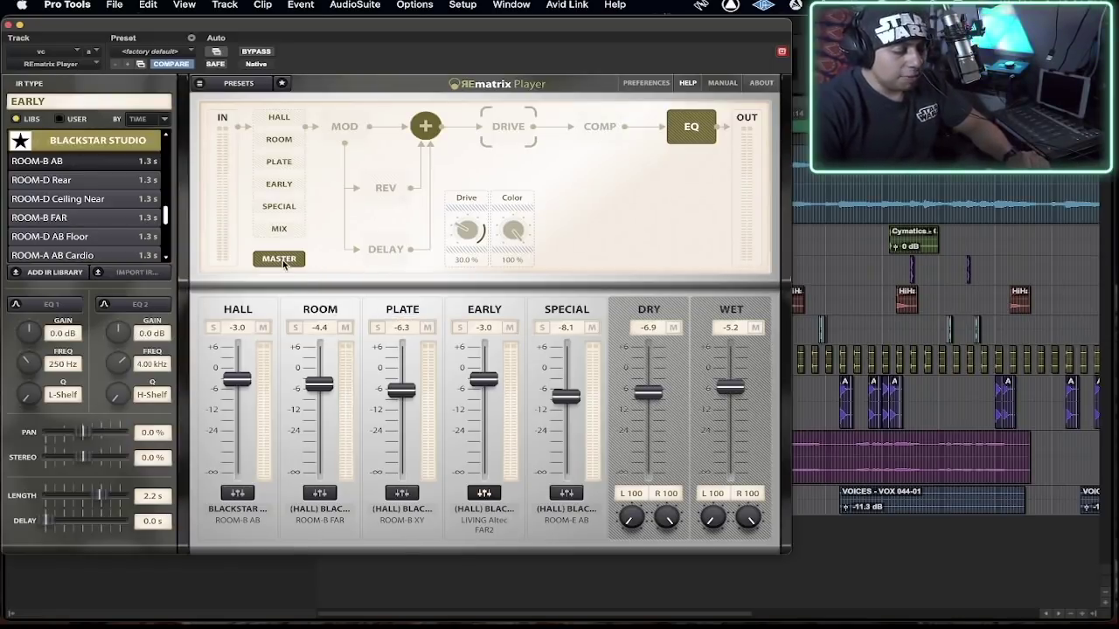
left_click(695, 122)
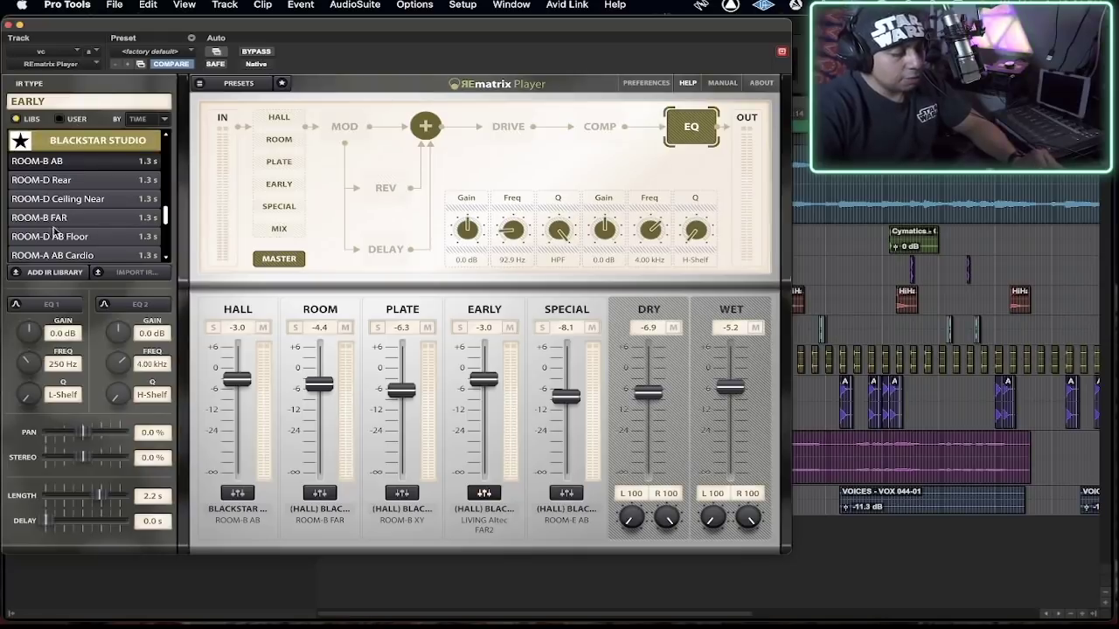
Load the Sicilian Reverb preset from the BLACKSTAR bank and set its first master EQ band to -12.2 dB at 331 Hz.
left_click(236, 492)
left_click(236, 492)
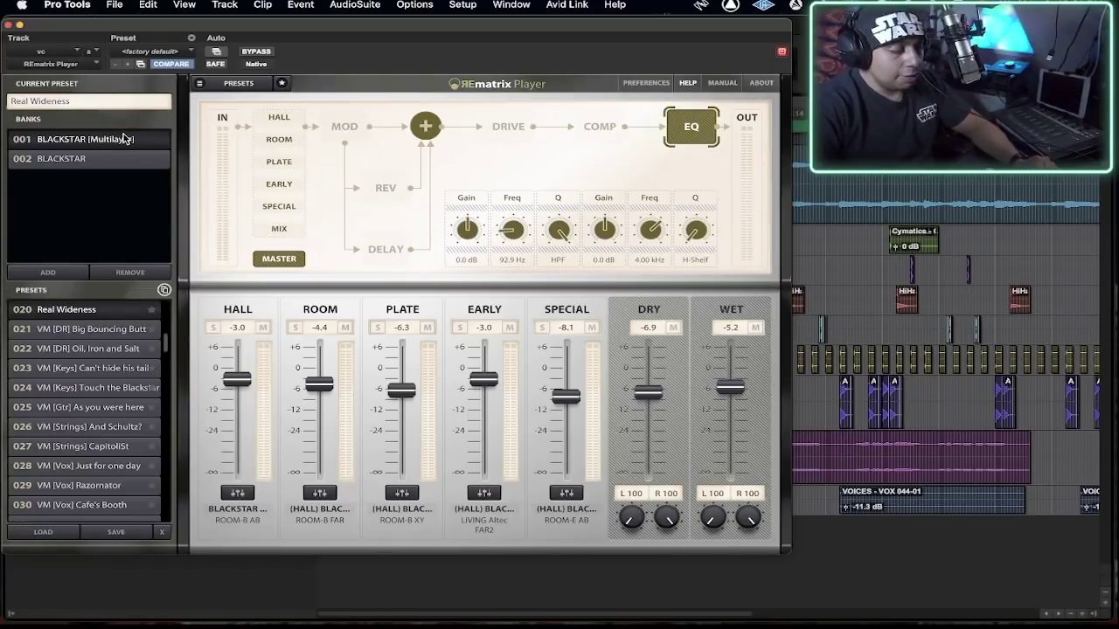
left_click(120, 160)
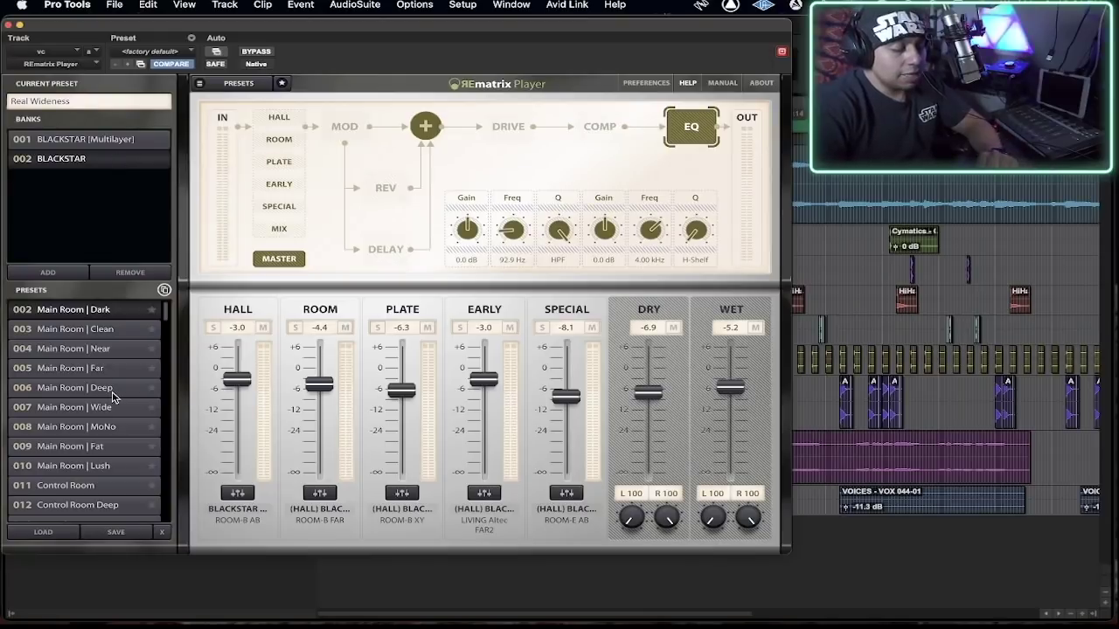
scroll(113, 392, "down", 5)
left_click(94, 371)
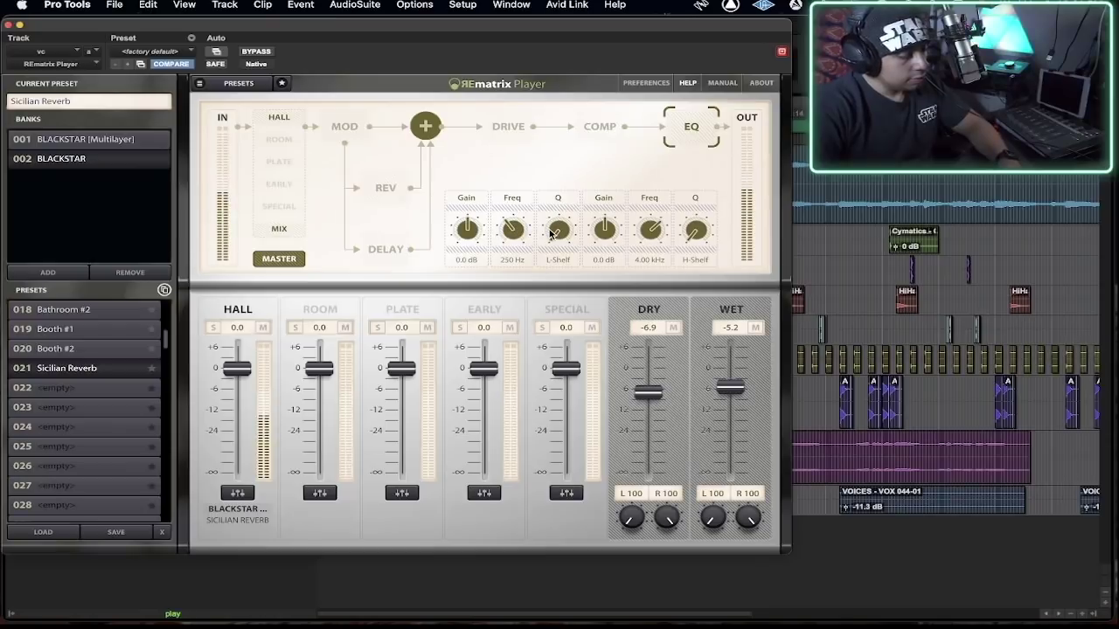
left_click_drag(468, 229, 476, 308)
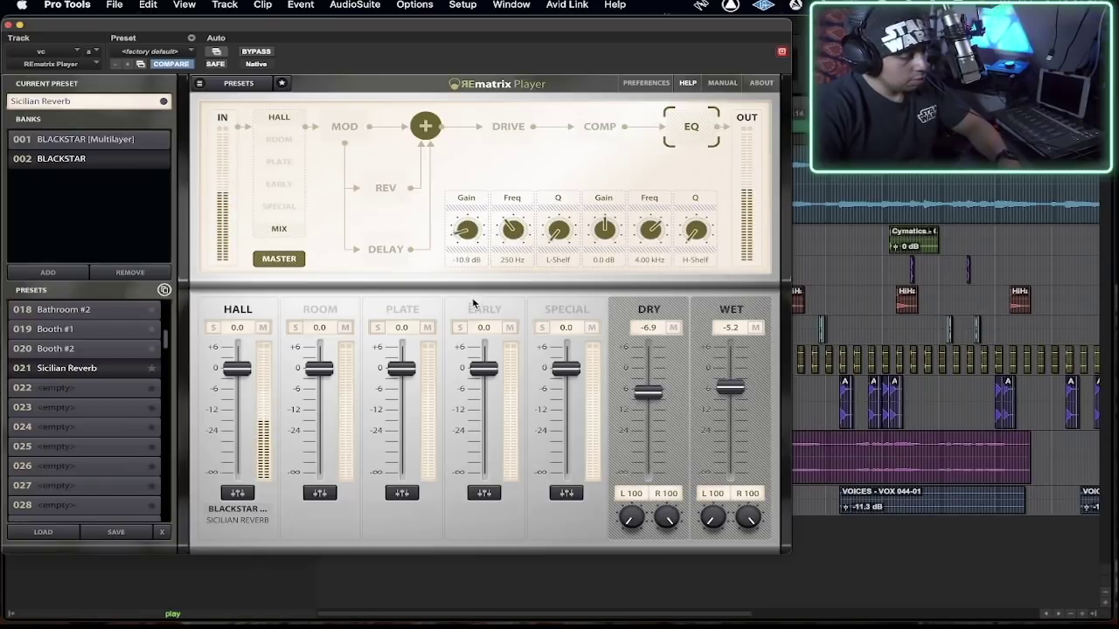
left_click_drag(513, 238, 515, 208)
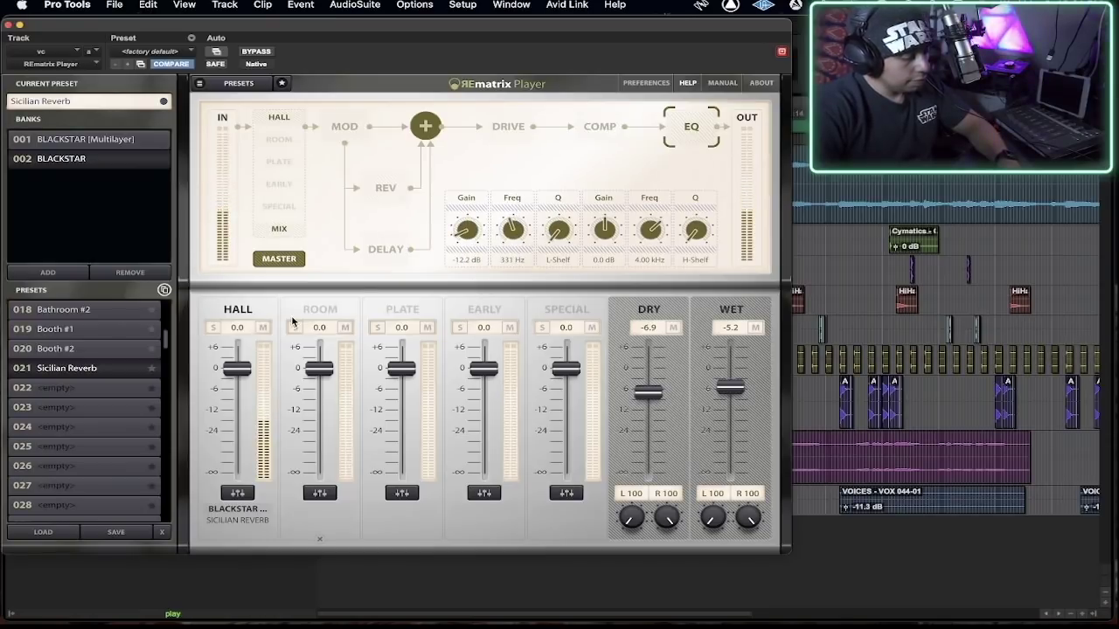
Load the Booth #2 preset, discarding unsaved changes, and set the wet level to 0.0 dB and the dry level to -7.8 dB.
left_click(85, 349)
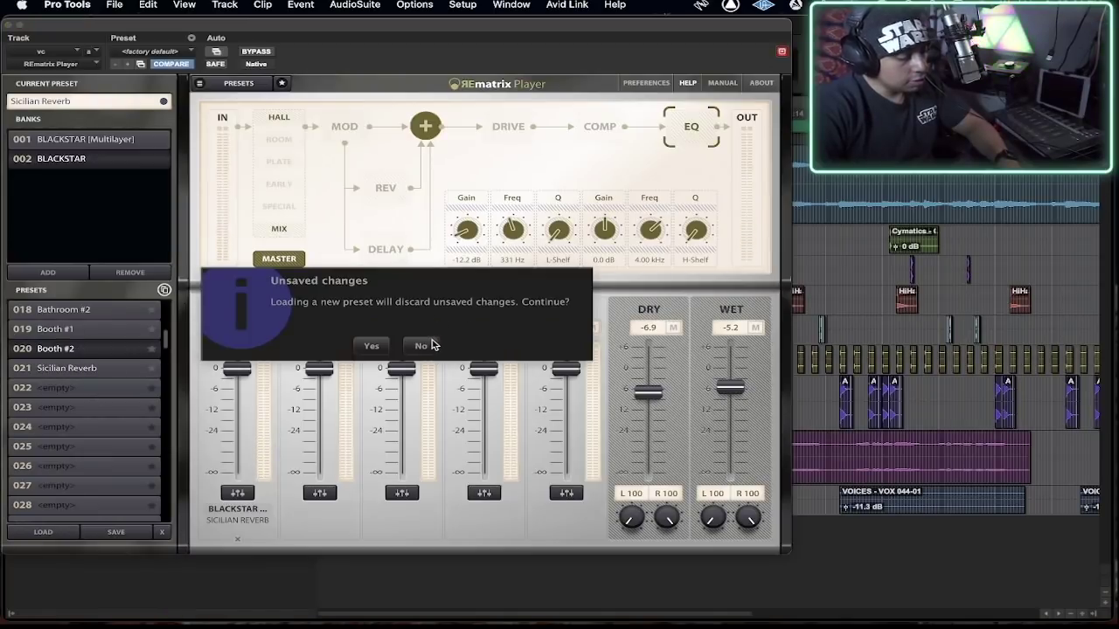
left_click(380, 349)
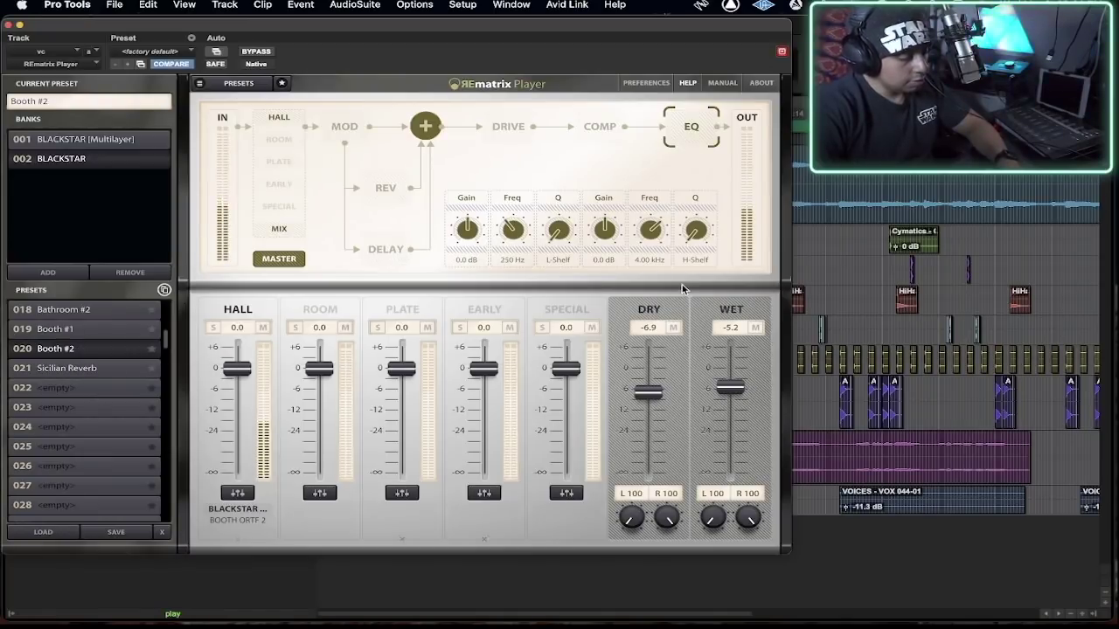
left_click_drag(648, 392, 647, 440)
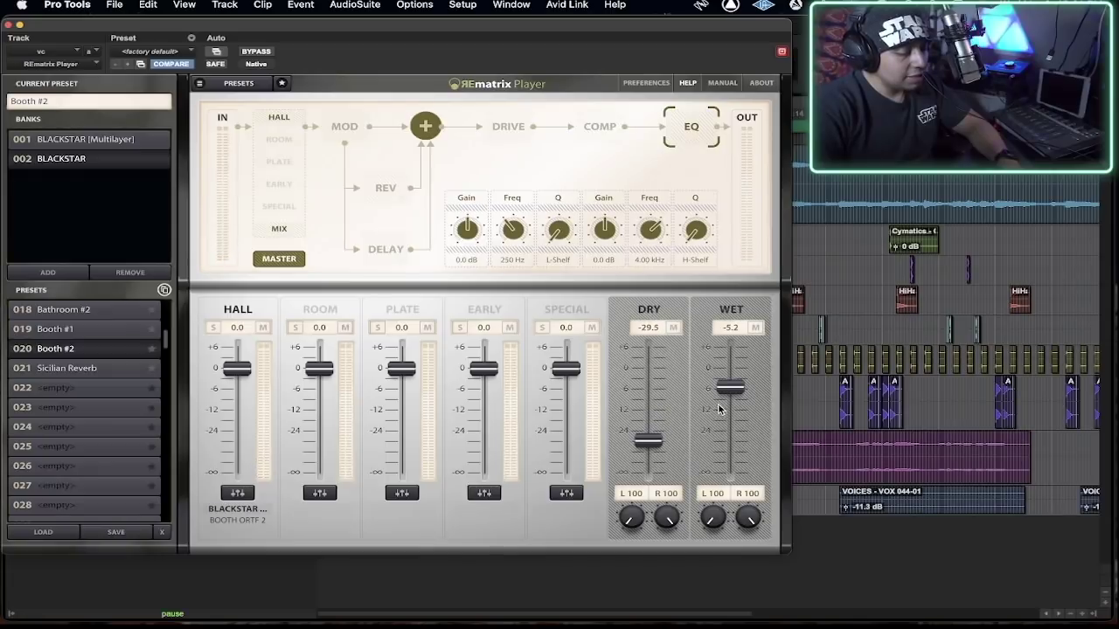
left_click_drag(730, 386, 730, 368)
left_click_drag(661, 437, 658, 380)
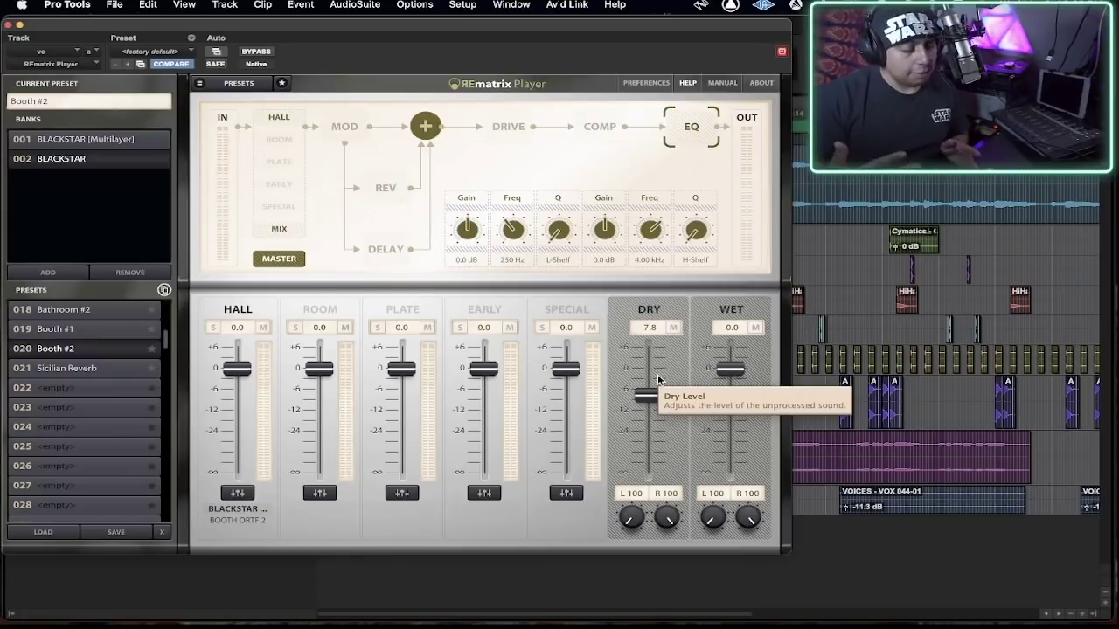
Load the Bathroom #2 preset and audition it on the vocal.
scroll(68, 325, "up", 1)
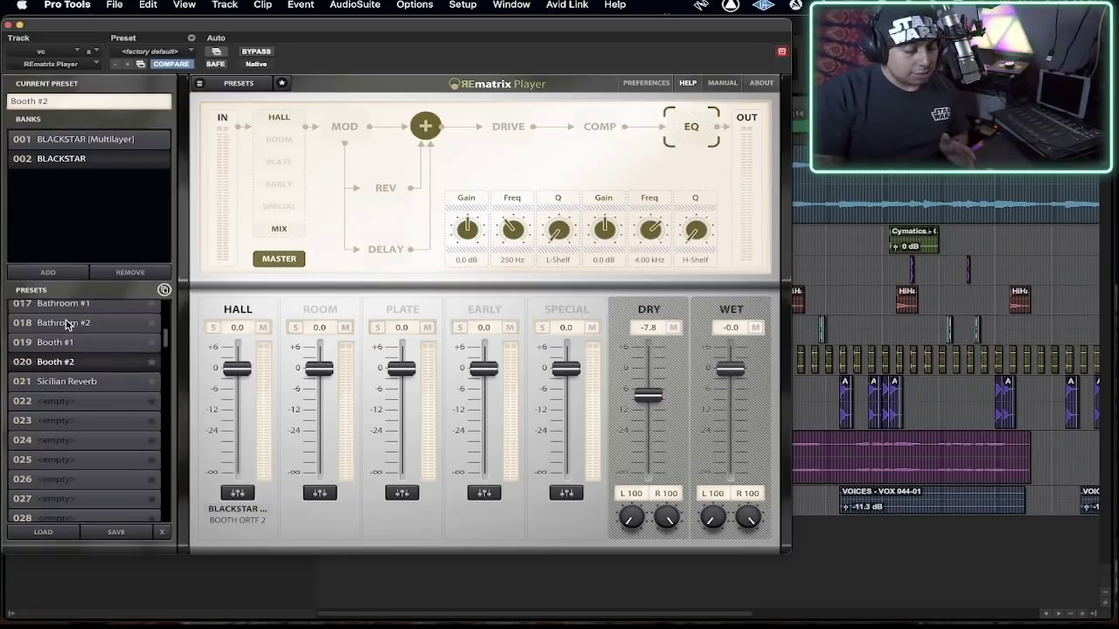
left_click(69, 325)
key("space")
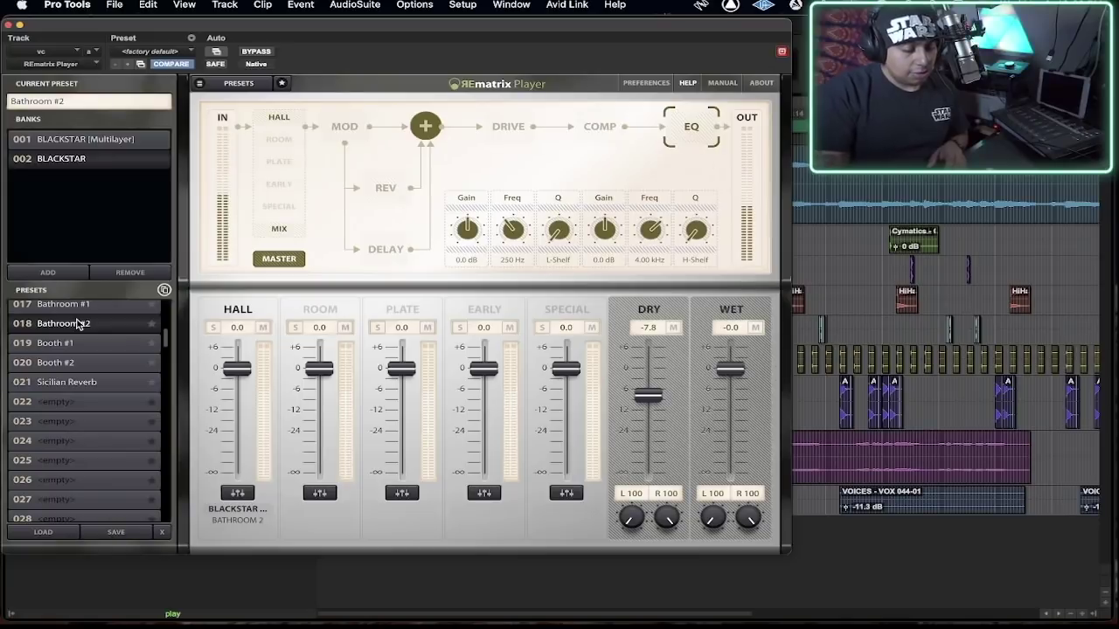
key("space")
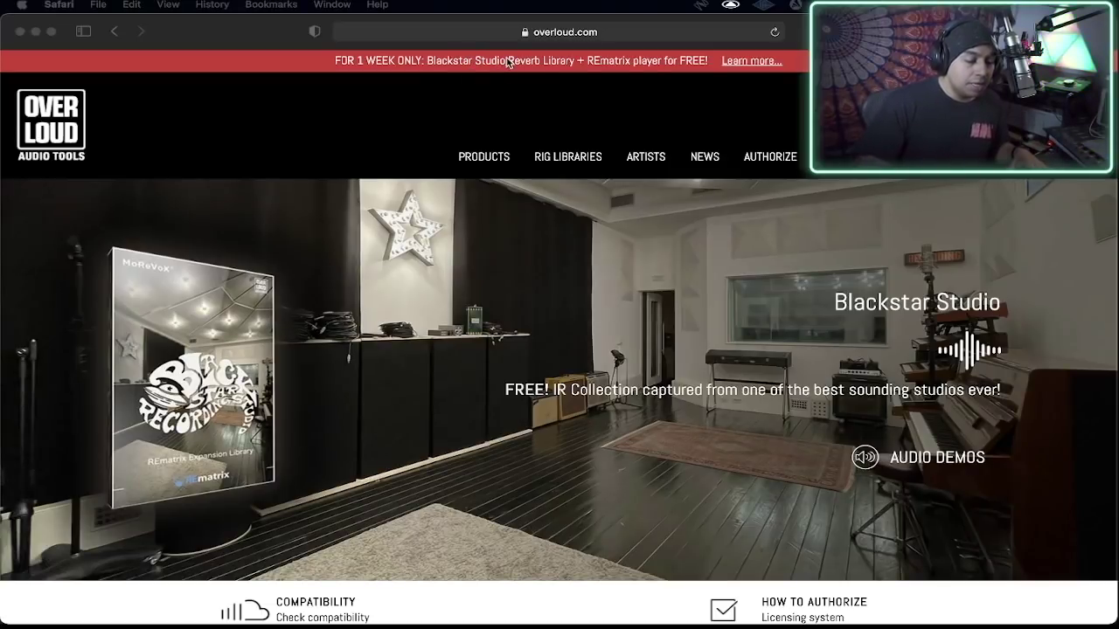
Switch to the Overloud web page in Safari and look through the REmatrix overview and expansion libraries.
scroll(572, 70, "down", 15)
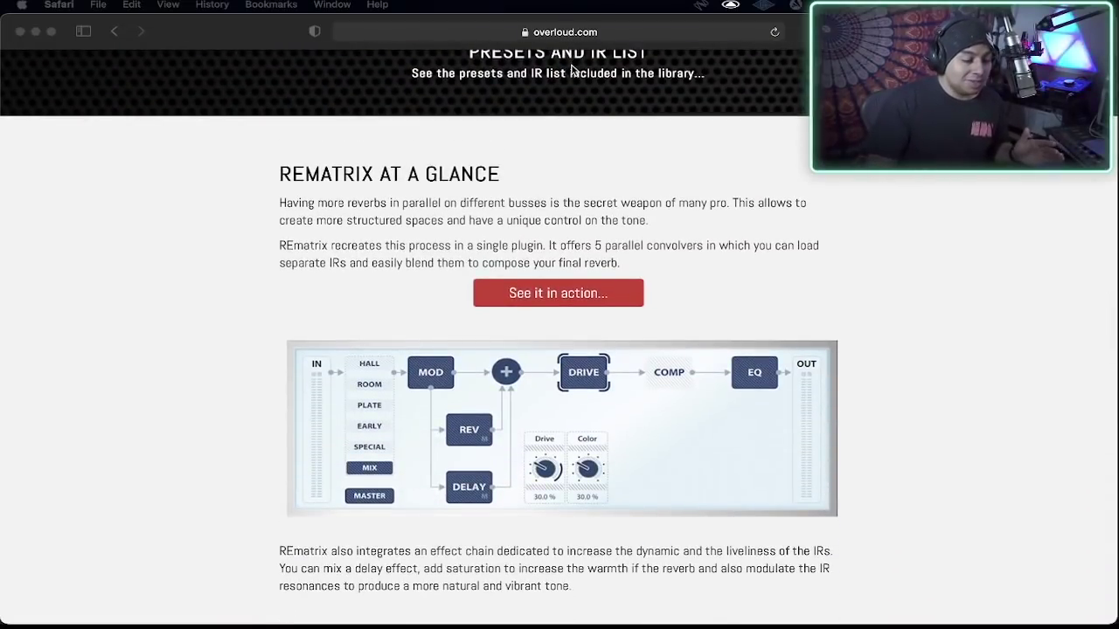
scroll(572, 70, "down", 5)
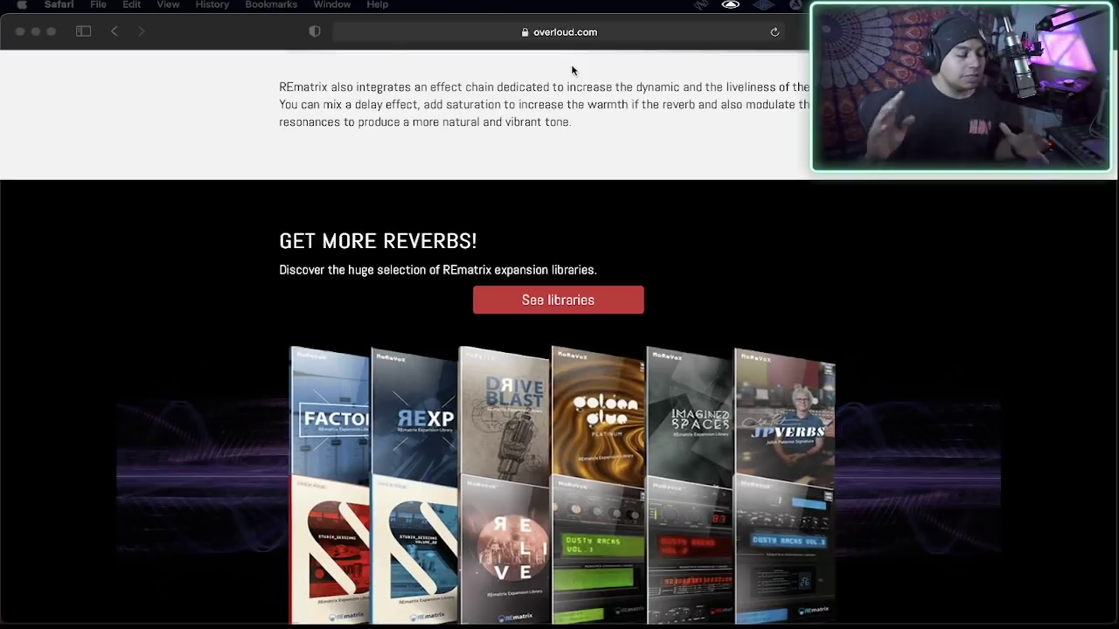
Look through the Blackstar Studio page, covering the IR collection, the list of sampled rooms and the REmatrix overview.
scroll(678, 156, "up", 8)
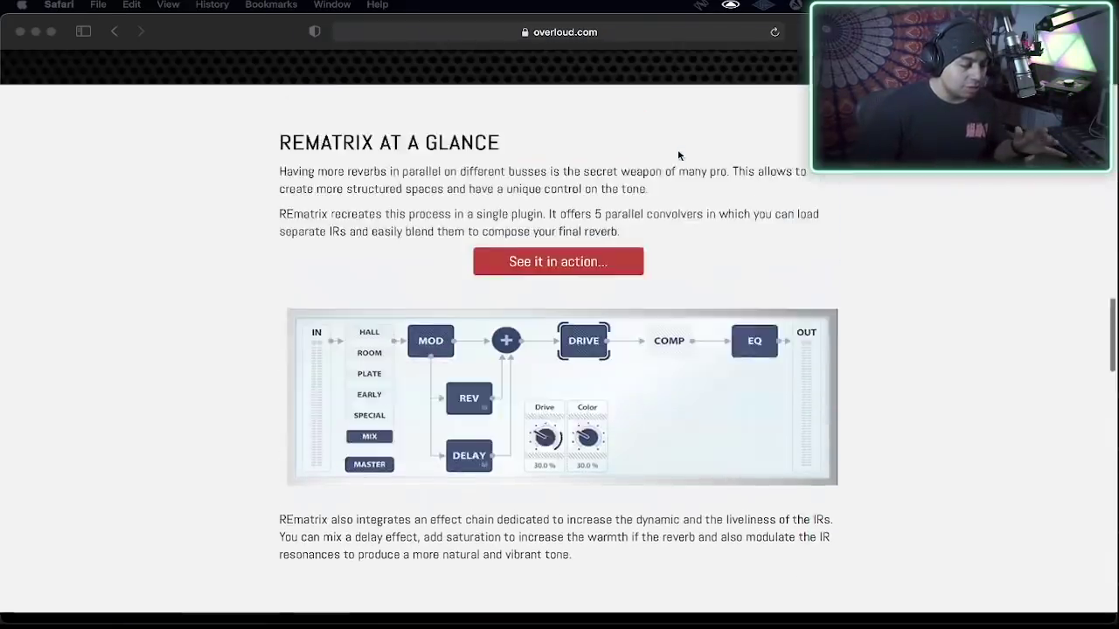
scroll(677, 156, "down", 4)
scroll(677, 156, "up", 10)
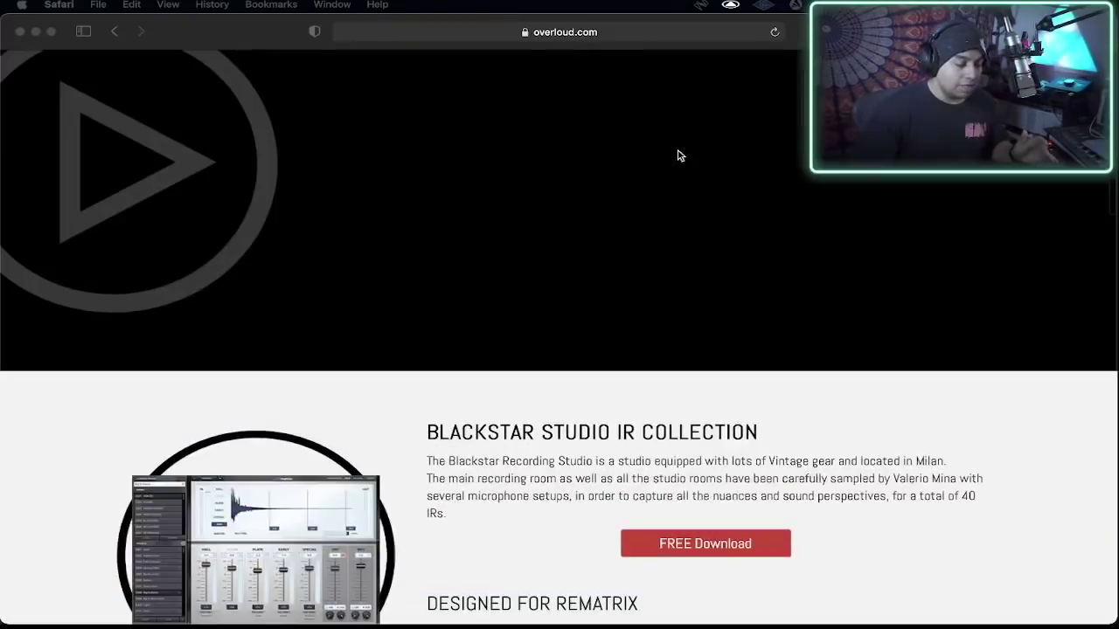
scroll(677, 156, "down", 5)
scroll(677, 156, "down", 15)
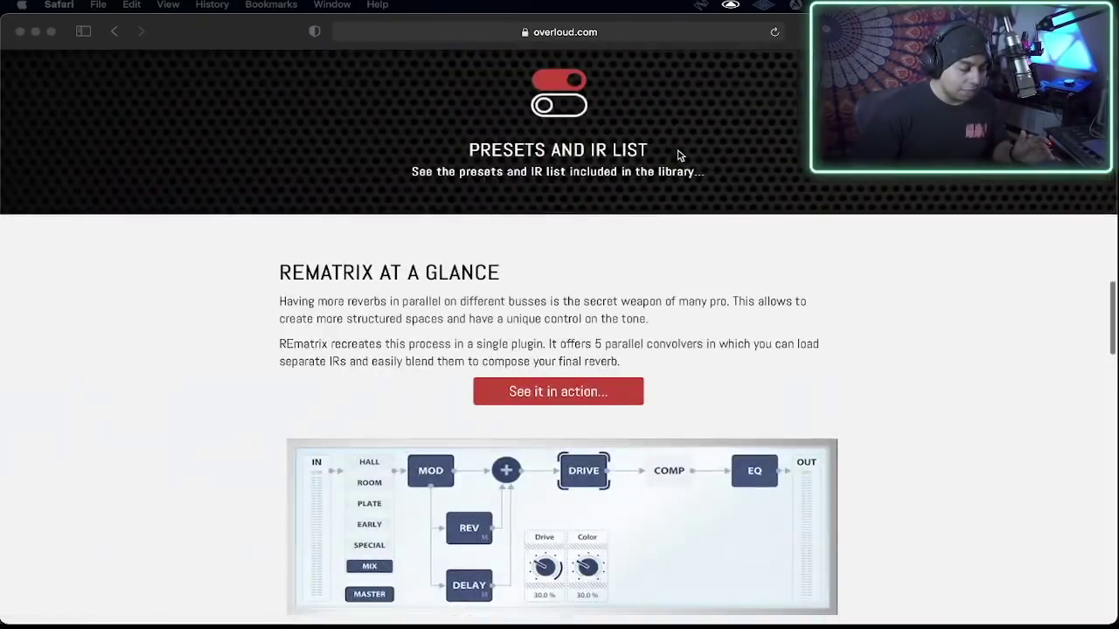
scroll(677, 156, "up", 3)
scroll(677, 156, "up", 1)
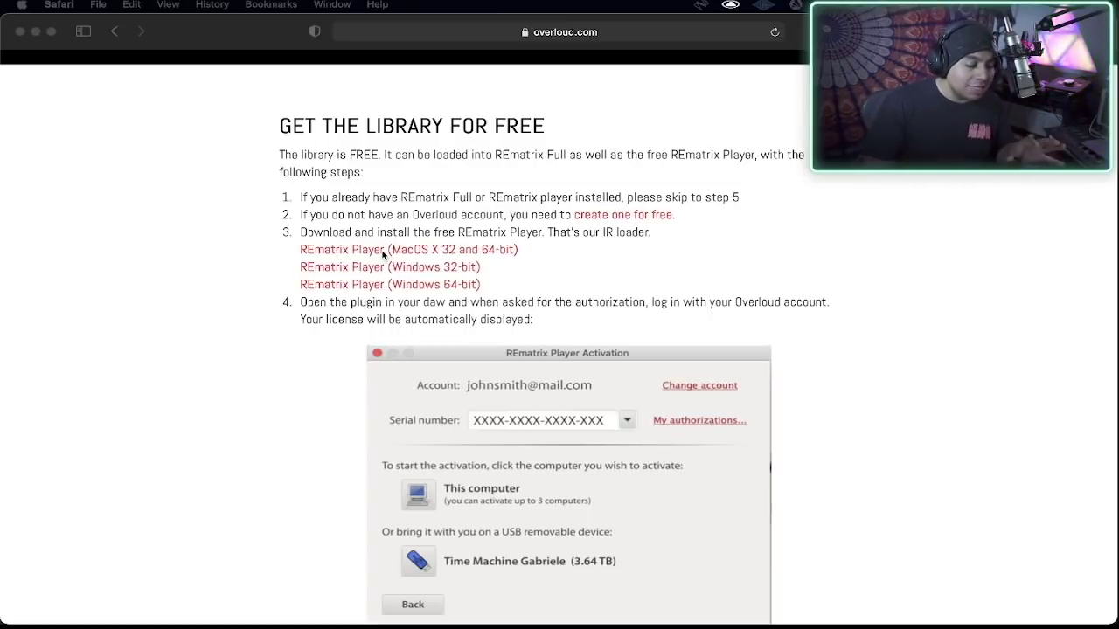
scroll(383, 254, "up", 20)
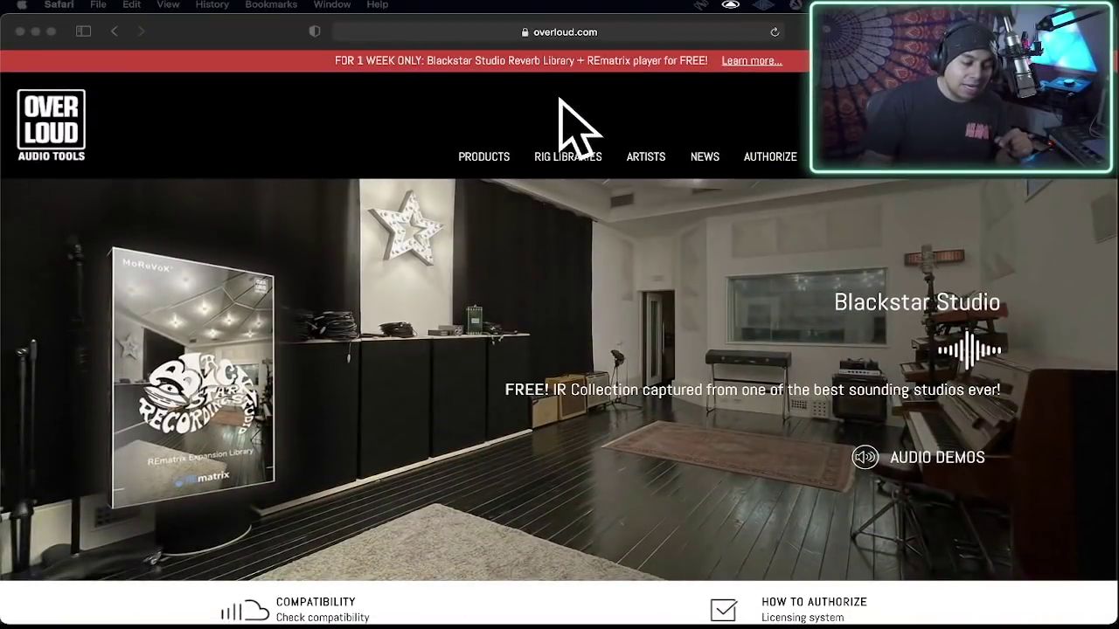
scroll(615, 128, "down", 20)
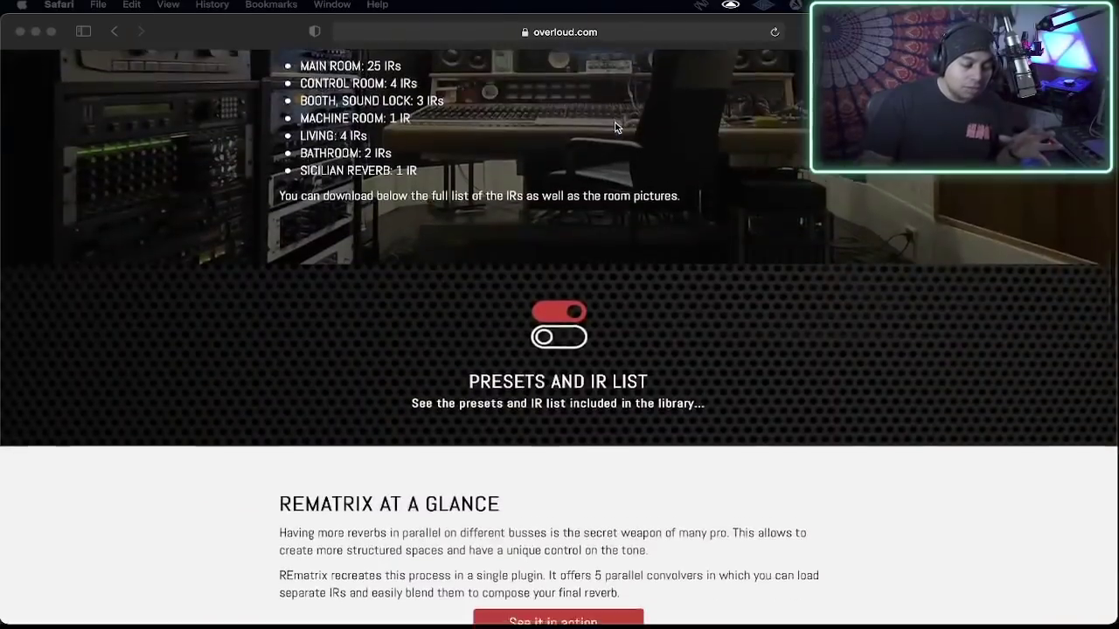
scroll(615, 127, "up", 3)
scroll(616, 128, "up", 10)
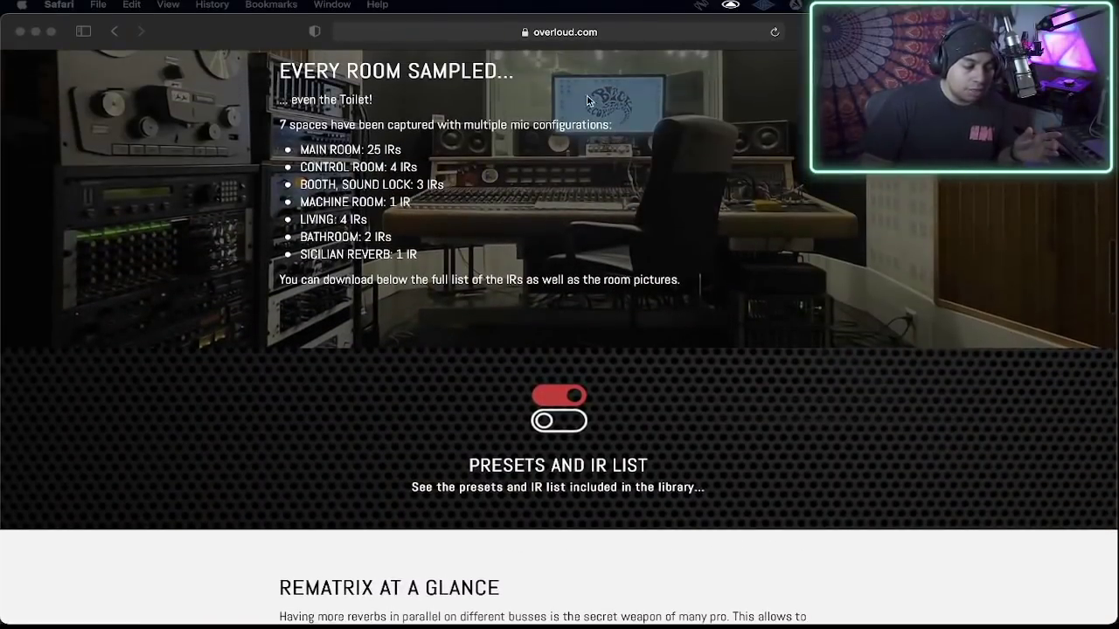
Read the Get the Library for Free section, from creating an account and installing REmatrix Player to downloading the Blackstar Studio library.
scroll(472, 138, "down", 20)
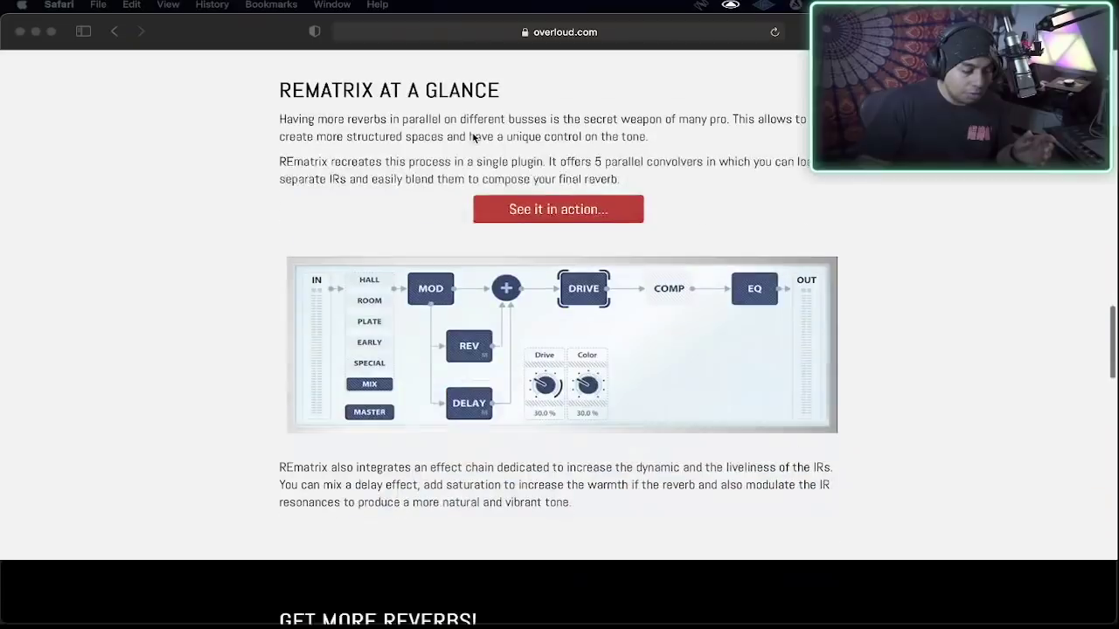
scroll(472, 138, "down", 8)
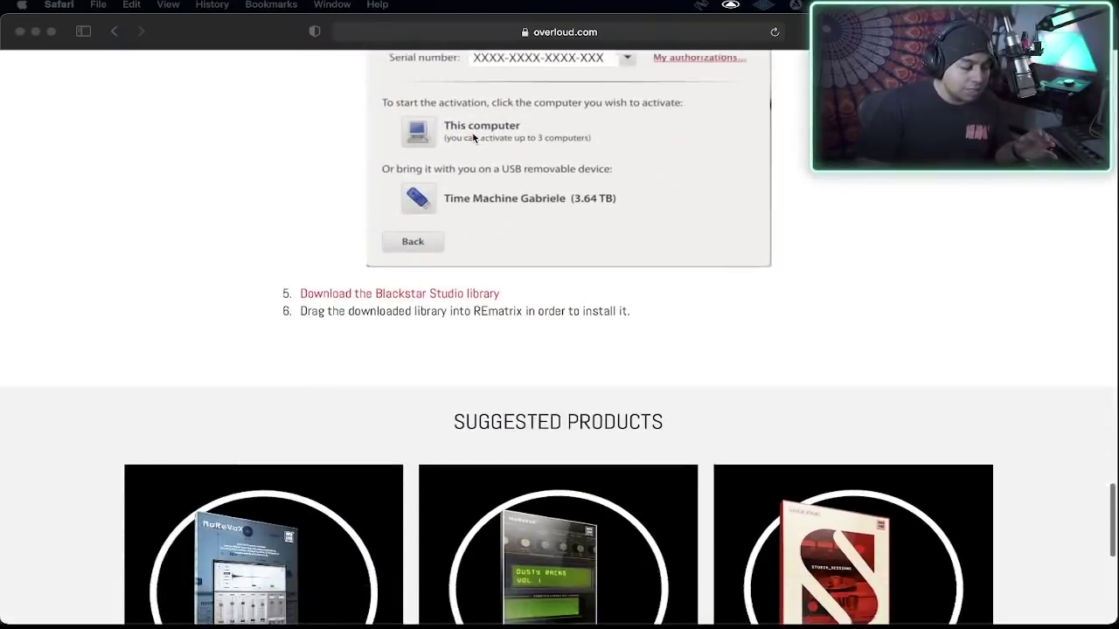
scroll(471, 138, "up", 6)
scroll(472, 139, "up", 1)
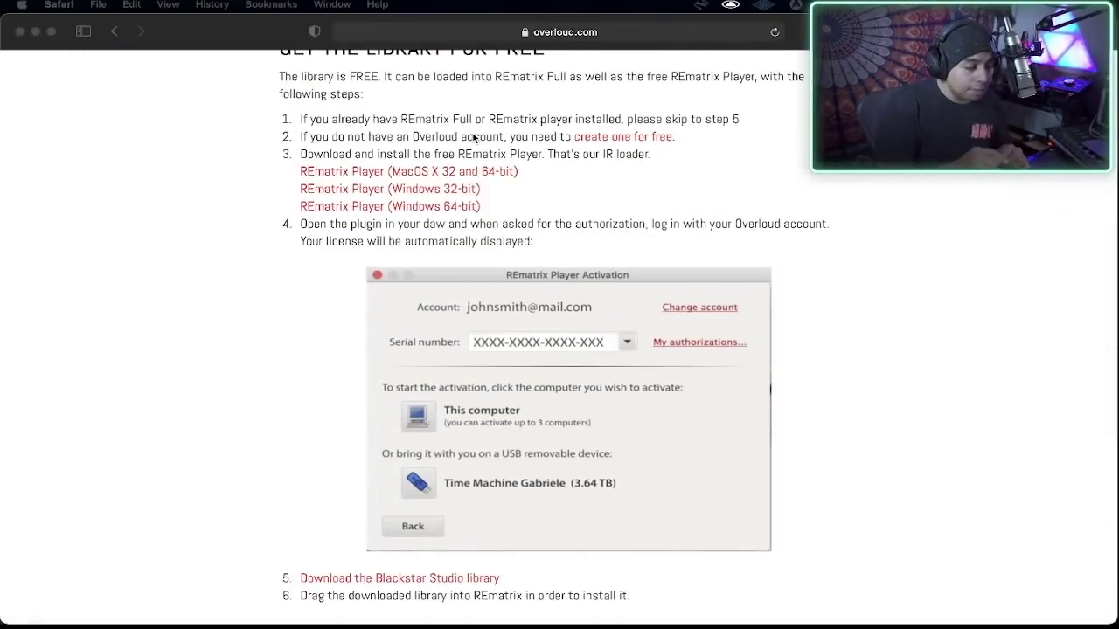
scroll(398, 188, "up", 3)
scroll(303, 190, "down", 4)
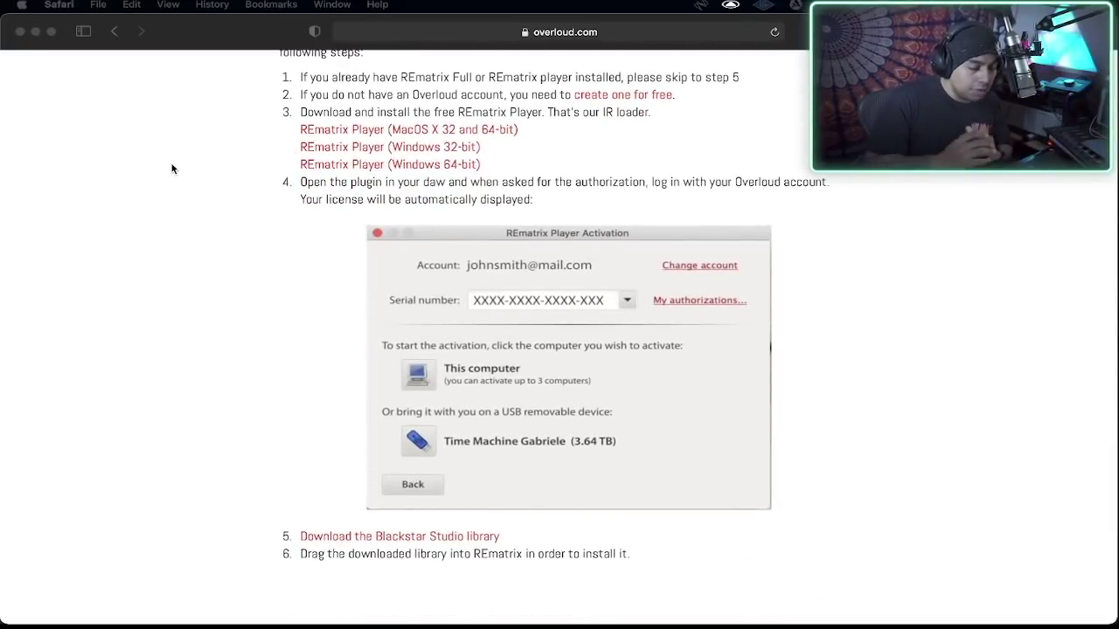
scroll(643, 213, "down", 5)
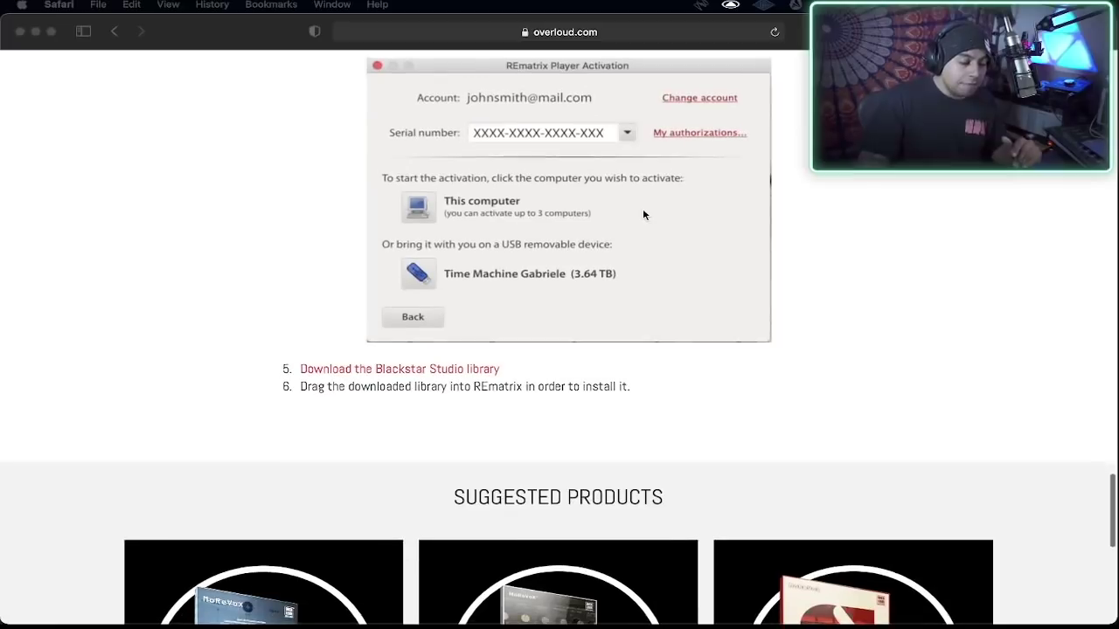
scroll(644, 214, "up", 2)
scroll(643, 214, "up", 1)
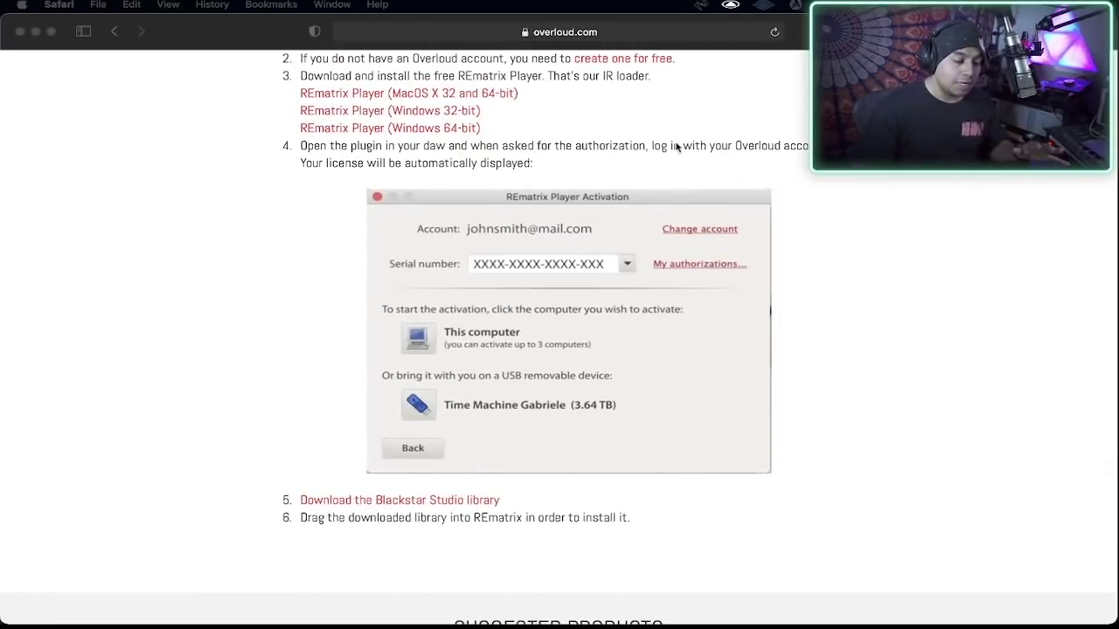
scroll(641, 137, "up", 3)
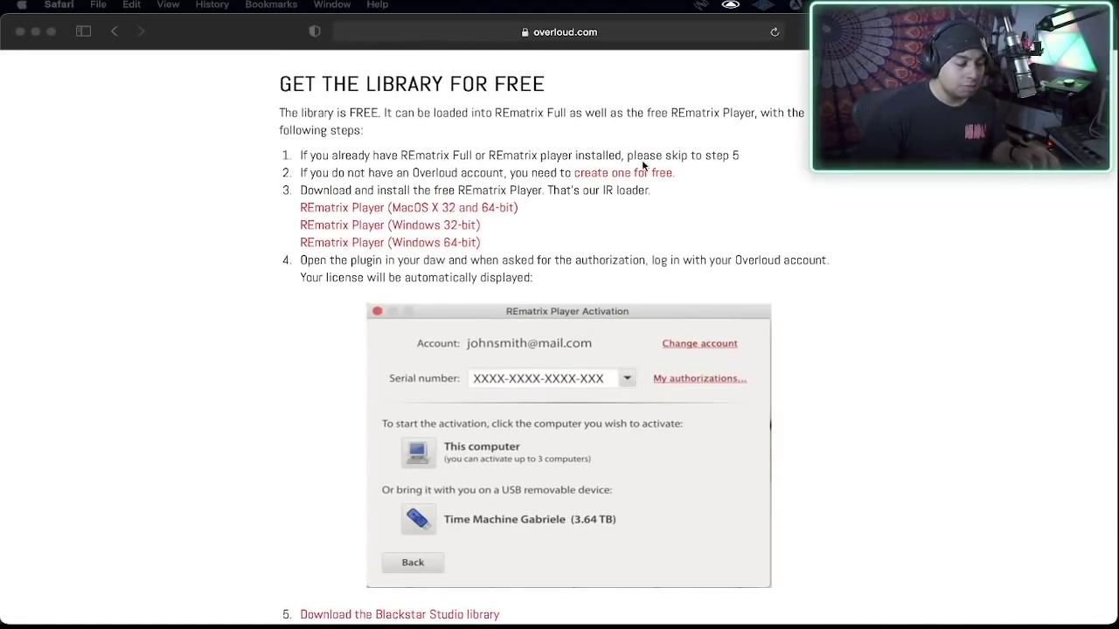
scroll(684, 224, "down", 3)
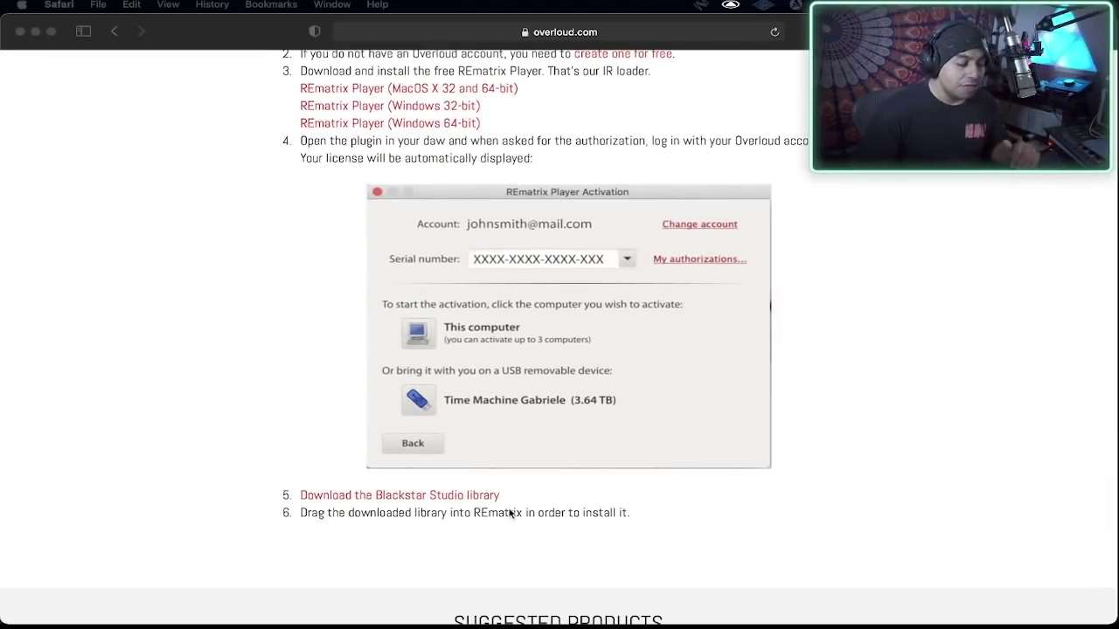
scroll(511, 515, "down", 3)
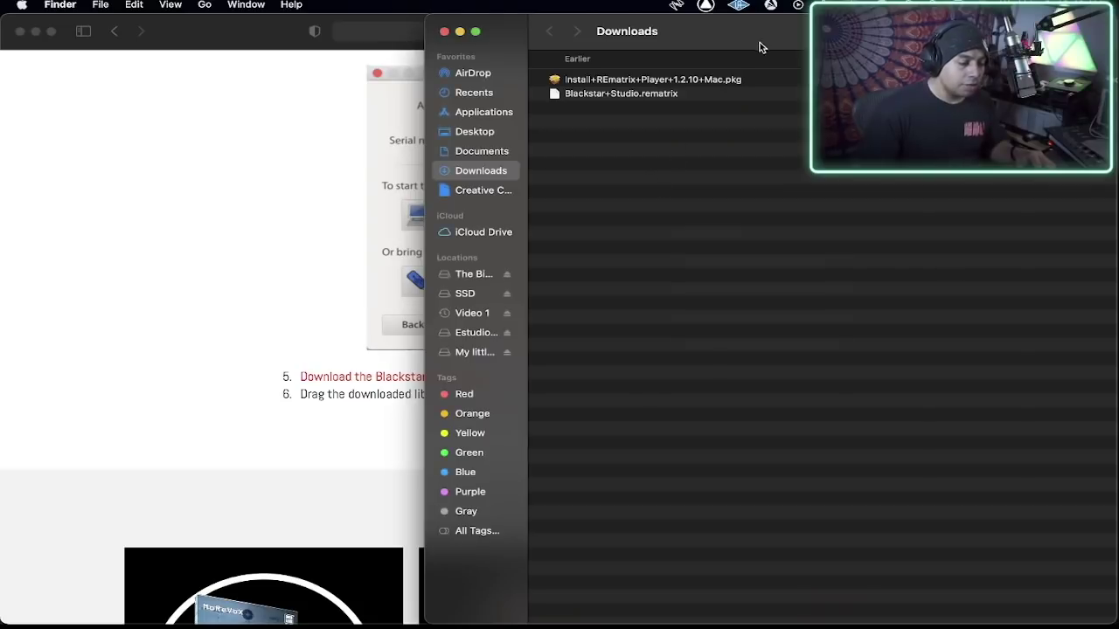
Reposition the Downloads window in Finder and examine the REmatrix Player installer package and the Blackstar+Studio.rematrix file.
left_click_drag(760, 42, 449, 71)
left_click(482, 80)
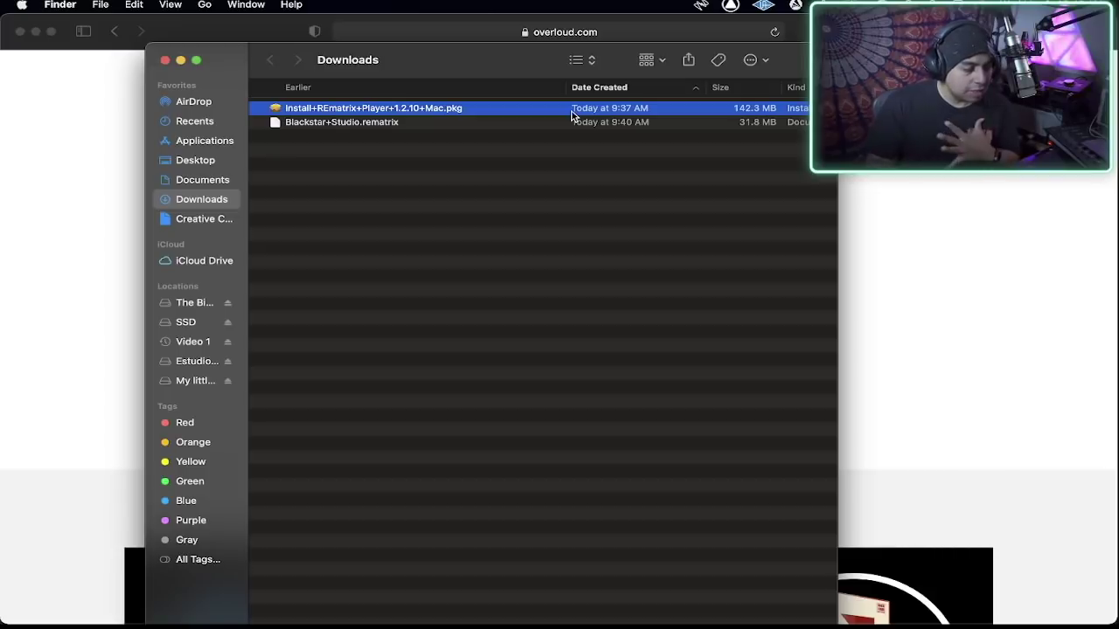
key("Down")
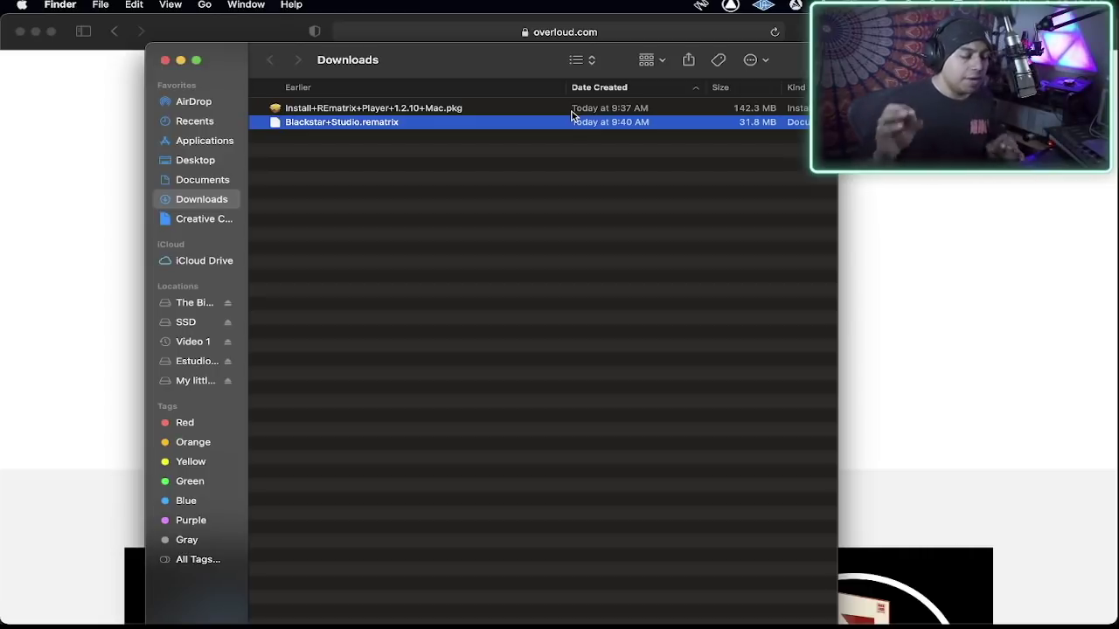
scroll(524, 109, "right", 3)
scroll(488, 118, "left", 3)
scroll(487, 123, "right", 2)
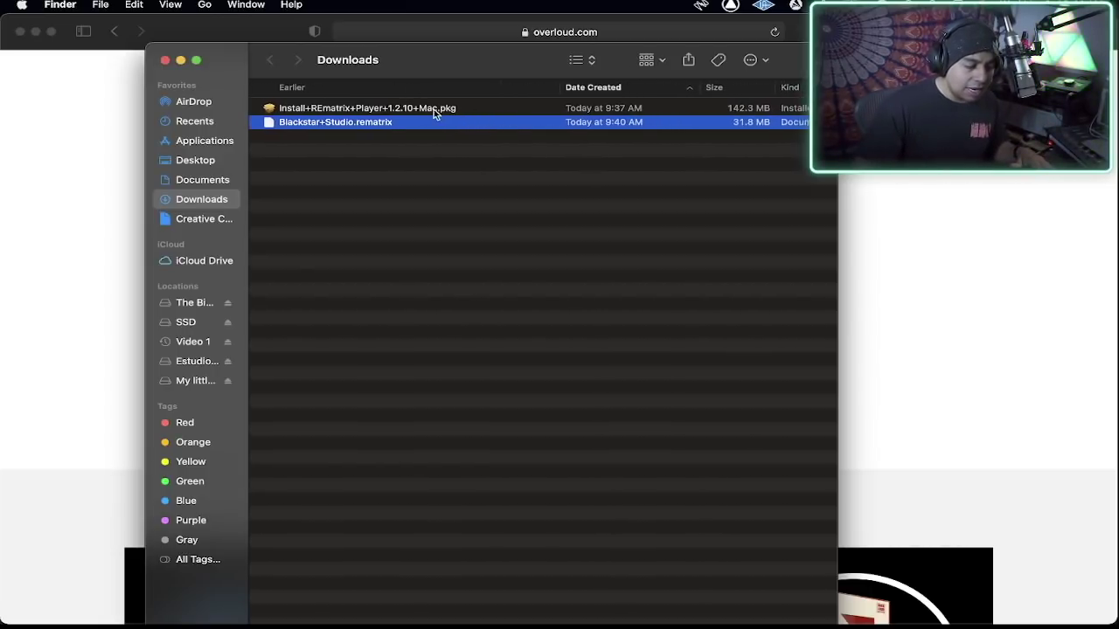
Run the REmatrix Player installer up to the standard install page, allowing removable volume access, and put its window away without installing.
double_click(433, 109)
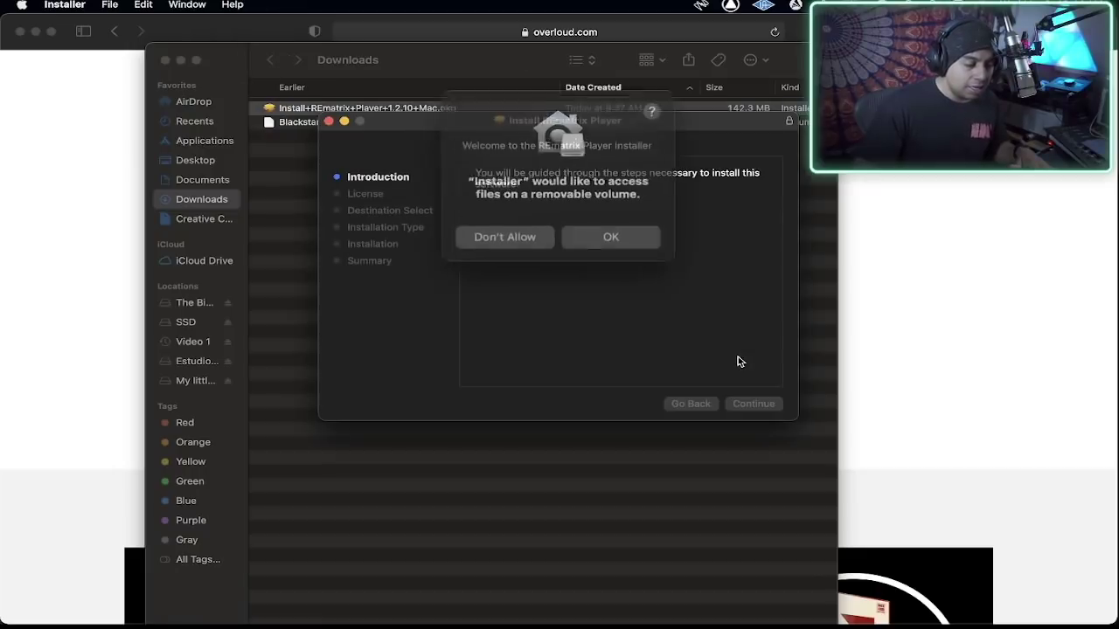
left_click(595, 232)
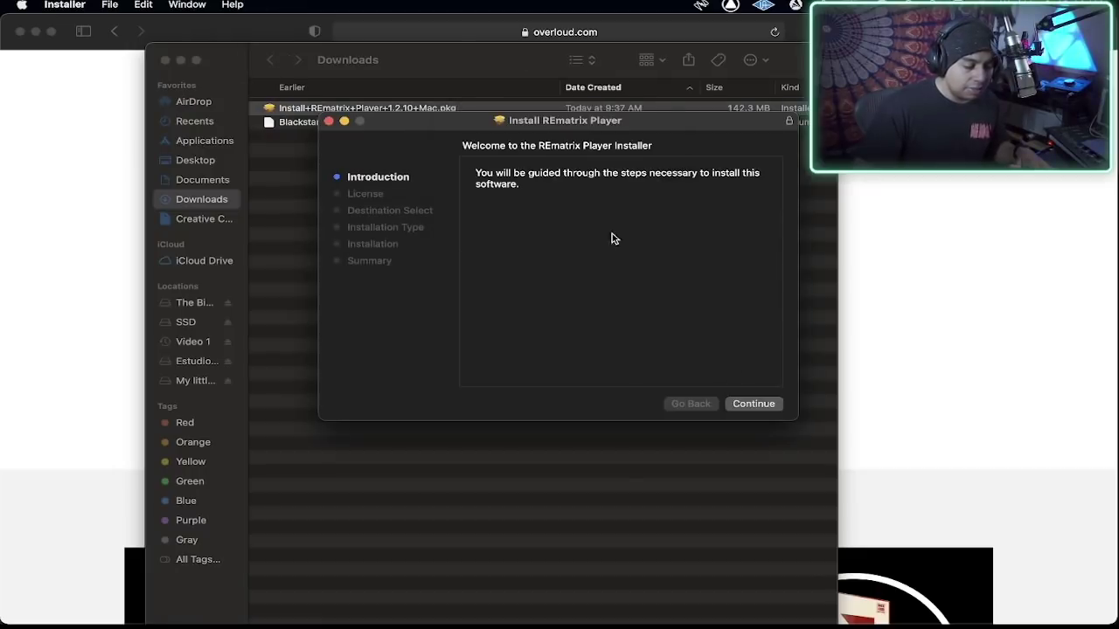
left_click(753, 405)
left_click(712, 306)
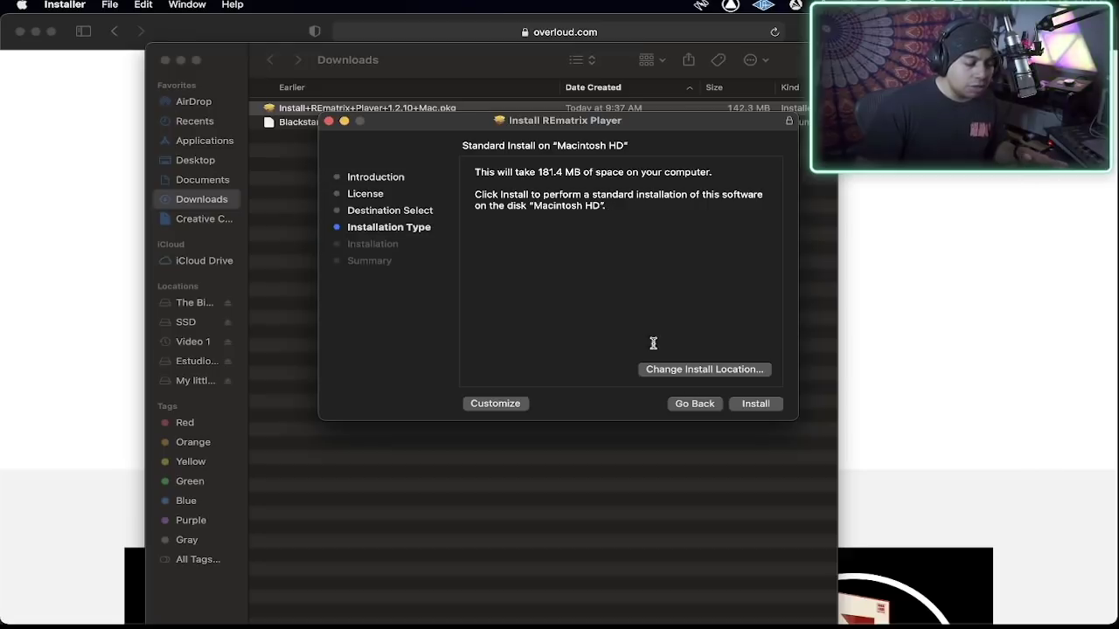
left_click(343, 121)
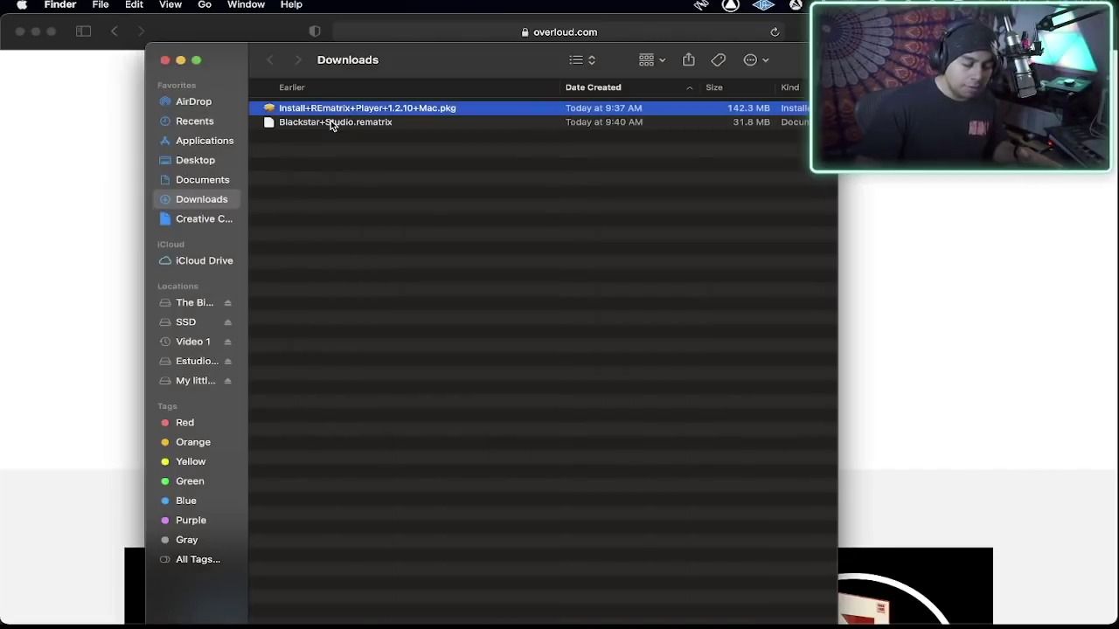
Select the Blackstar+Studio.rematrix file and return to the library download instructions on the Overloud page in Safari.
left_click(332, 126)
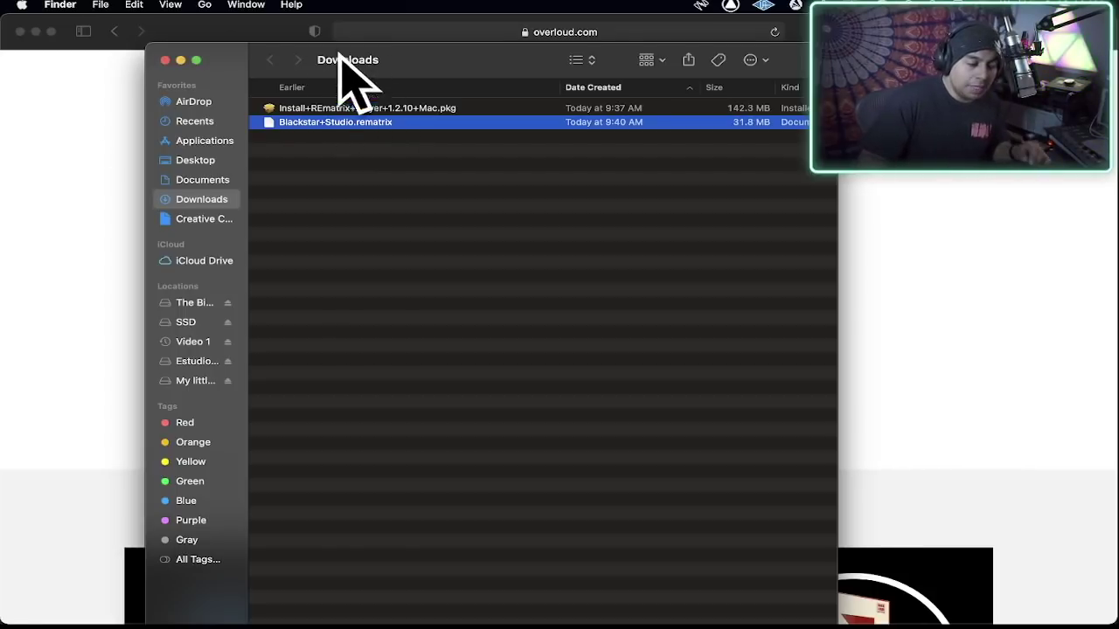
left_click(16, 198)
scroll(425, 338, "down", 1)
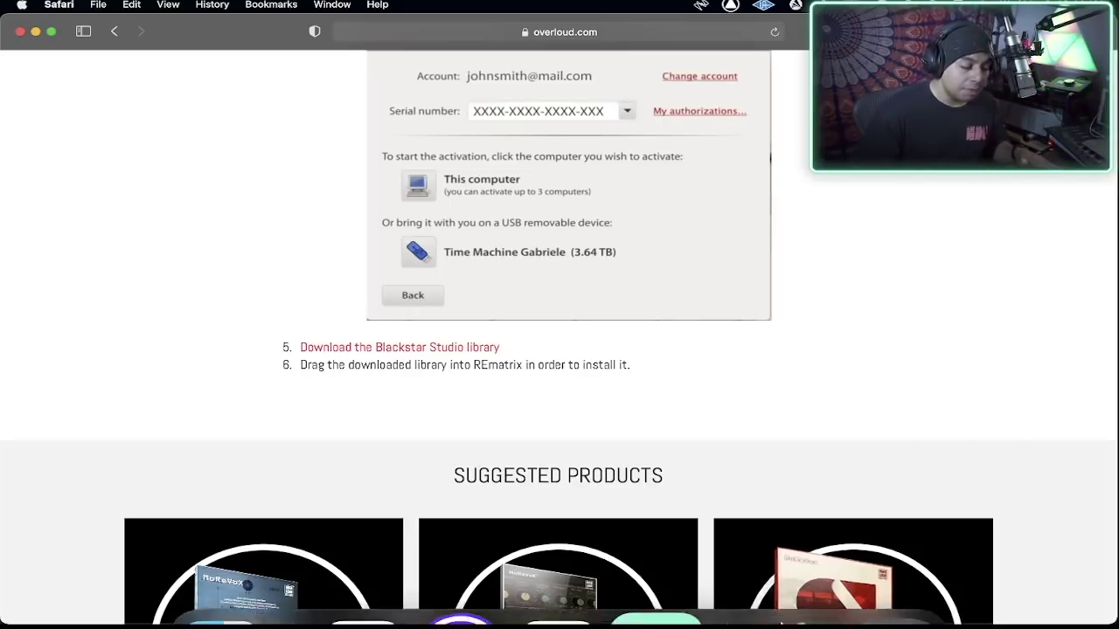
Switch to Pro Tools and search for REmatrix Player to insert it on the VCHOP track.
left_click(460, 582)
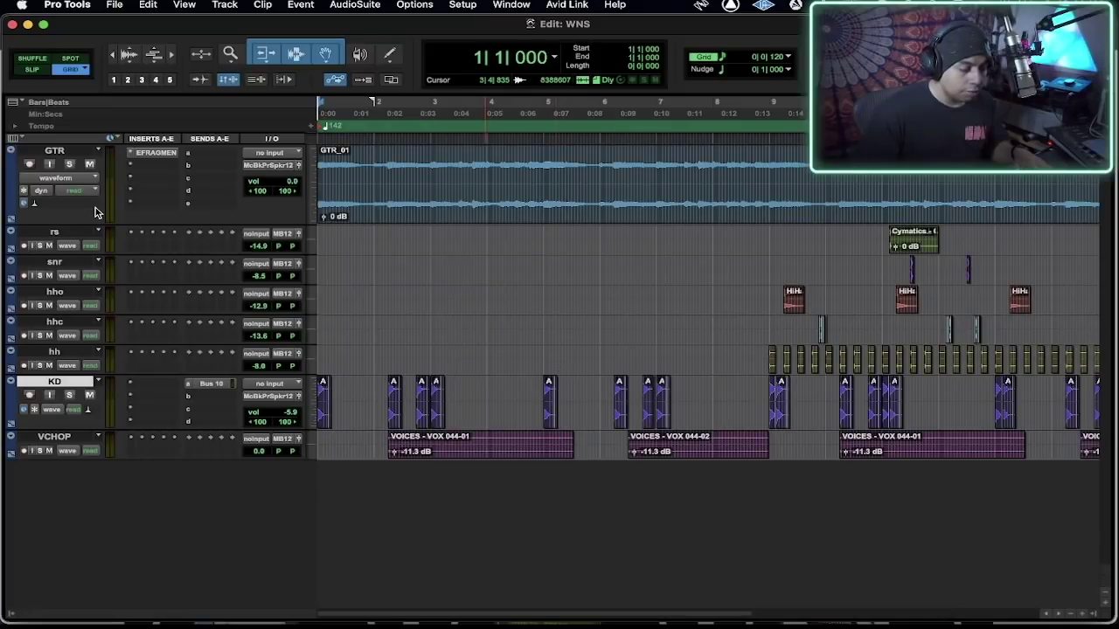
left_click(130, 305)
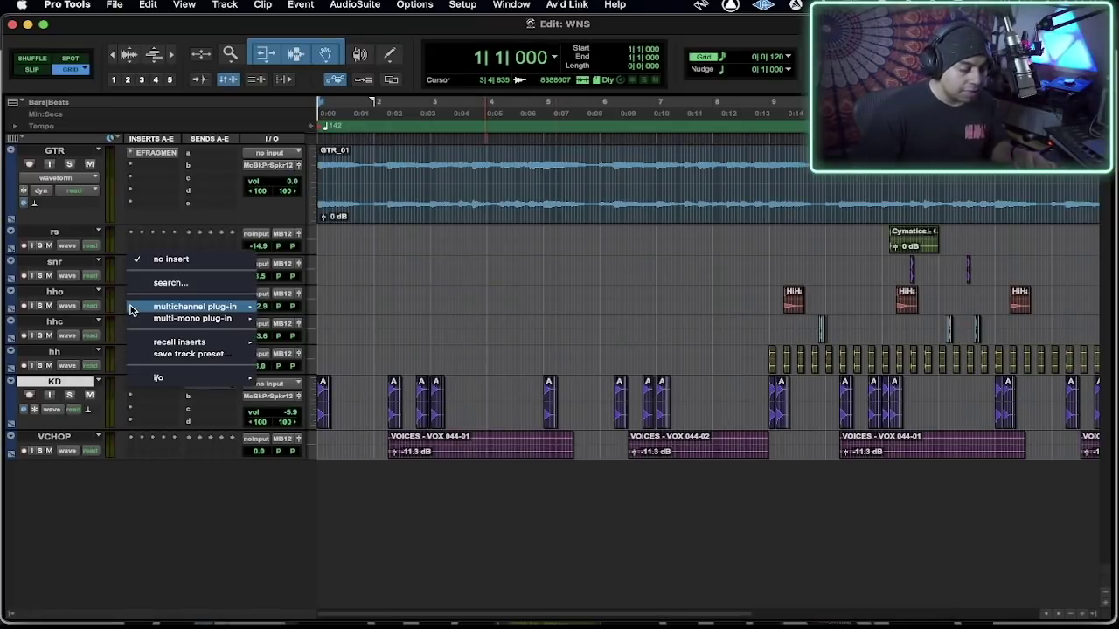
left_click(40, 320)
left_click(128, 455)
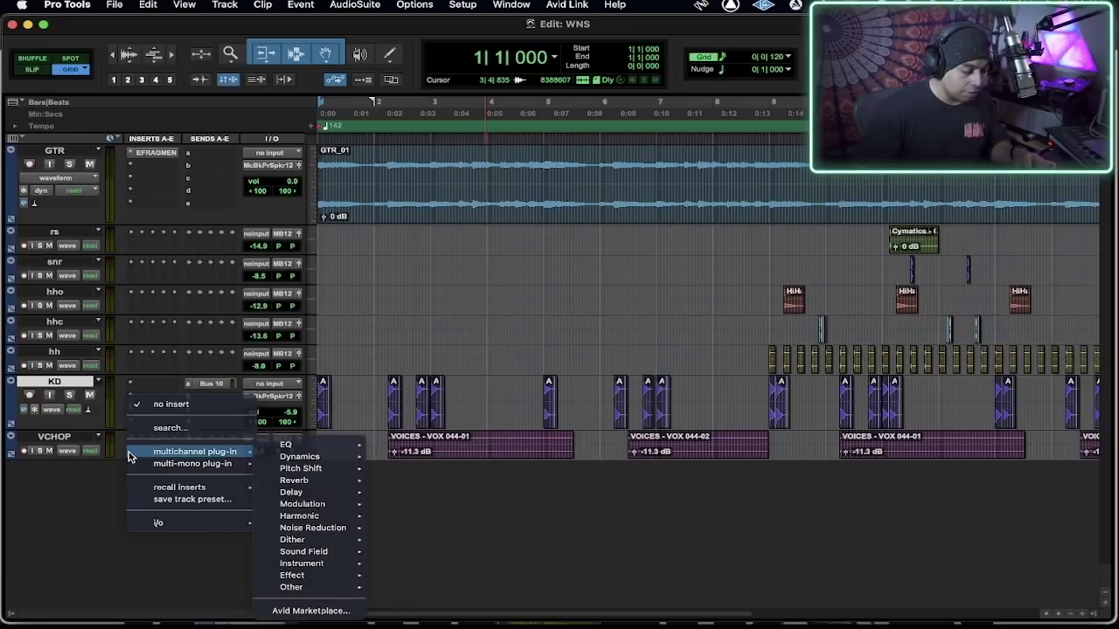
left_click(175, 428)
type("rema")
key("Return")
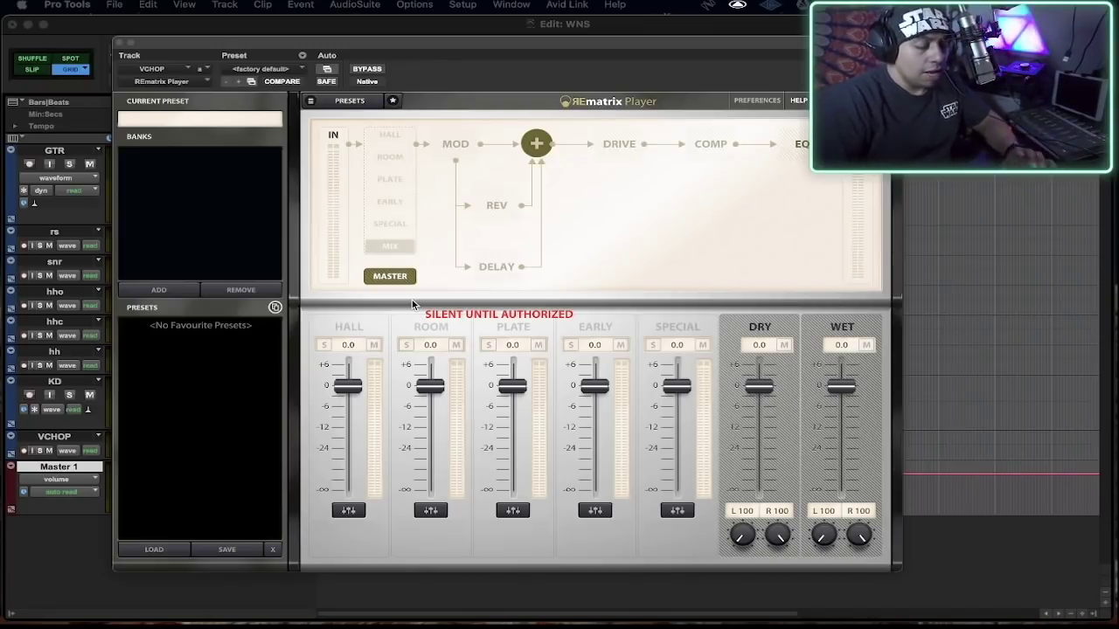
Activate REmatrix Player for this computer through the Overloud account and close the activation dialog.
left_click(468, 320)
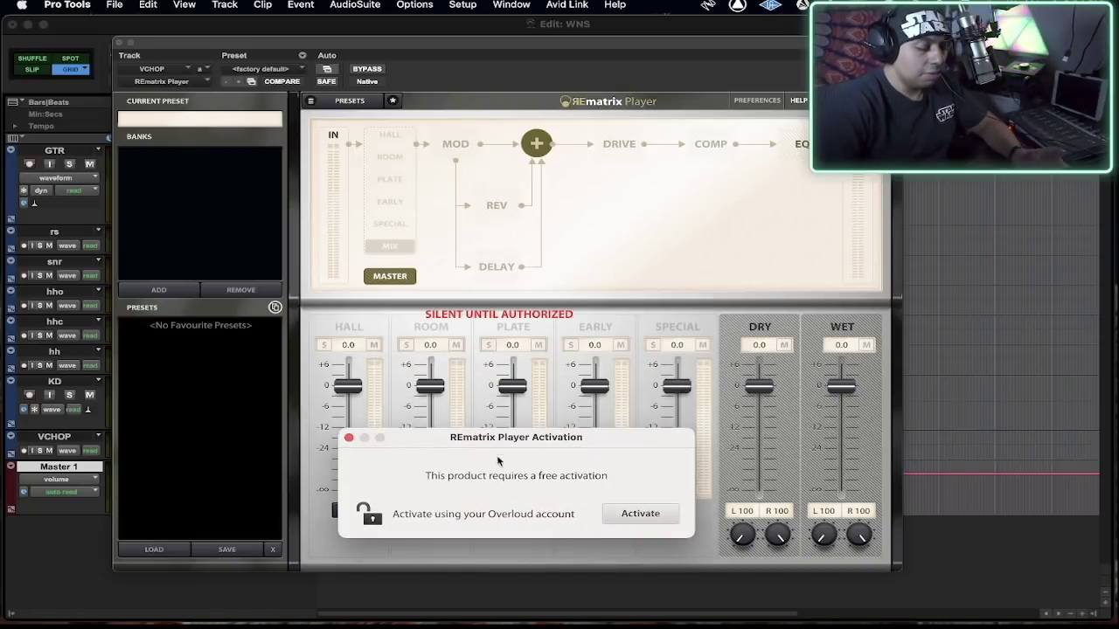
left_click_drag(479, 438, 488, 281)
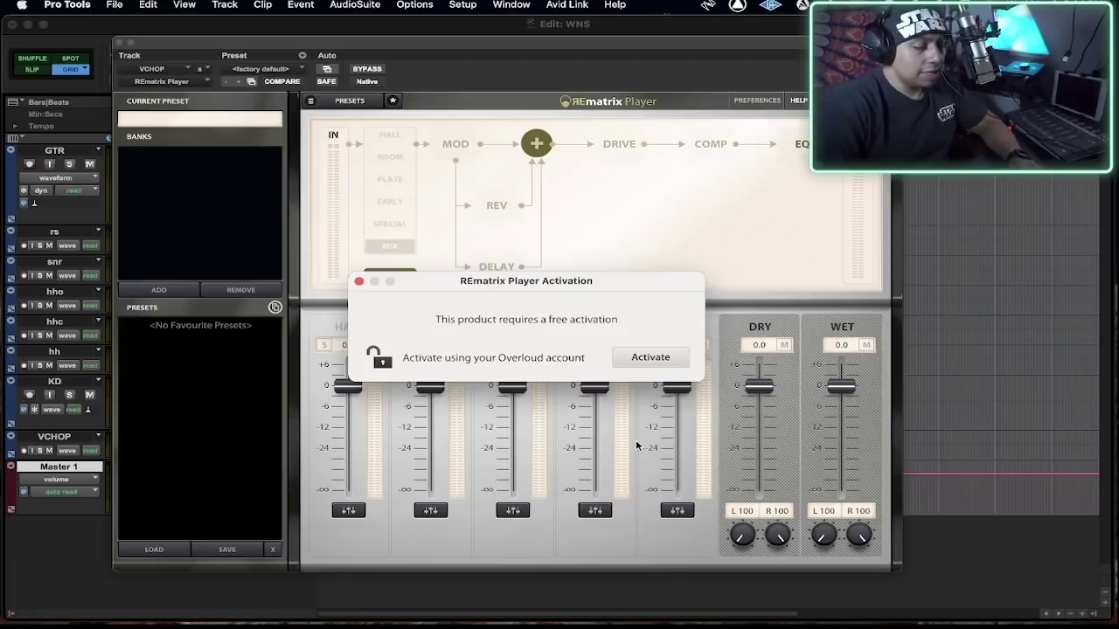
left_click(650, 357)
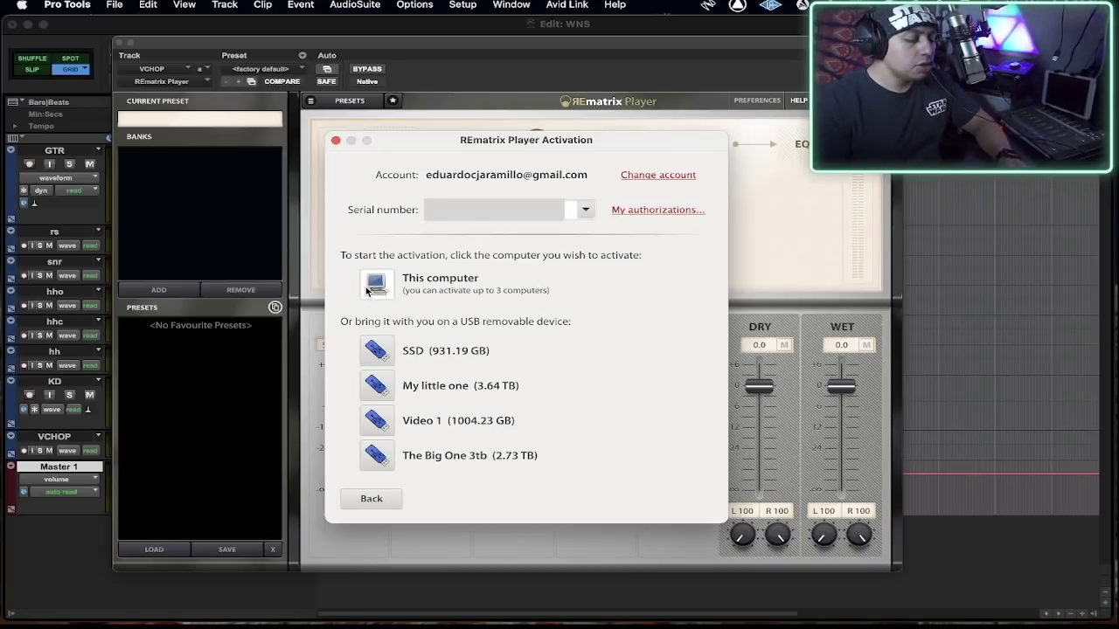
left_click(392, 287)
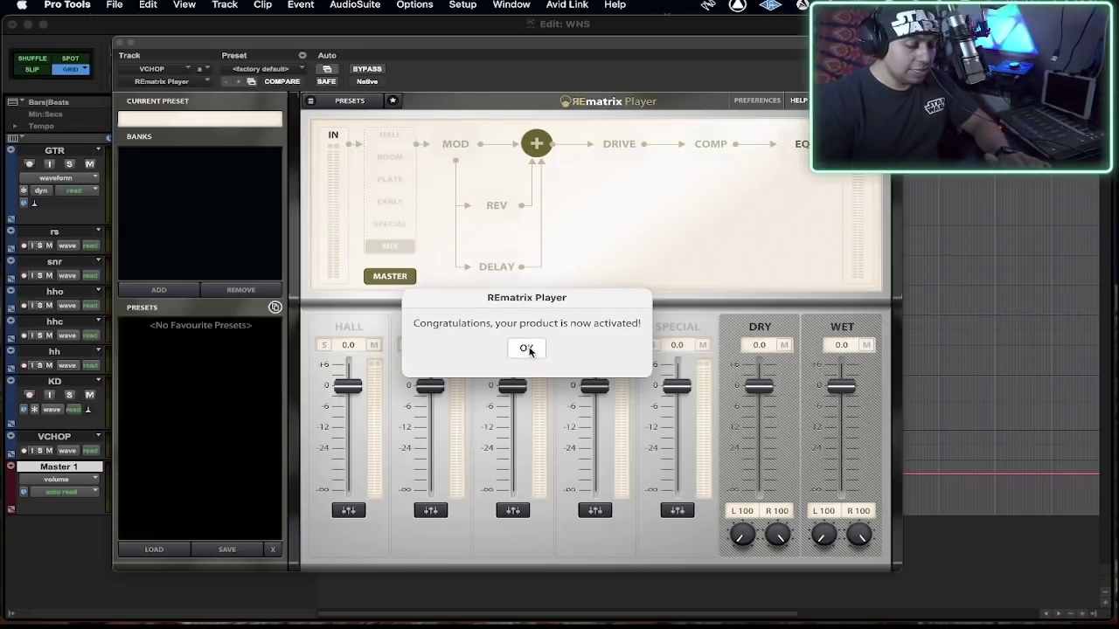
left_click(526, 347)
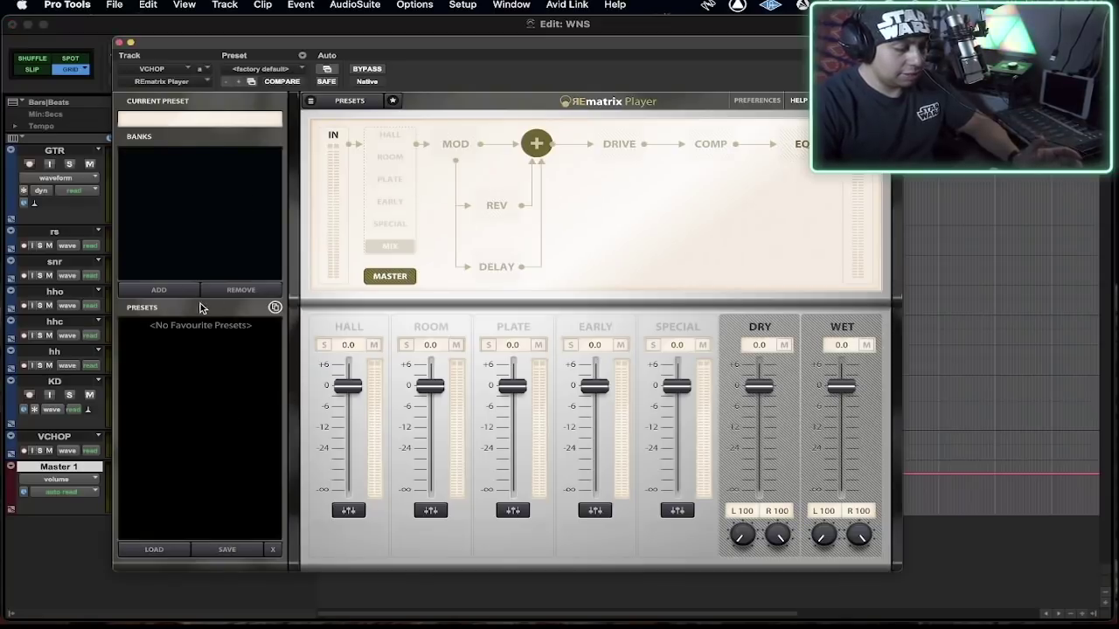
right_click(214, 197)
right_click(214, 182)
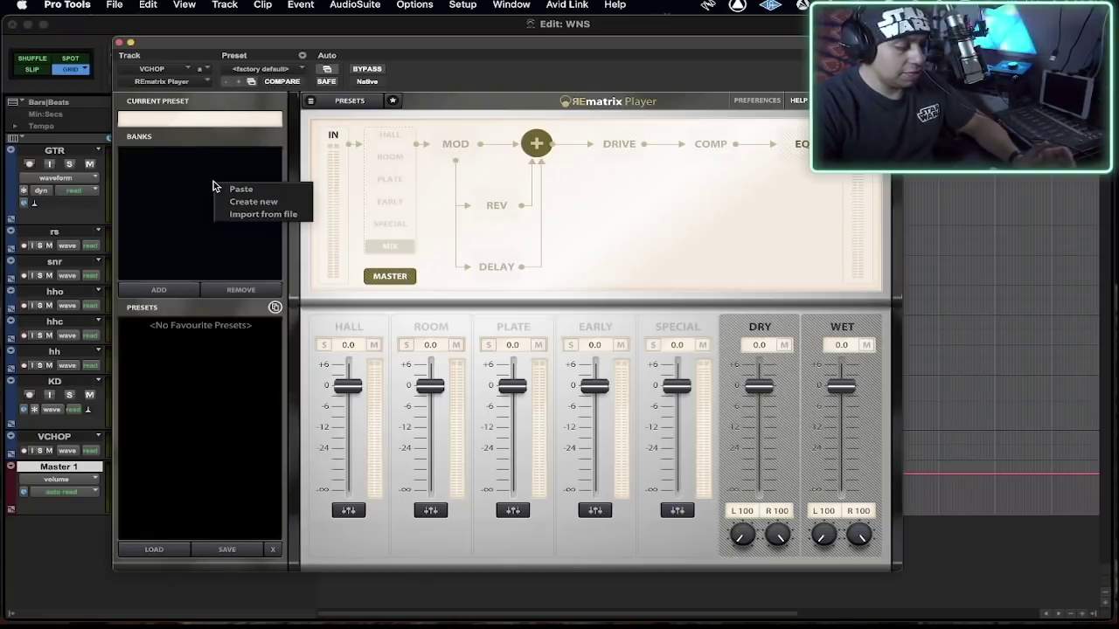
left_click(642, 246)
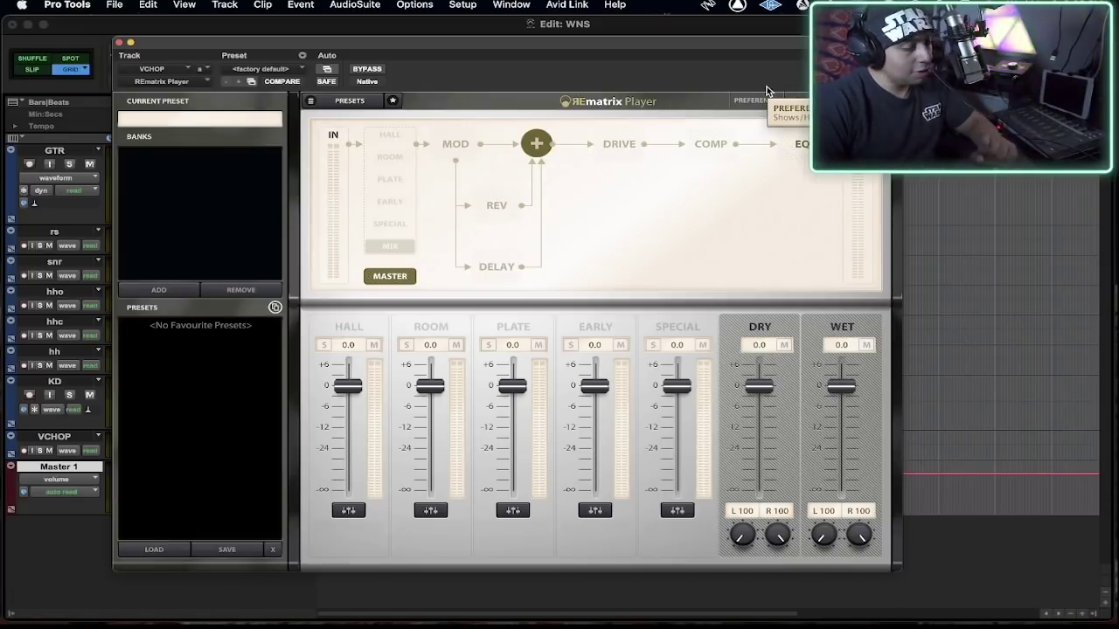
Examine the controls and availability notes of the COMP, DRIVE and MOD effects in the signal chain.
mouse_move(709, 160)
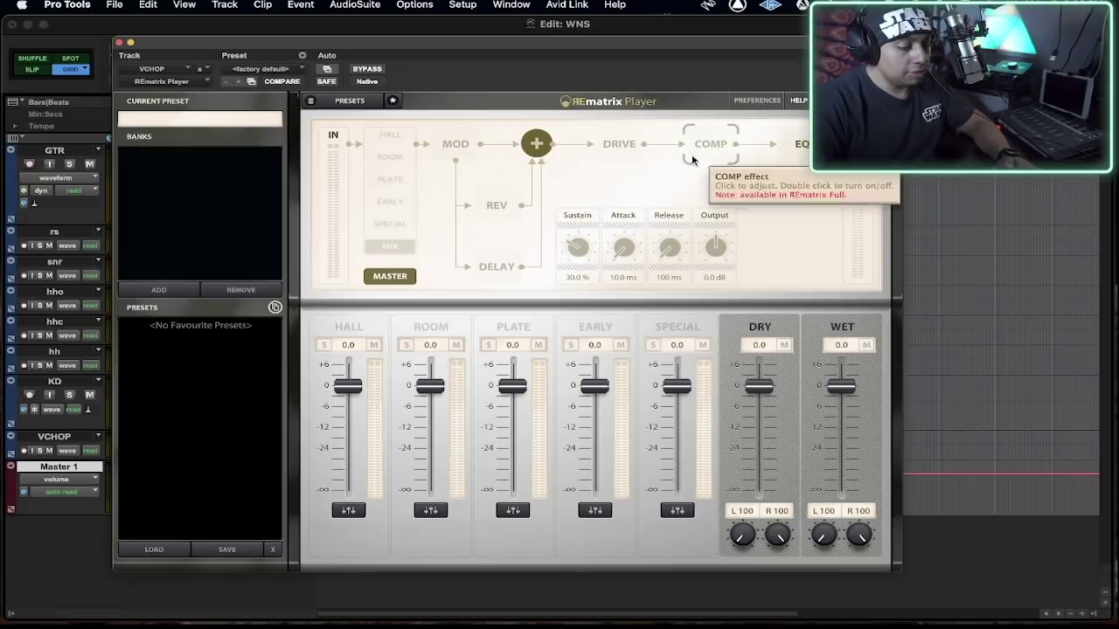
left_click(601, 154)
left_click(691, 153)
left_click(630, 141)
left_click(461, 149)
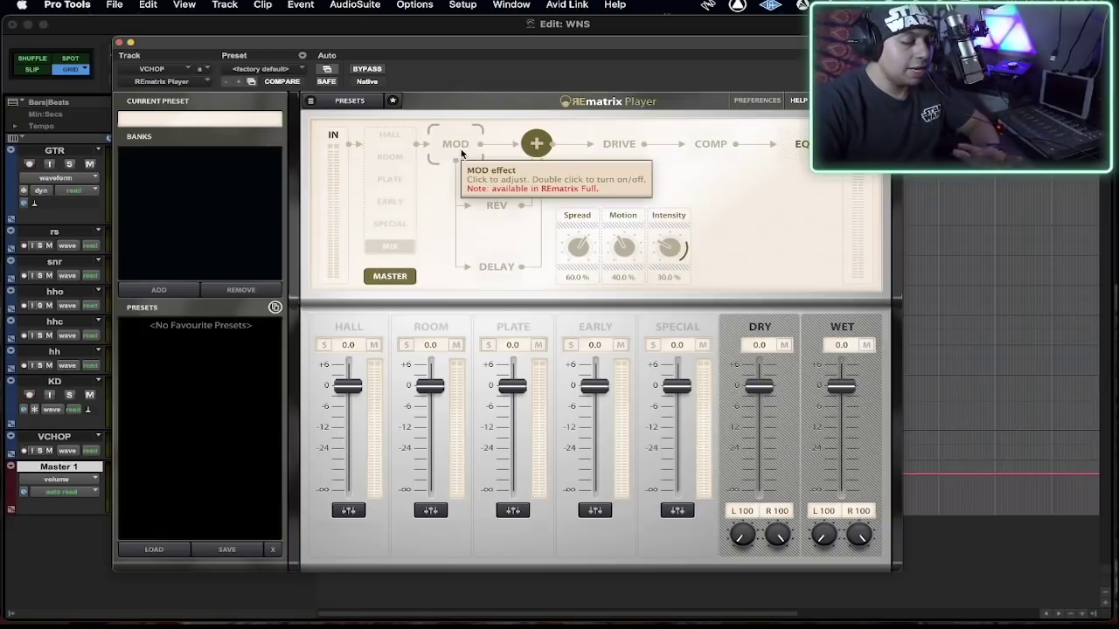
Import the Blackstar+Studio.rematrix file from the Downloads folder into REmatrix Player's banks.
right_click(206, 228)
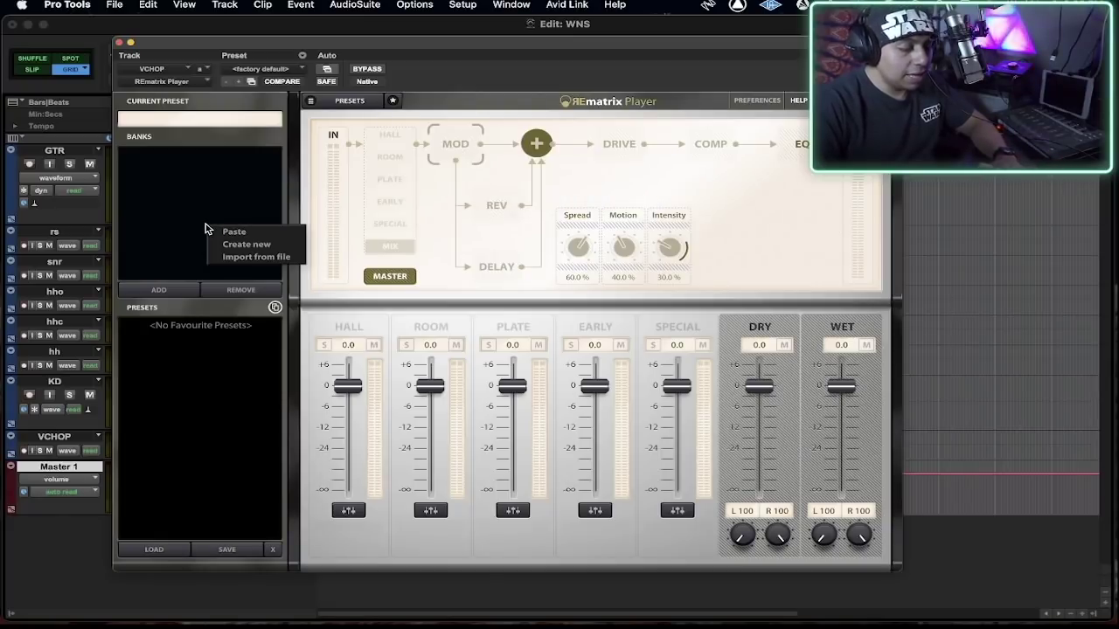
left_click(564, 266)
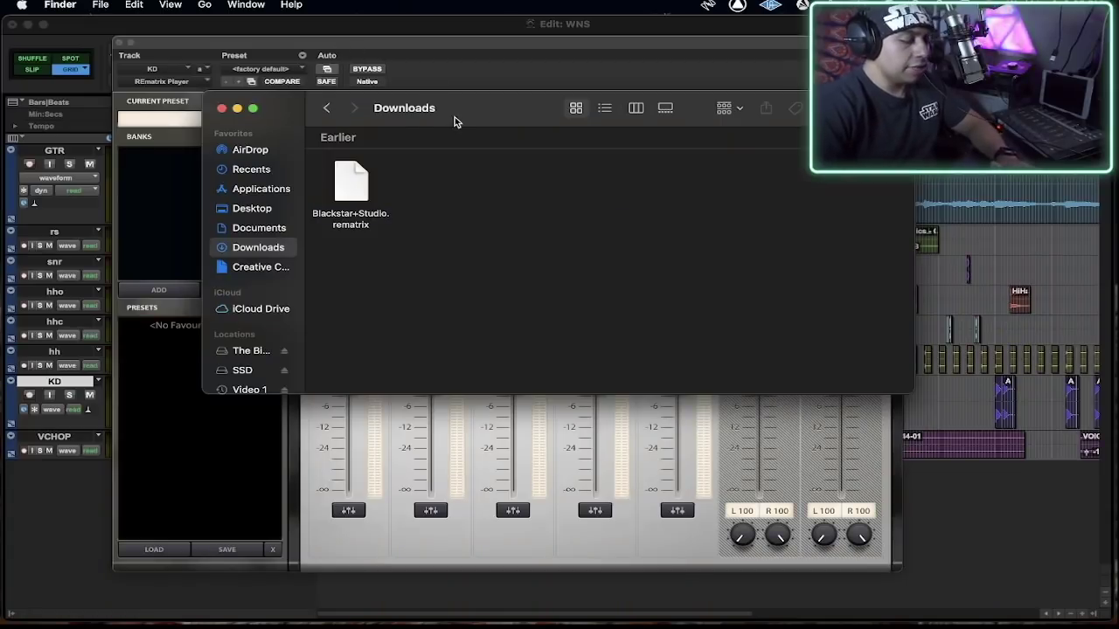
left_click(343, 182)
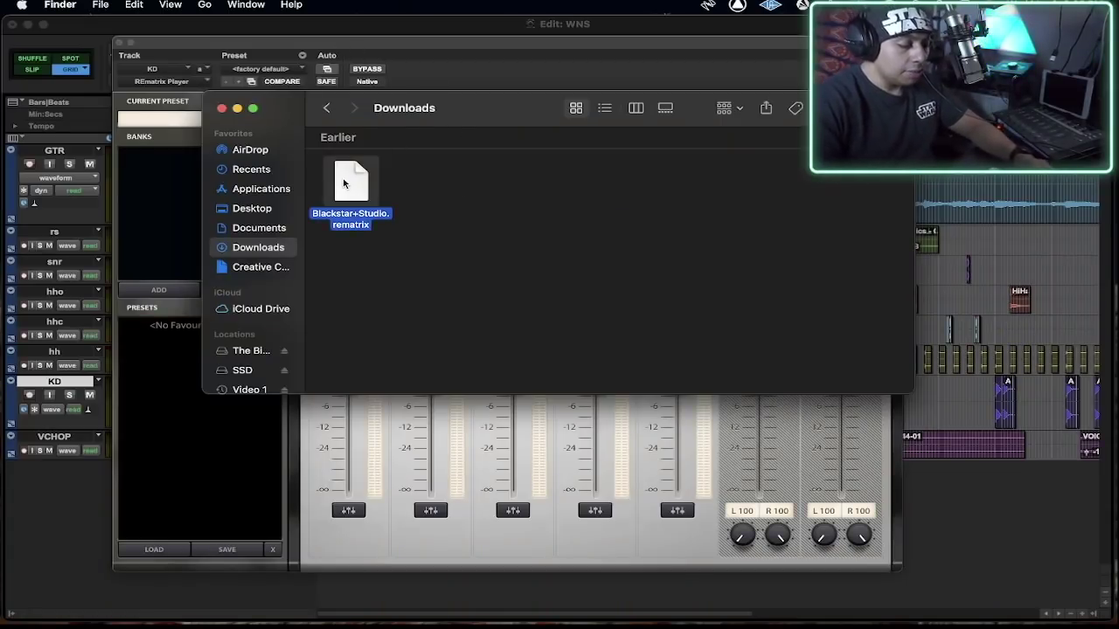
left_click_drag(343, 183, 212, 250)
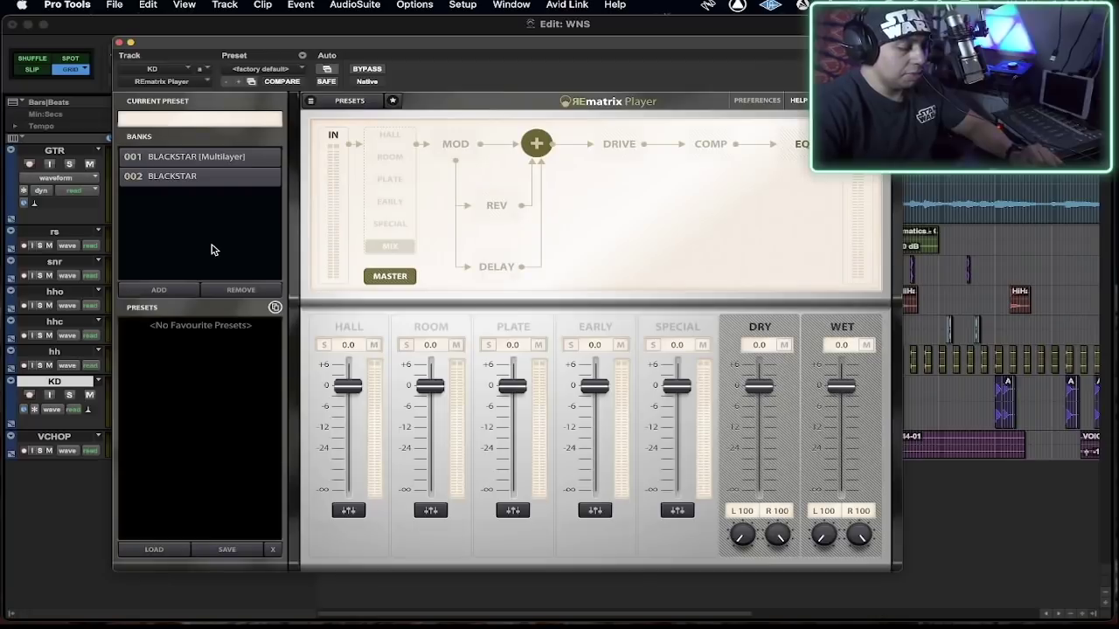
Compare the preset lists of the BLACKSTAR (Multilayer) and BLACKSTAR banks.
left_click(203, 166)
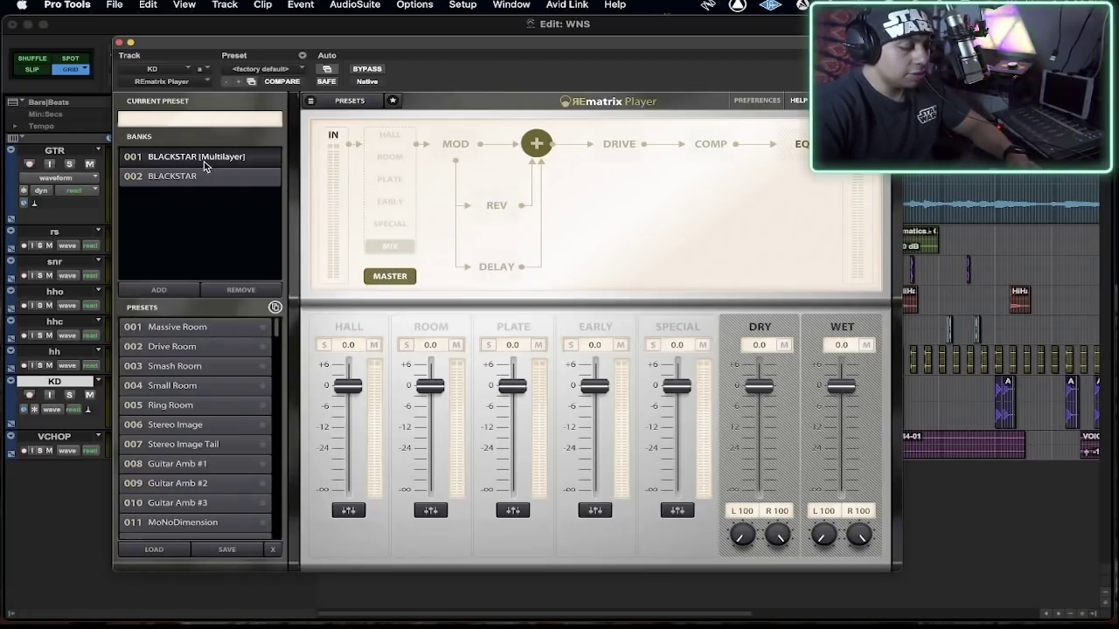
left_click(191, 178)
left_click(210, 162)
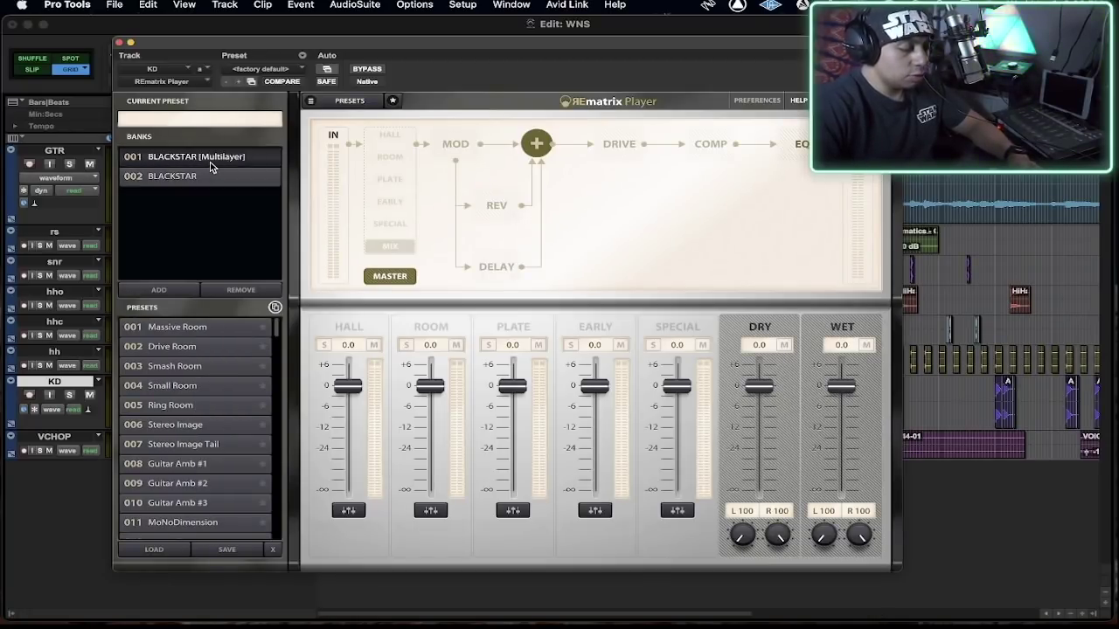
left_click(209, 178)
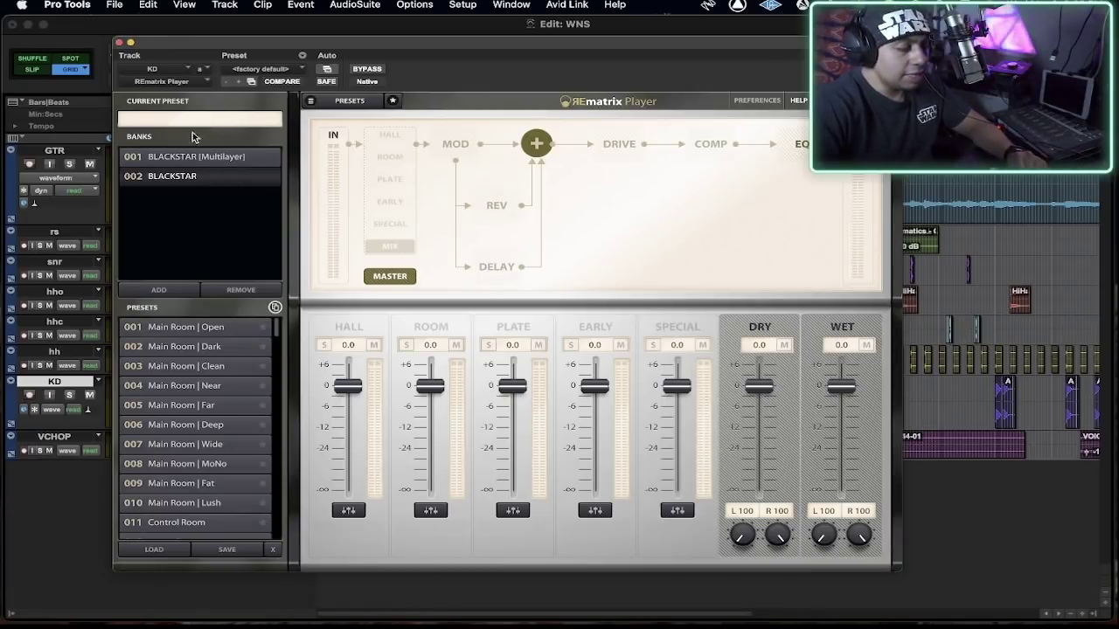
Close the plug-in window and remove REmatrix Player from the KD track's inserts.
left_click(121, 44)
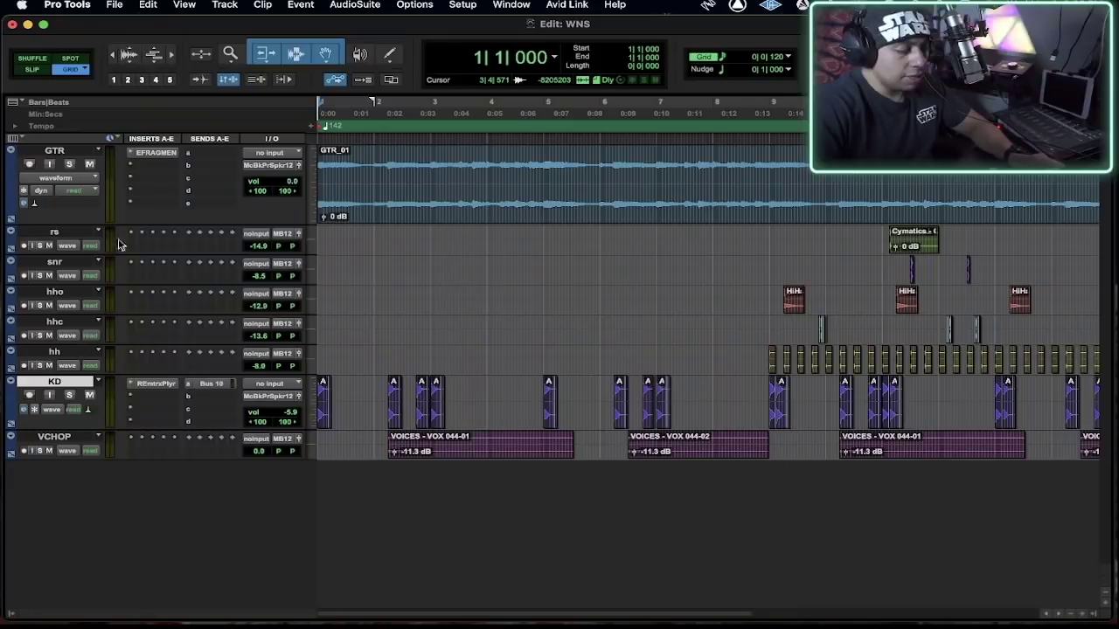
left_click(133, 386)
left_click(163, 336)
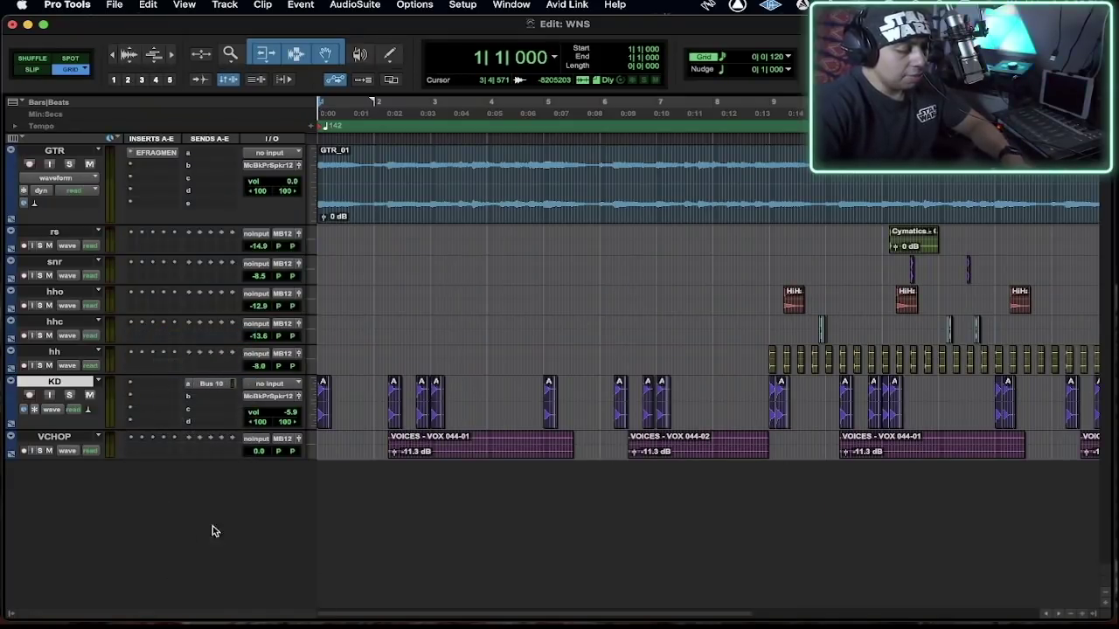
Insert the stereo REmatrix Player reverb on the VCHOP track and show the presets of its BLACKSTAR bank.
left_click(131, 446)
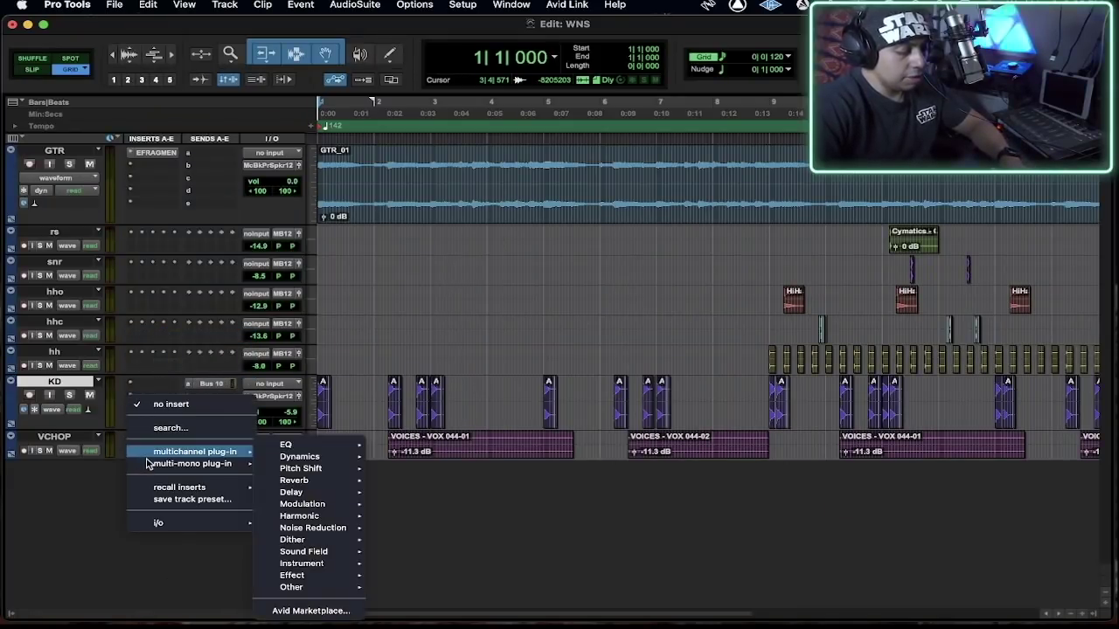
mouse_move(323, 484)
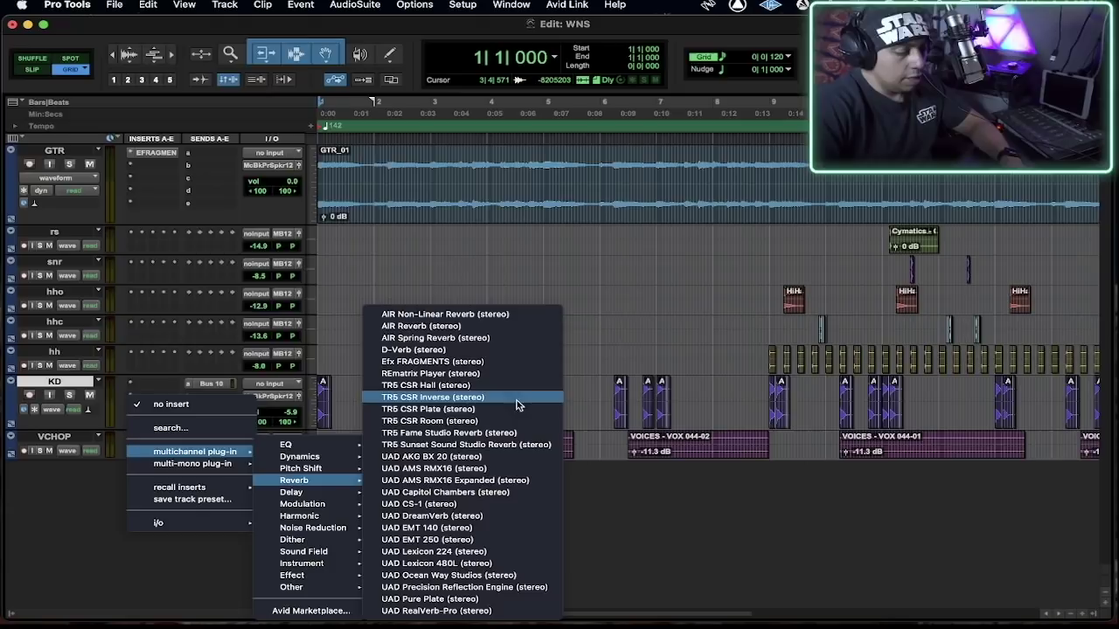
left_click(487, 374)
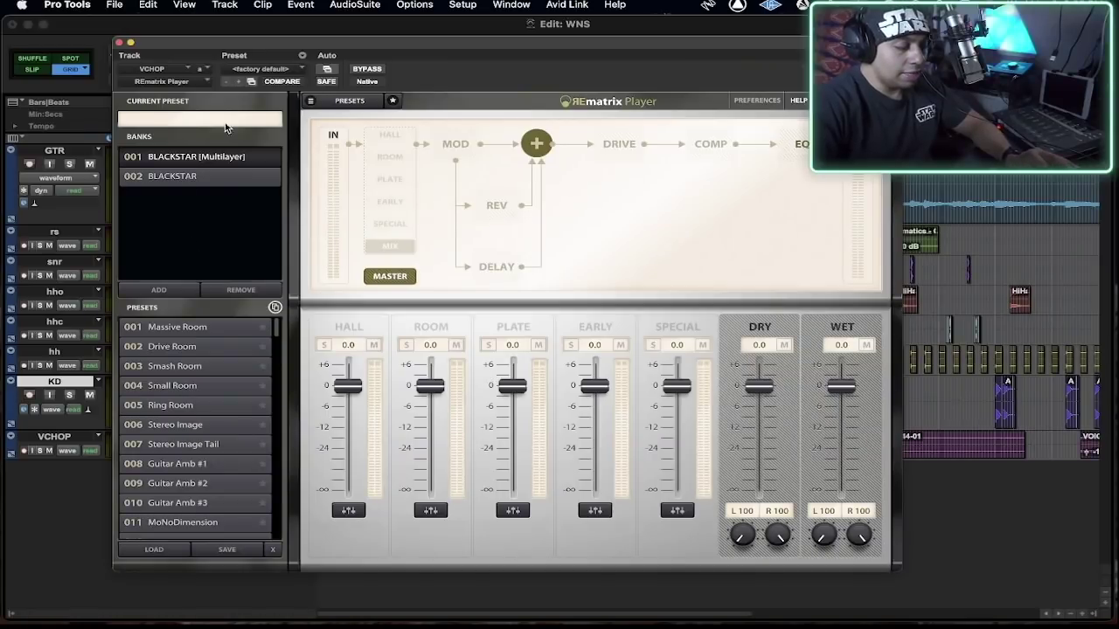
left_click(181, 177)
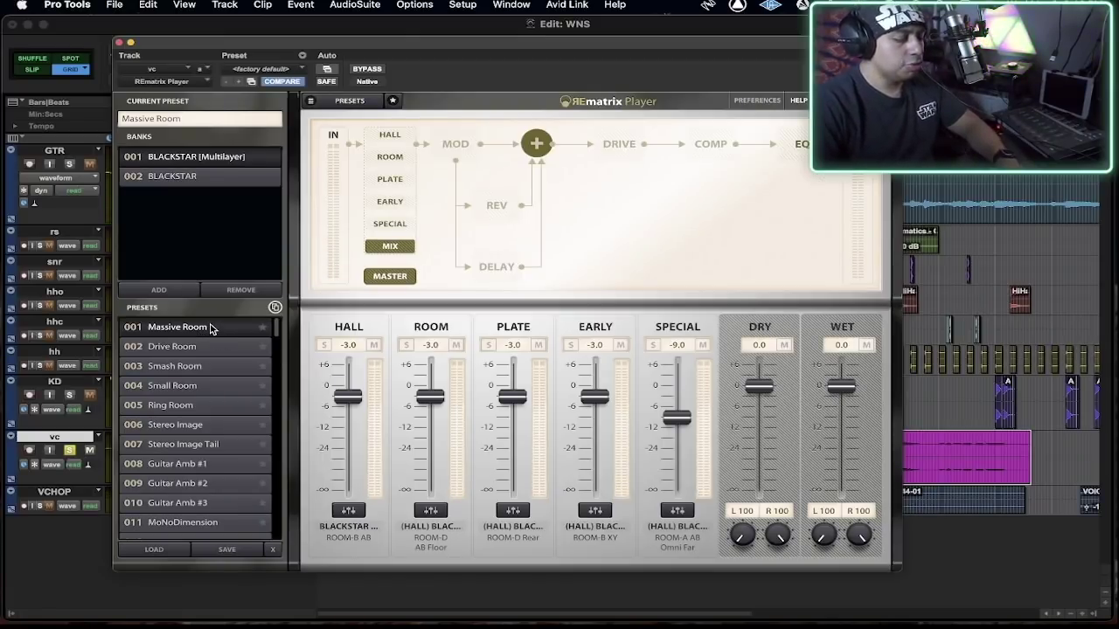
Play the vc track with the WET level raised to 0.9, auditioning the Drive Room, Smash Room and Small Room presets.
key("space")
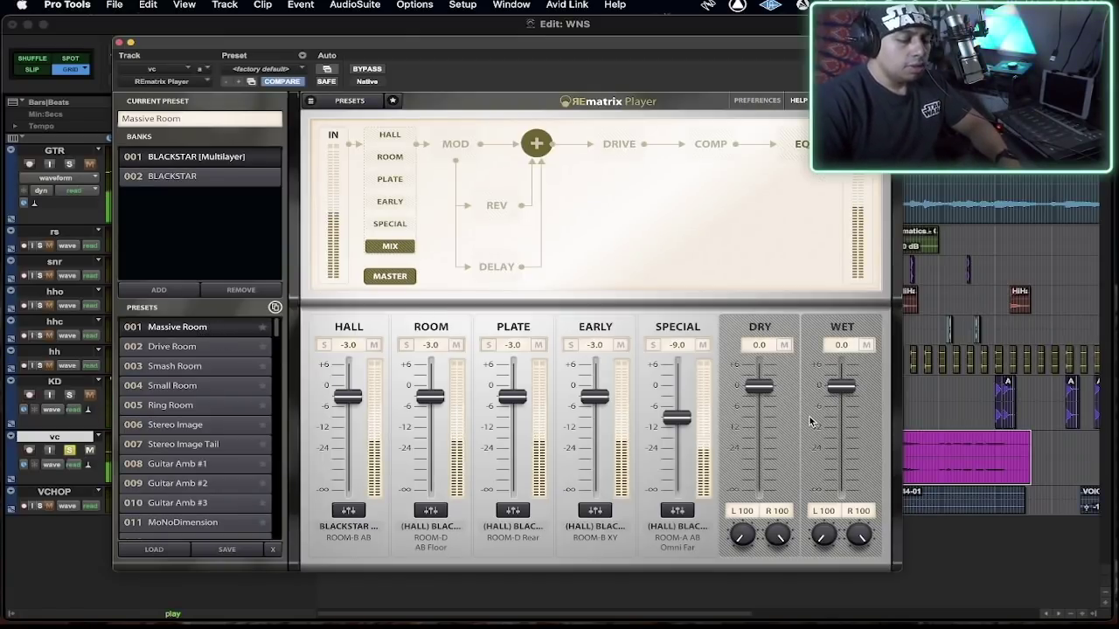
mouse_move(841, 387)
left_mouse_down()
mouse_move(841, 441)
mouse_move(841, 382)
left_mouse_up()
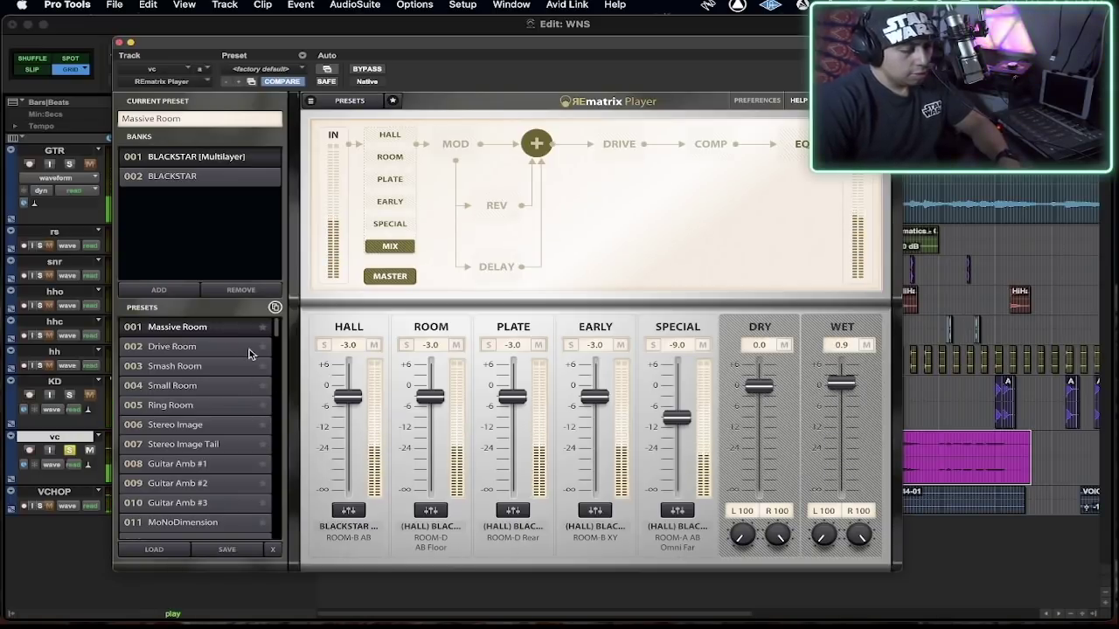
left_click(214, 348)
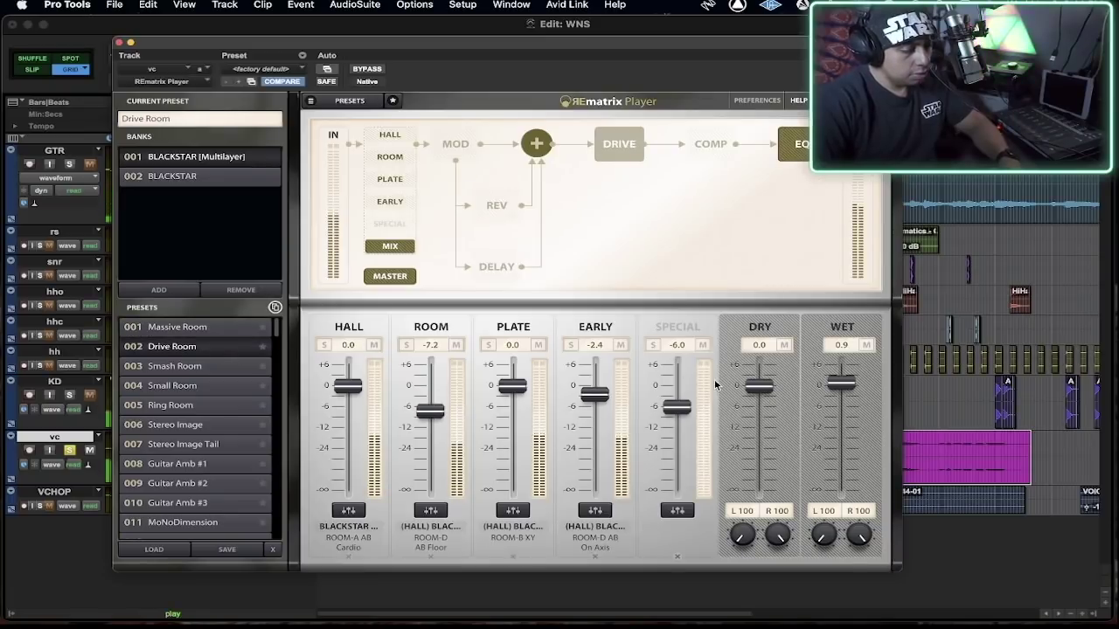
left_click(194, 369)
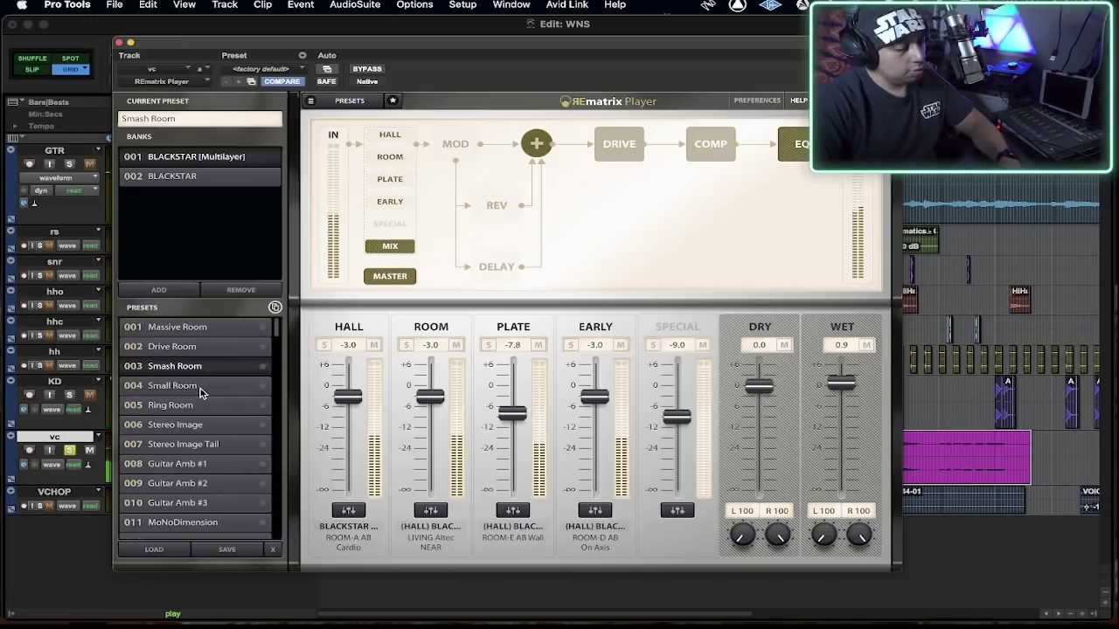
left_click(200, 391)
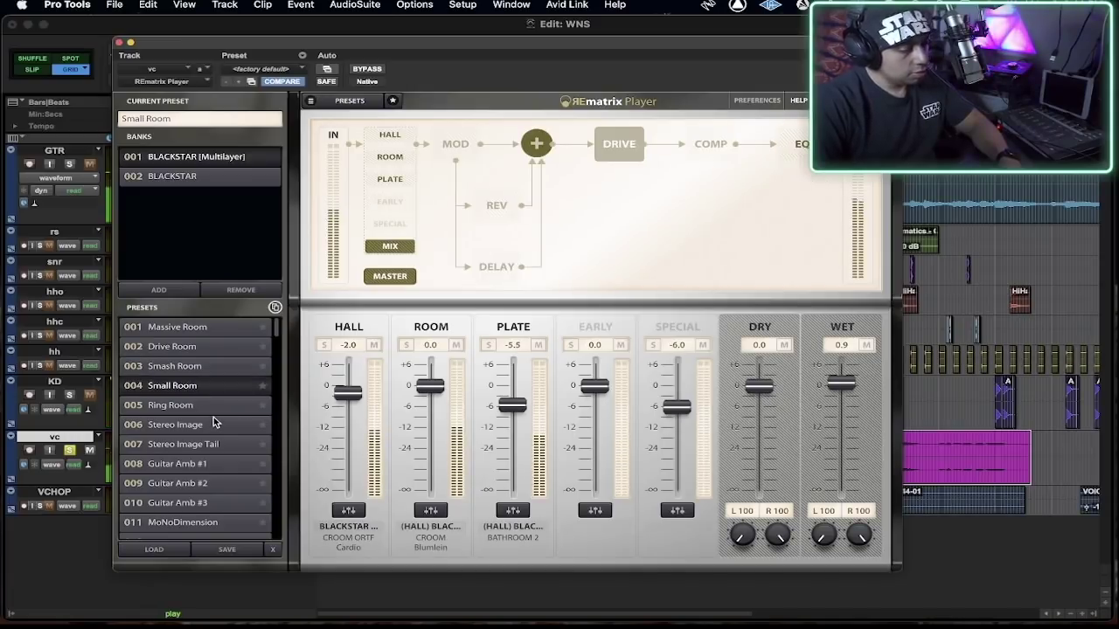
Audition the Stereo Image Tail, Guitar Amb #1, MoNoDimension and Real Wideness presets on the vocal.
scroll(200, 424, "down", 1)
left_click(200, 425)
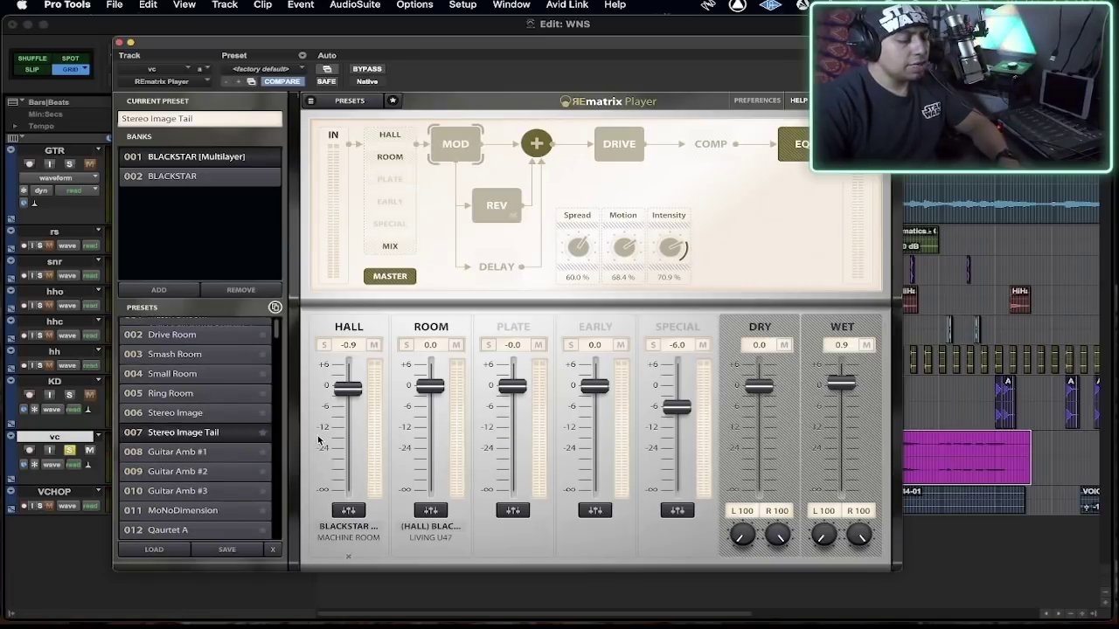
left_click(200, 456)
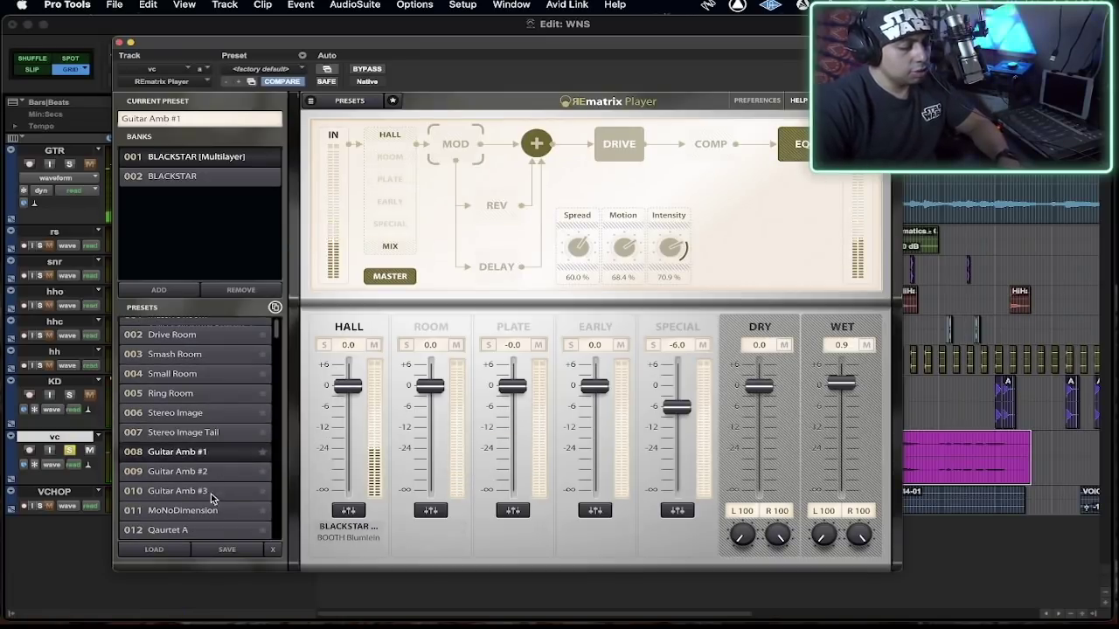
scroll(202, 479, "down", 2)
left_click(202, 479)
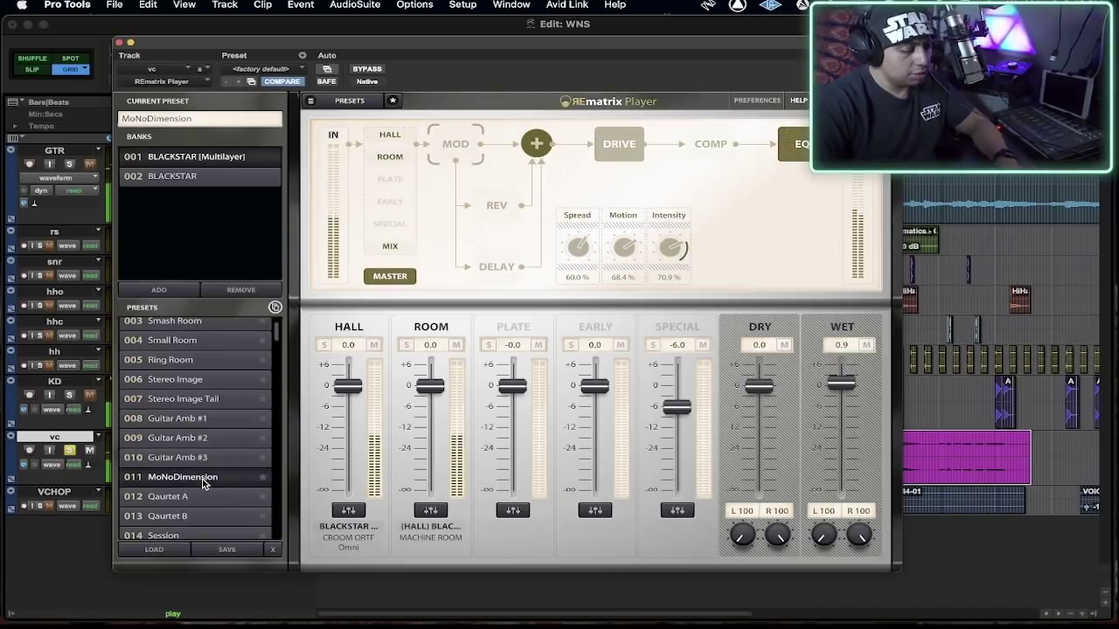
scroll(179, 522, "down", 2)
scroll(179, 522, "down", 7)
left_click(193, 476)
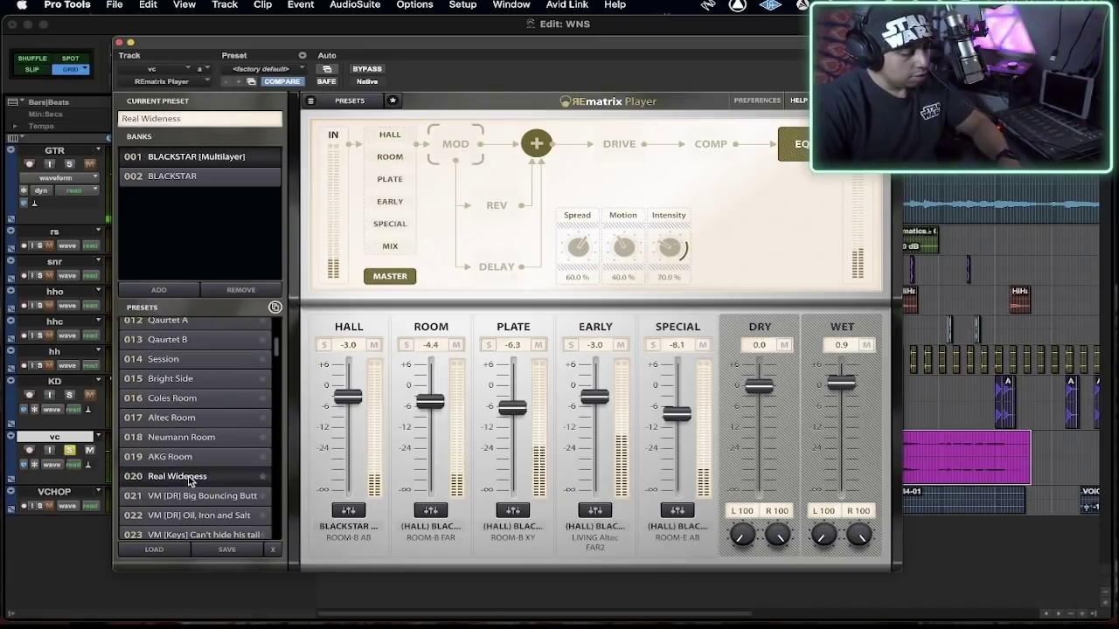
Audition AKG Room, load the Neumann Room preset with the DRY level lowered to -1.9, and stop playback.
left_click(202, 455)
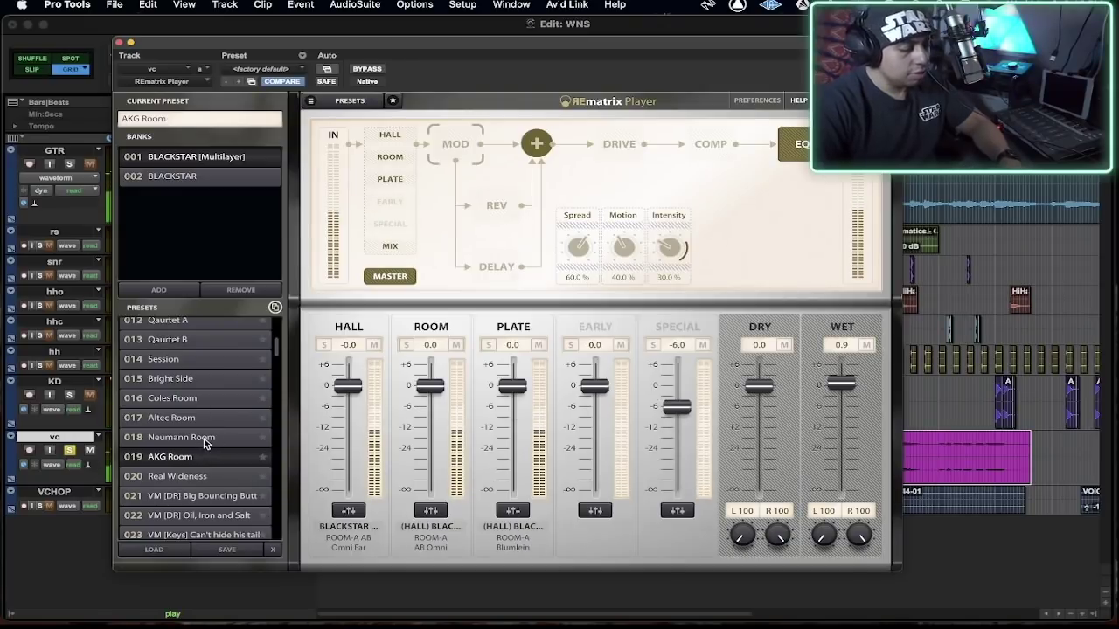
left_click(204, 441)
key("space")
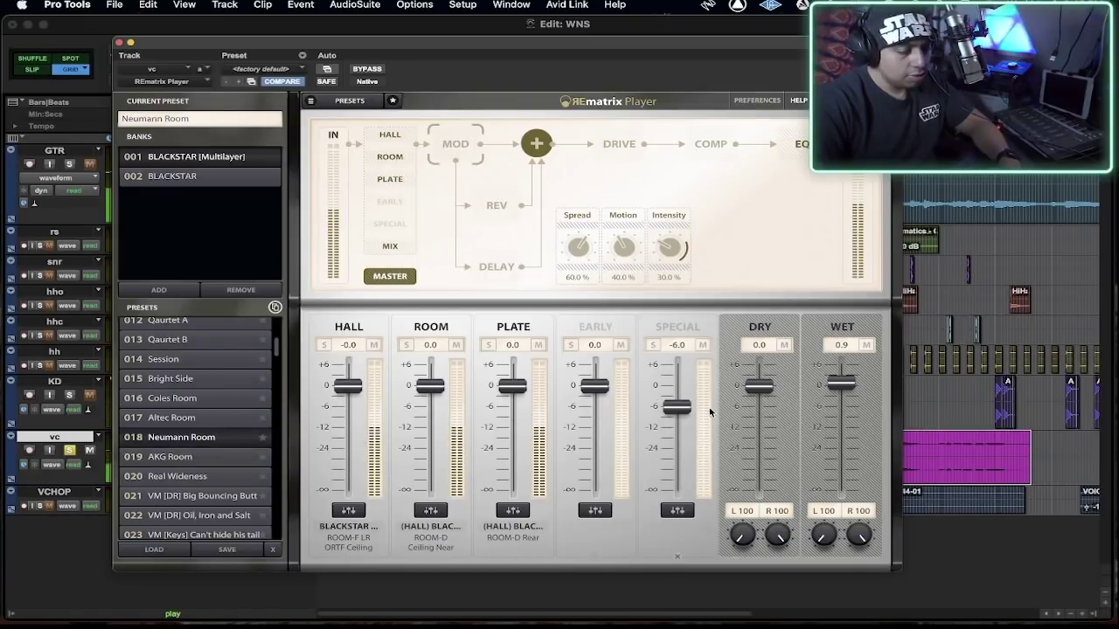
mouse_move(759, 391)
left_mouse_down()
mouse_move(759, 451)
mouse_move(758, 392)
left_mouse_up()
key("space")
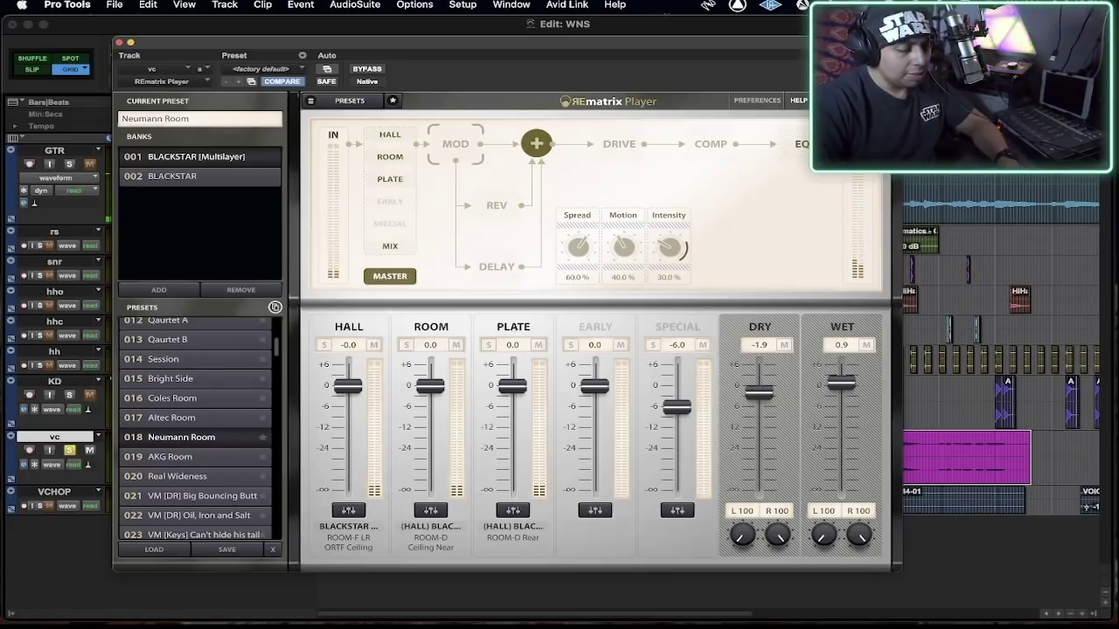
Switch to the BLACKSTAR bank and audition its Bathroom #1, Booth #1 and Sicilian Reverb presets on the vocal.
left_click(245, 177)
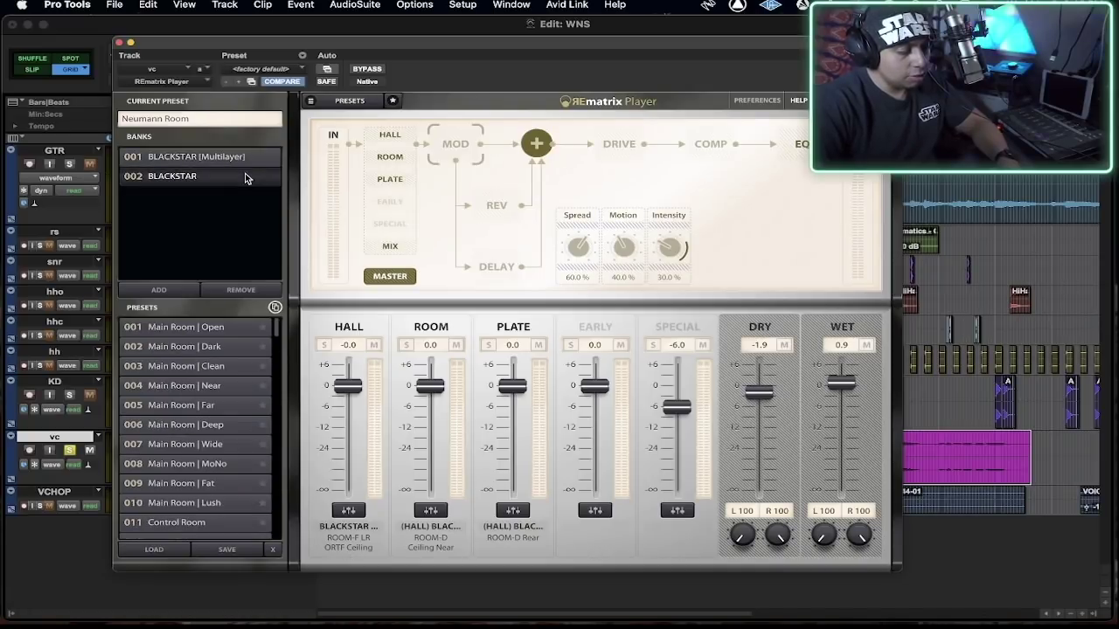
scroll(210, 417, "down", 10)
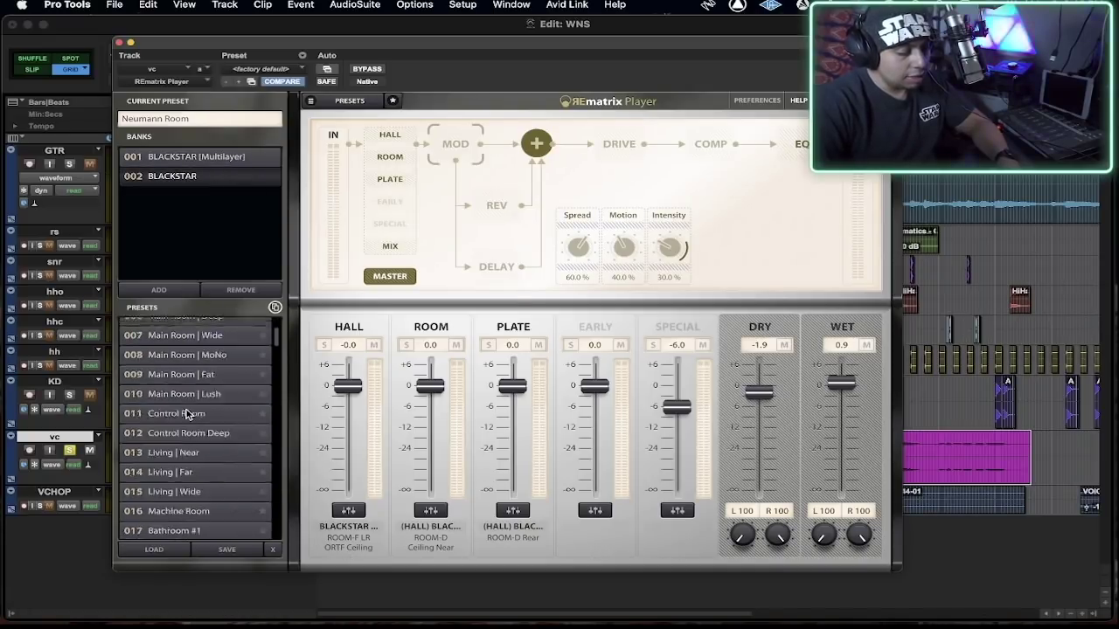
scroll(186, 409, "up", 4)
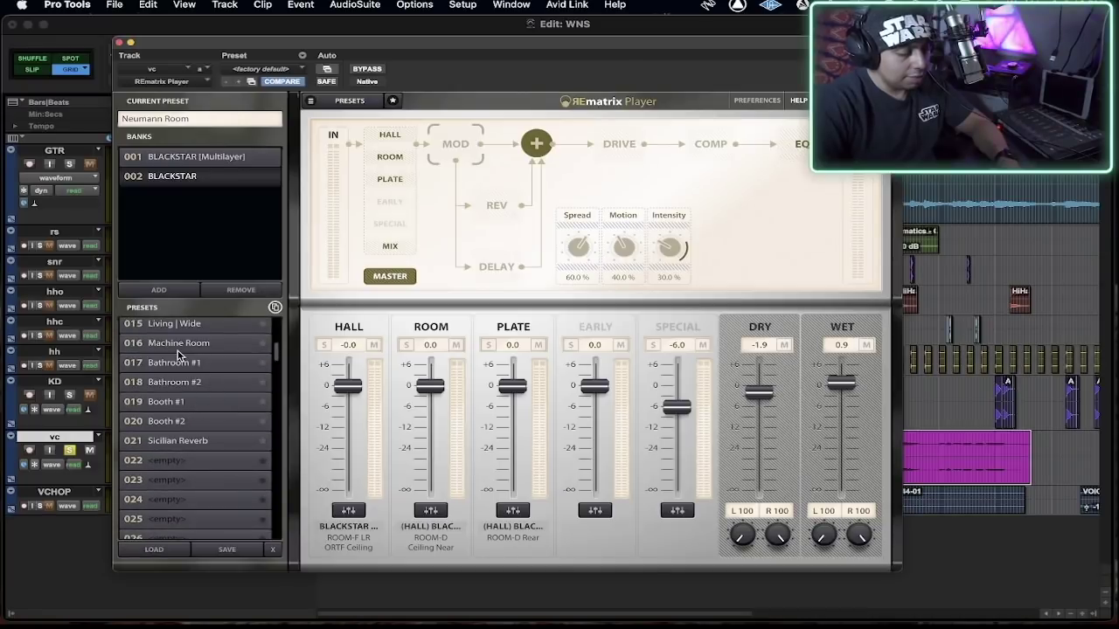
left_click(184, 365)
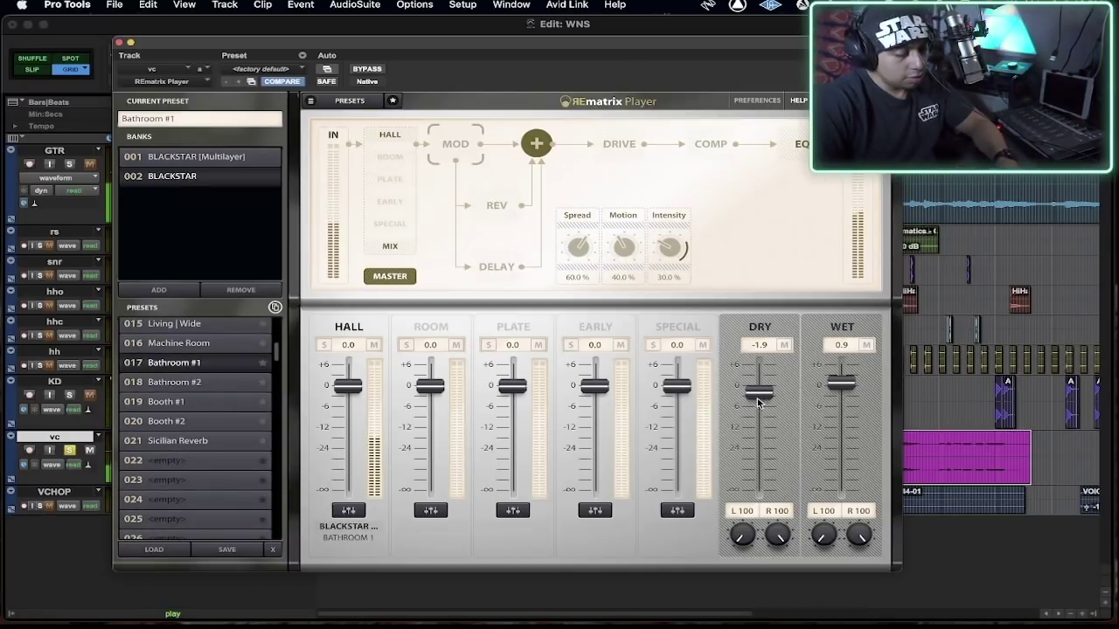
left_click(221, 406)
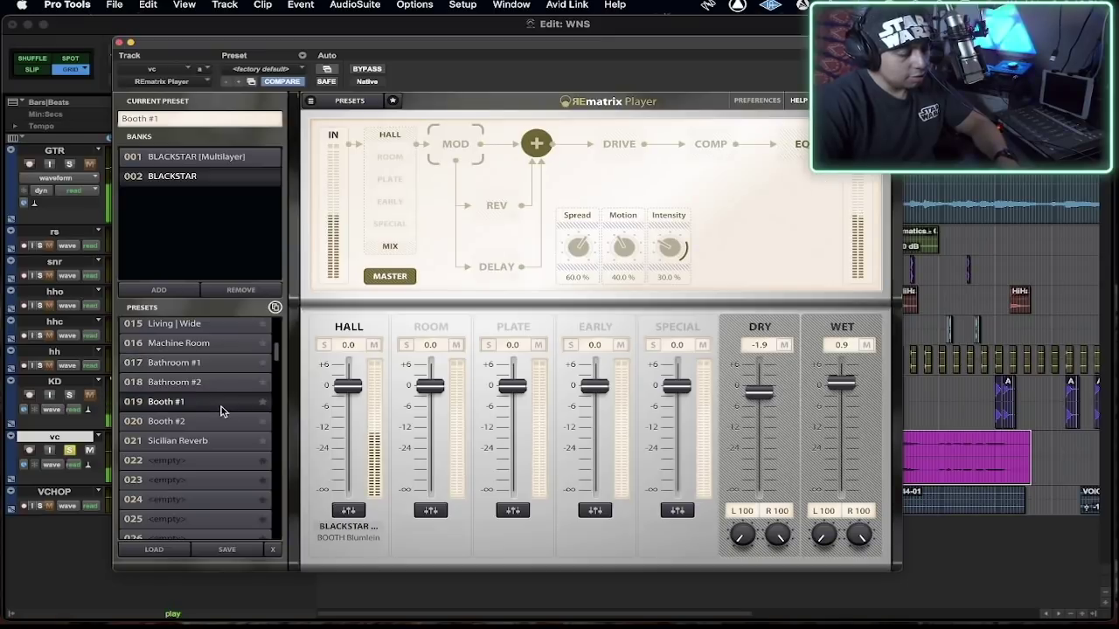
left_click(209, 442)
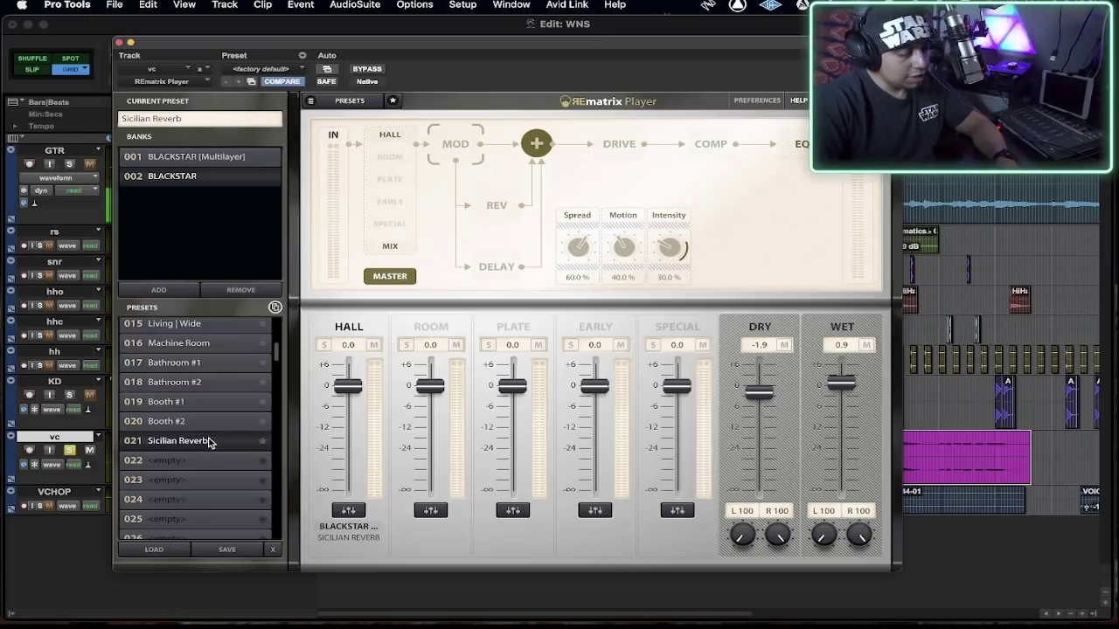
Lower the DRY level to -5.3 and set the master EQ's low-band frequency to 40.0 Hz while playing the vocal.
mouse_move(758, 390)
left_mouse_down()
mouse_move(759, 437)
mouse_move(759, 403)
left_mouse_up()
left_click(797, 144)
key("space")
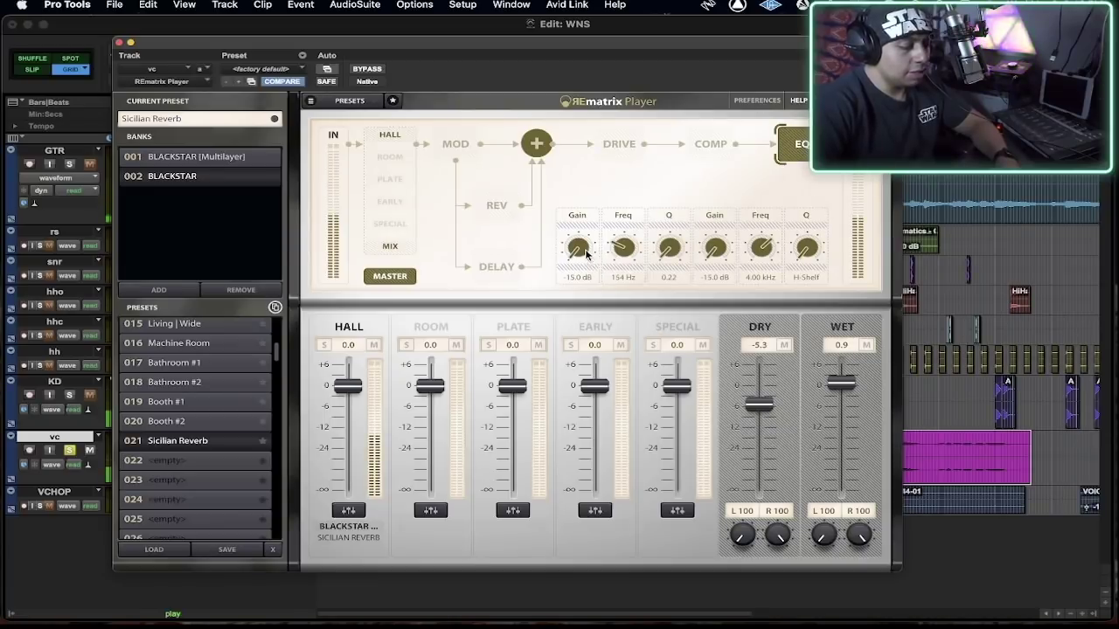
left_click_drag(577, 249, 641, 308)
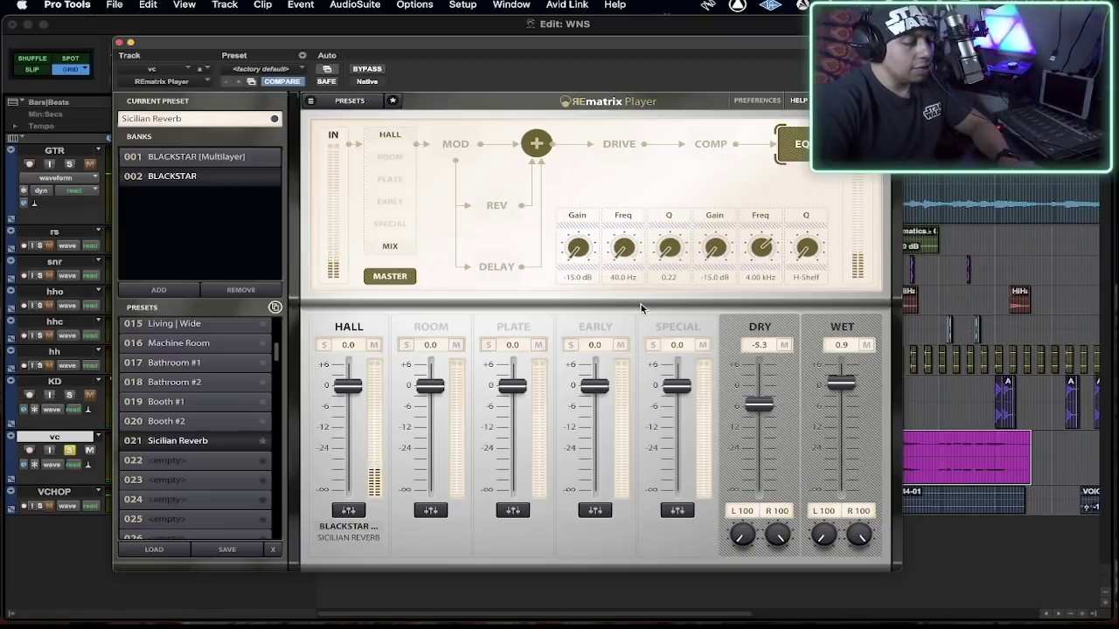
key("space")
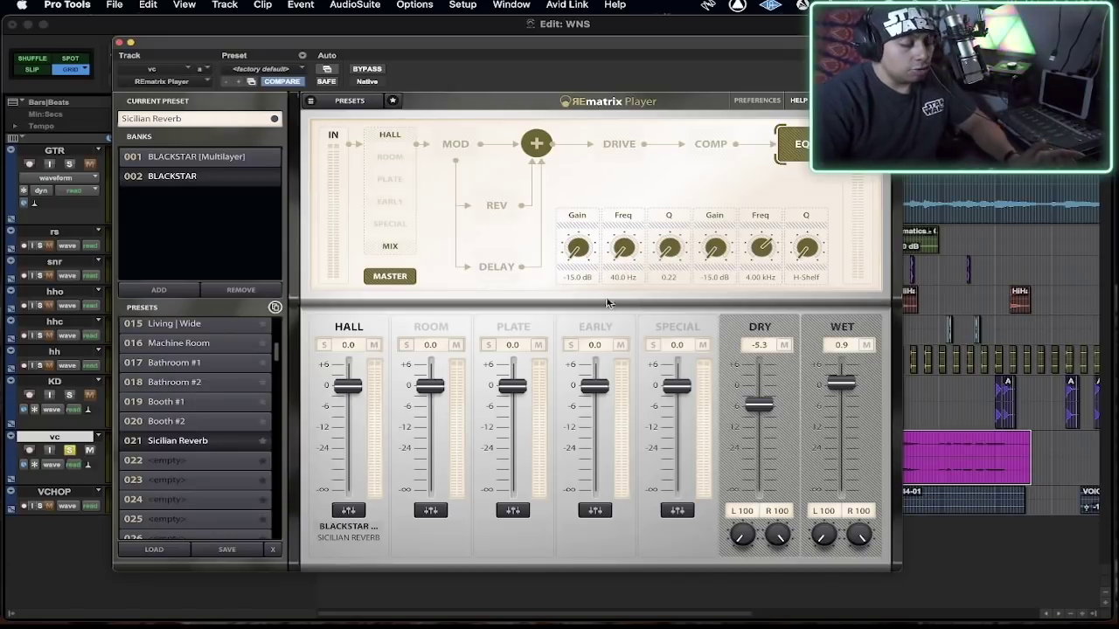
Browse back to the Main Room presets at the start of the BLACKSTAR bank for auditioning on the vocal.
scroll(208, 401, "up", 10)
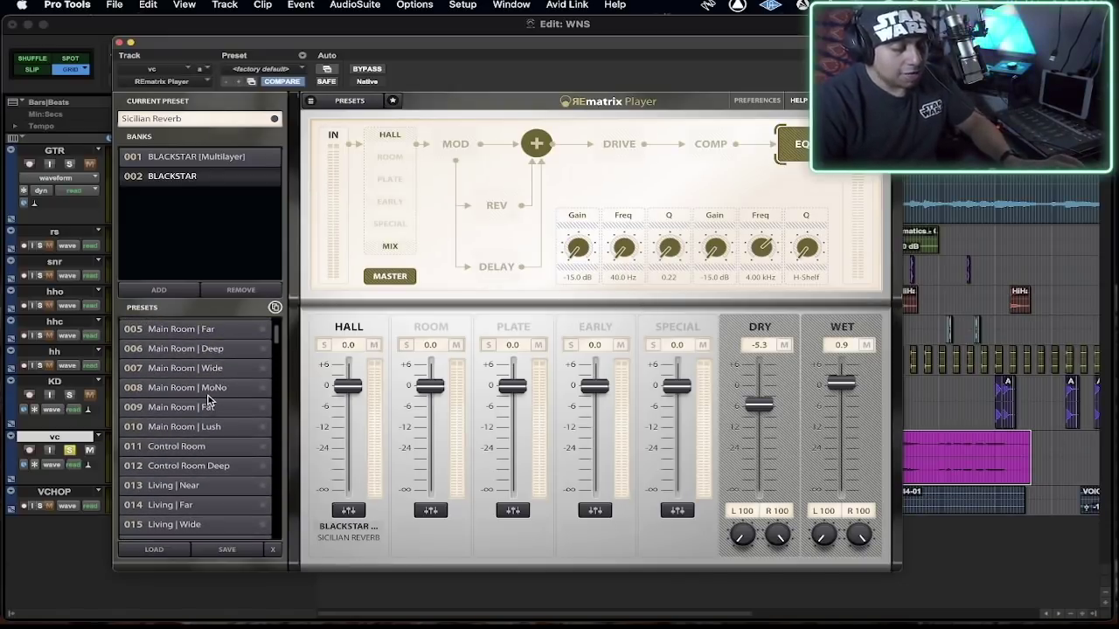
left_click(219, 376)
key("space")
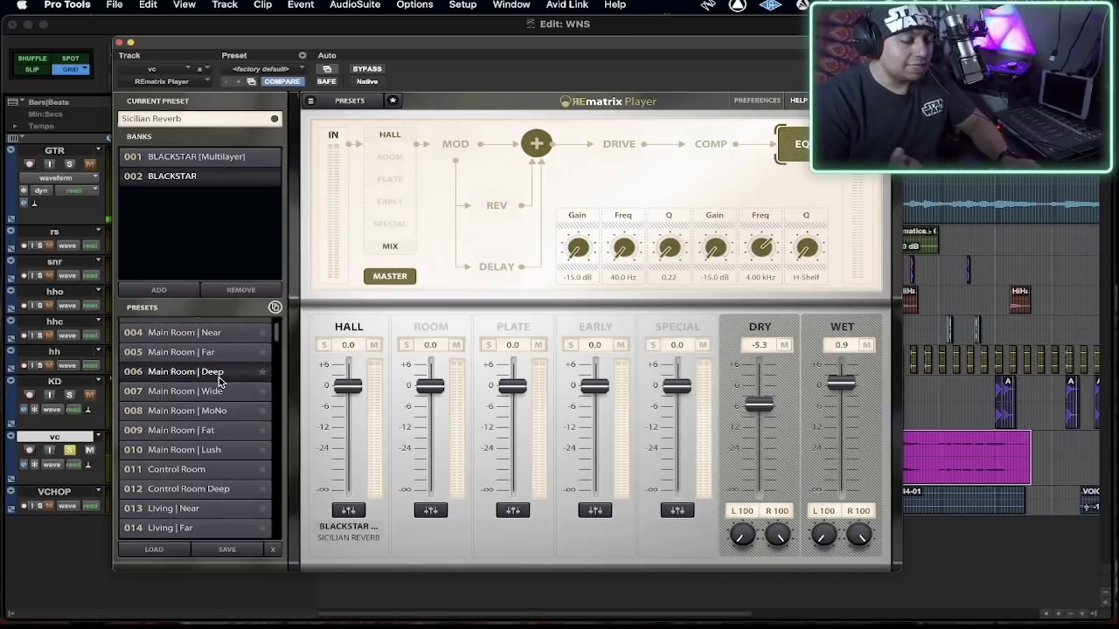
scroll(220, 381, "up", 3)
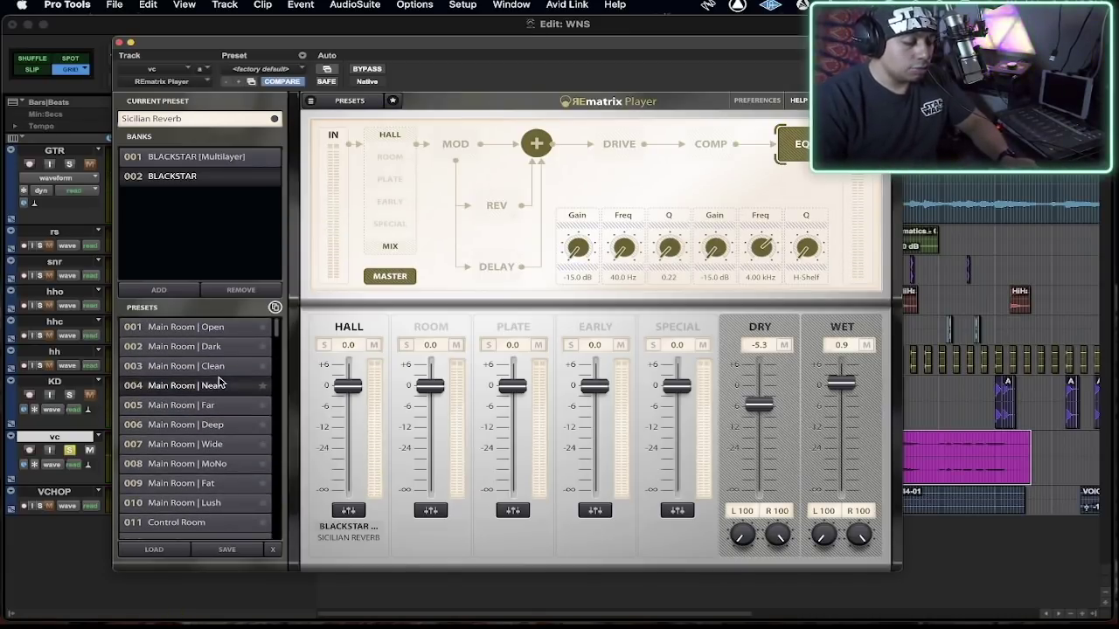